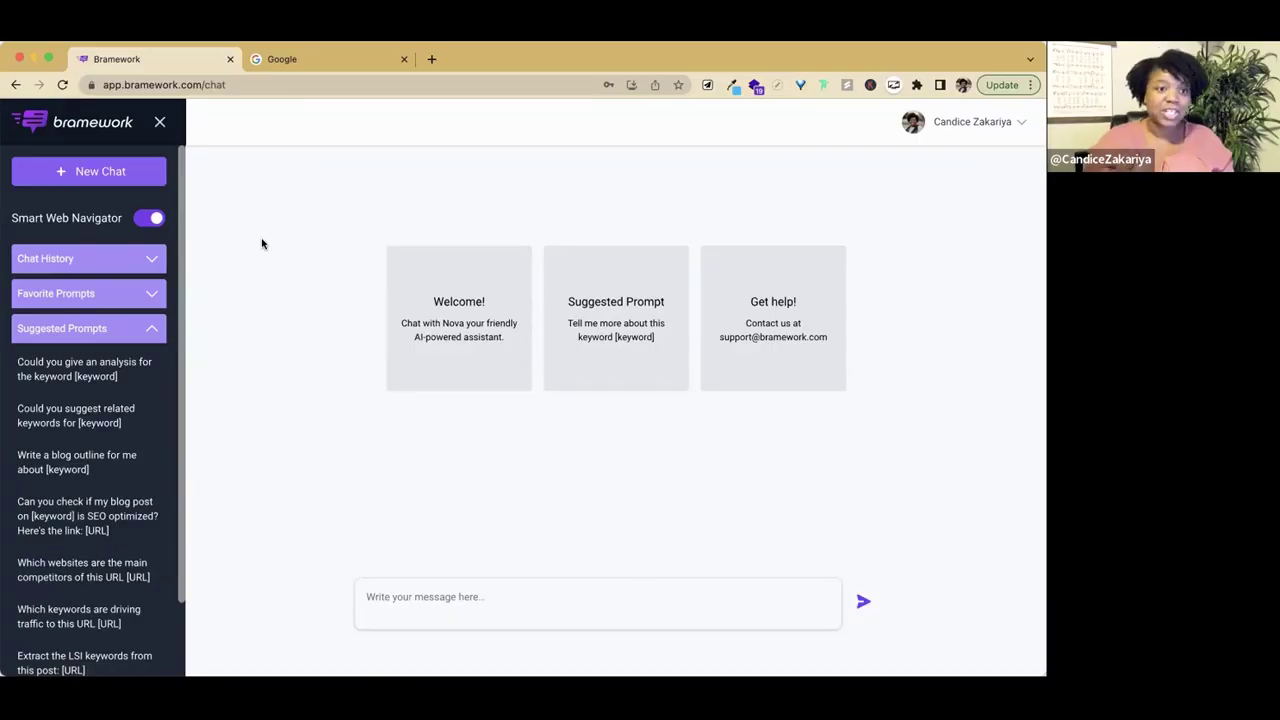
Switch the sidebar's Smart Web Navigator toggle off
left_click(149, 216)
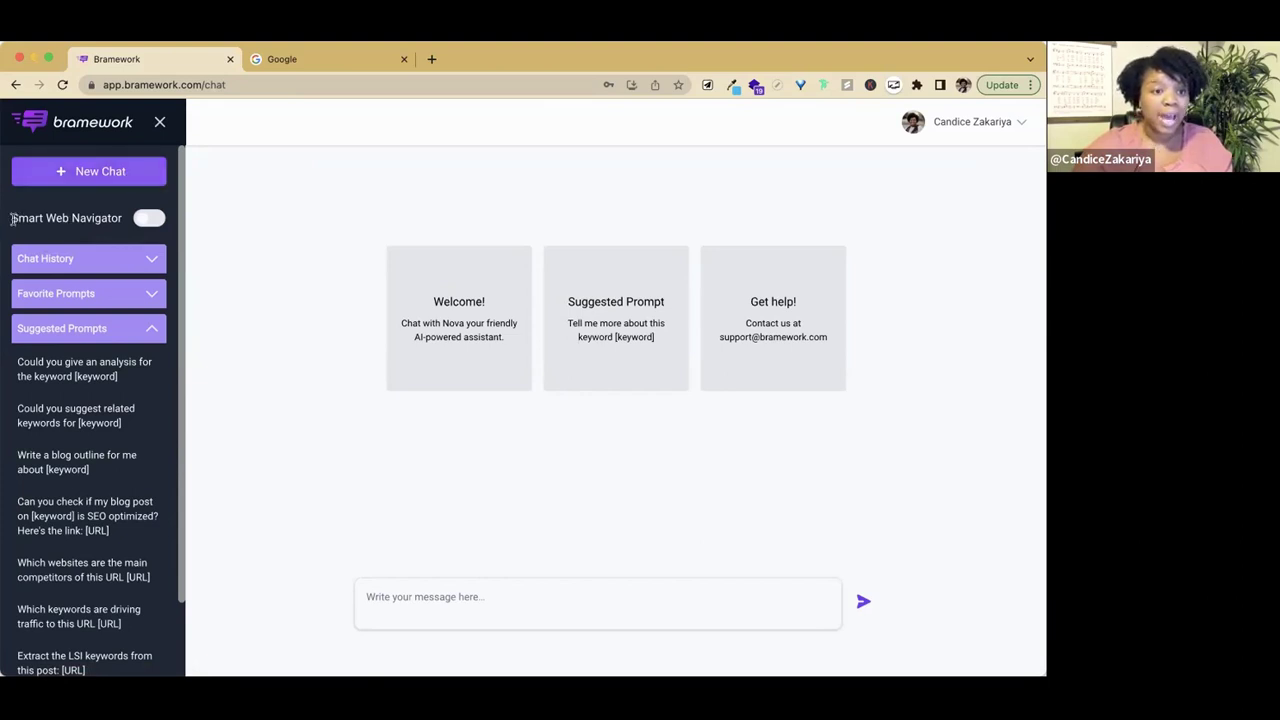
left_click_drag(12, 218, 291, 223)
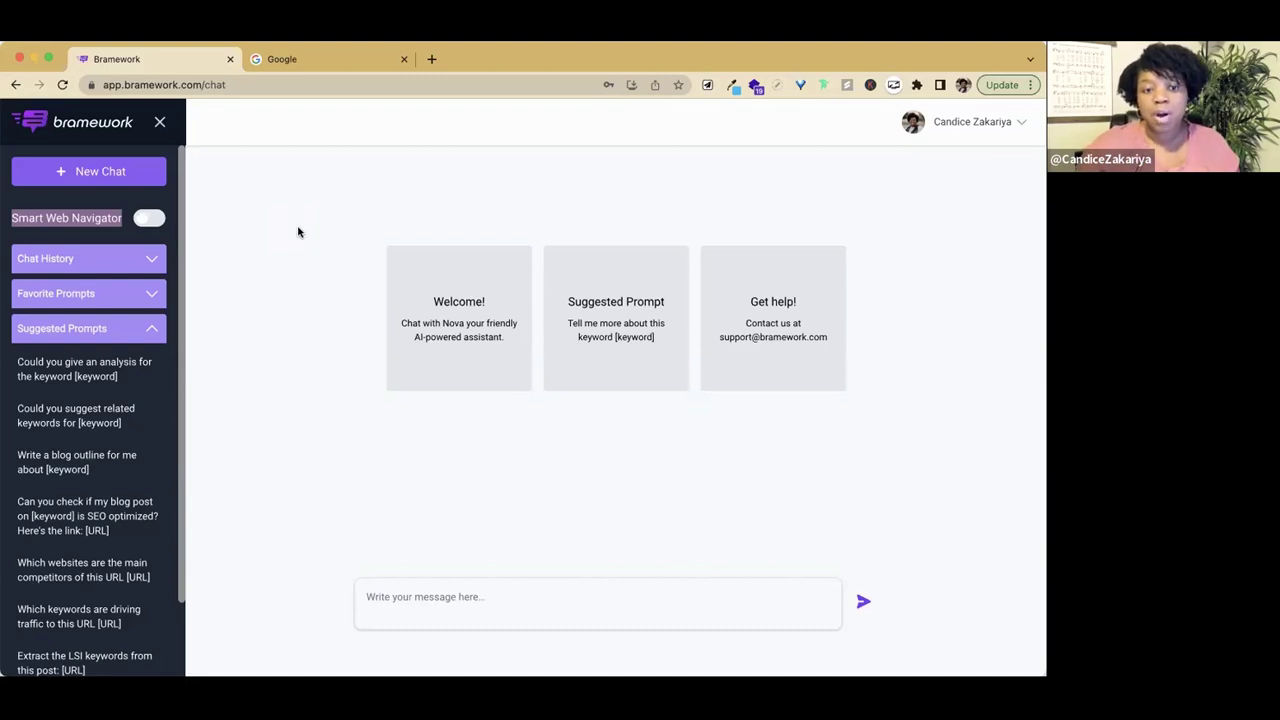
left_click(299, 238)
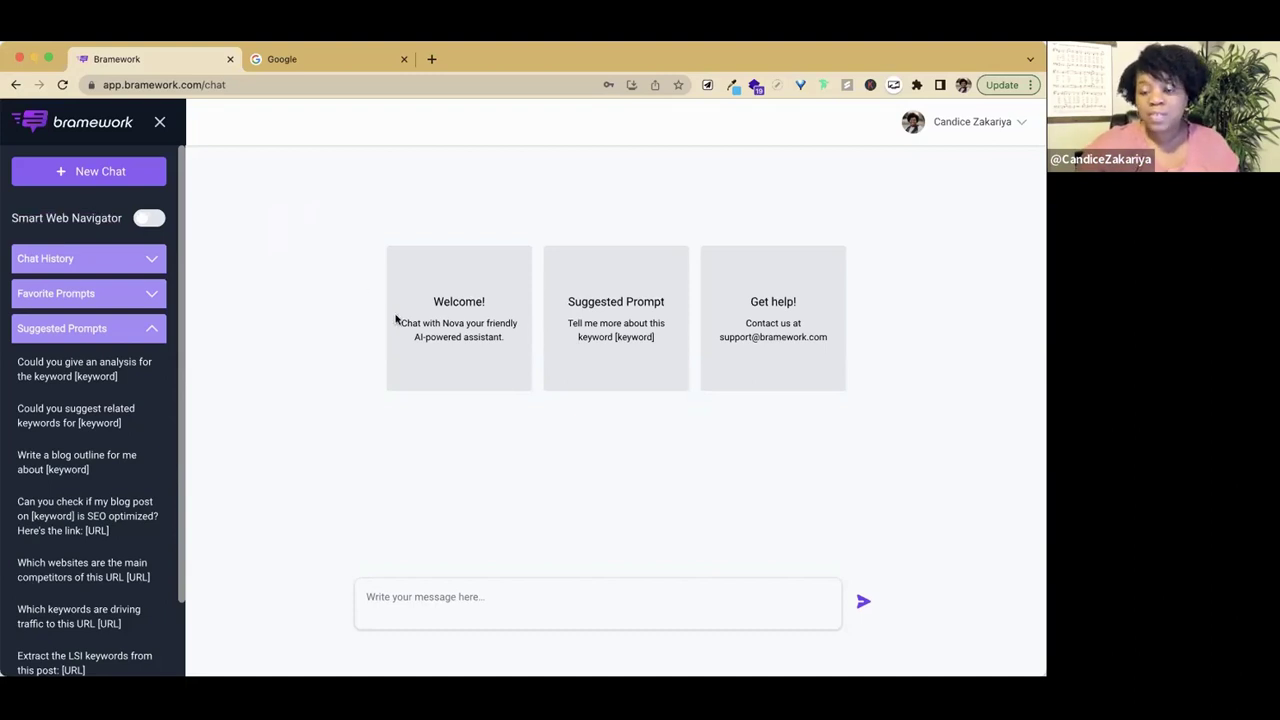
left_click(153, 261)
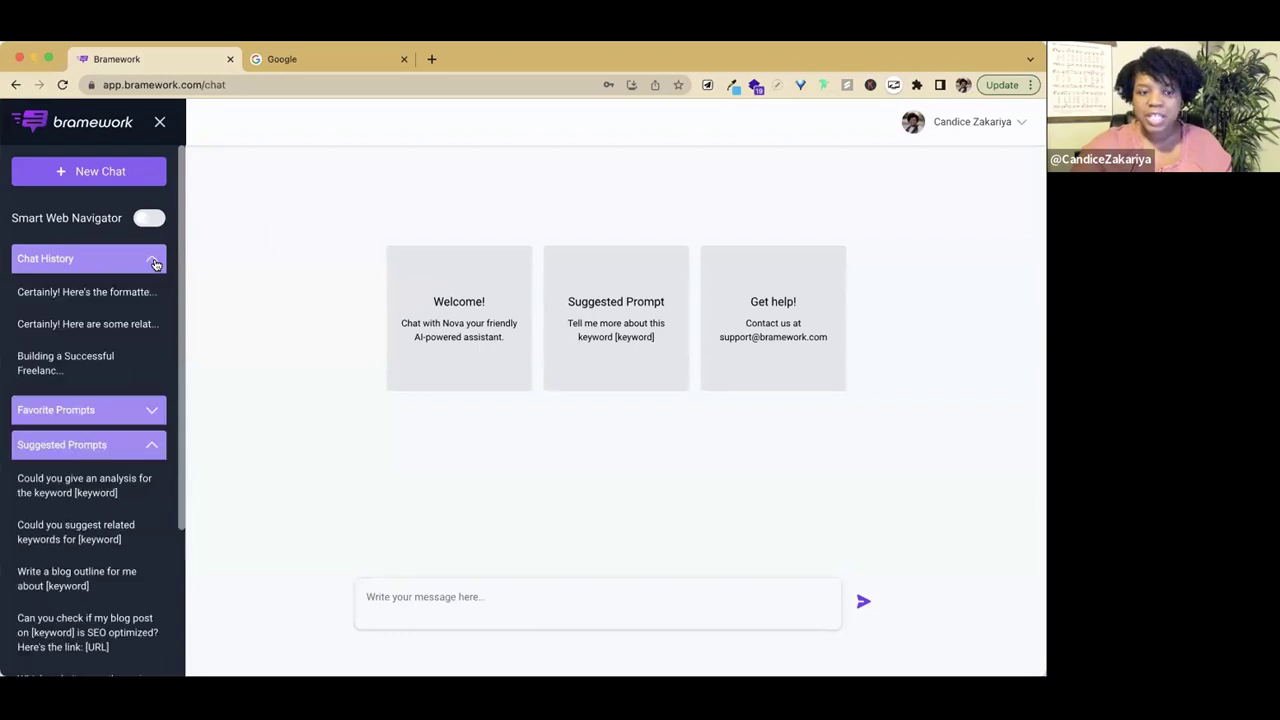
left_click(155, 262)
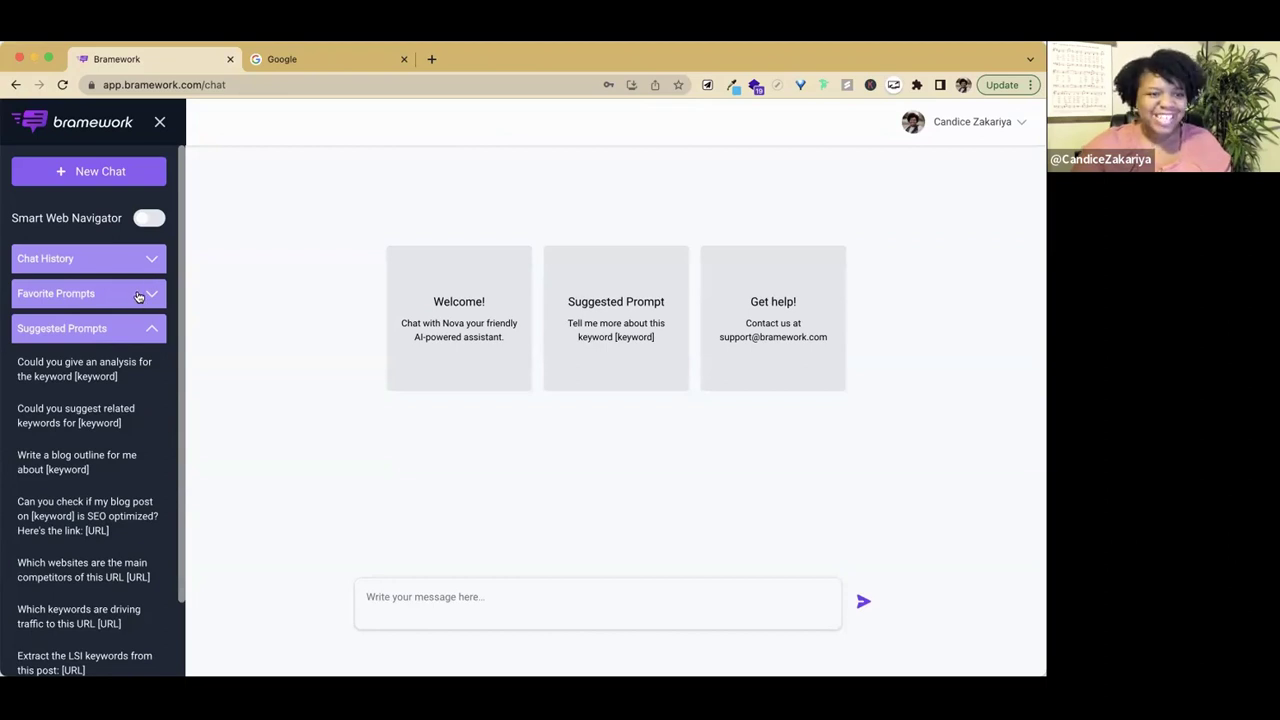
left_click(139, 298)
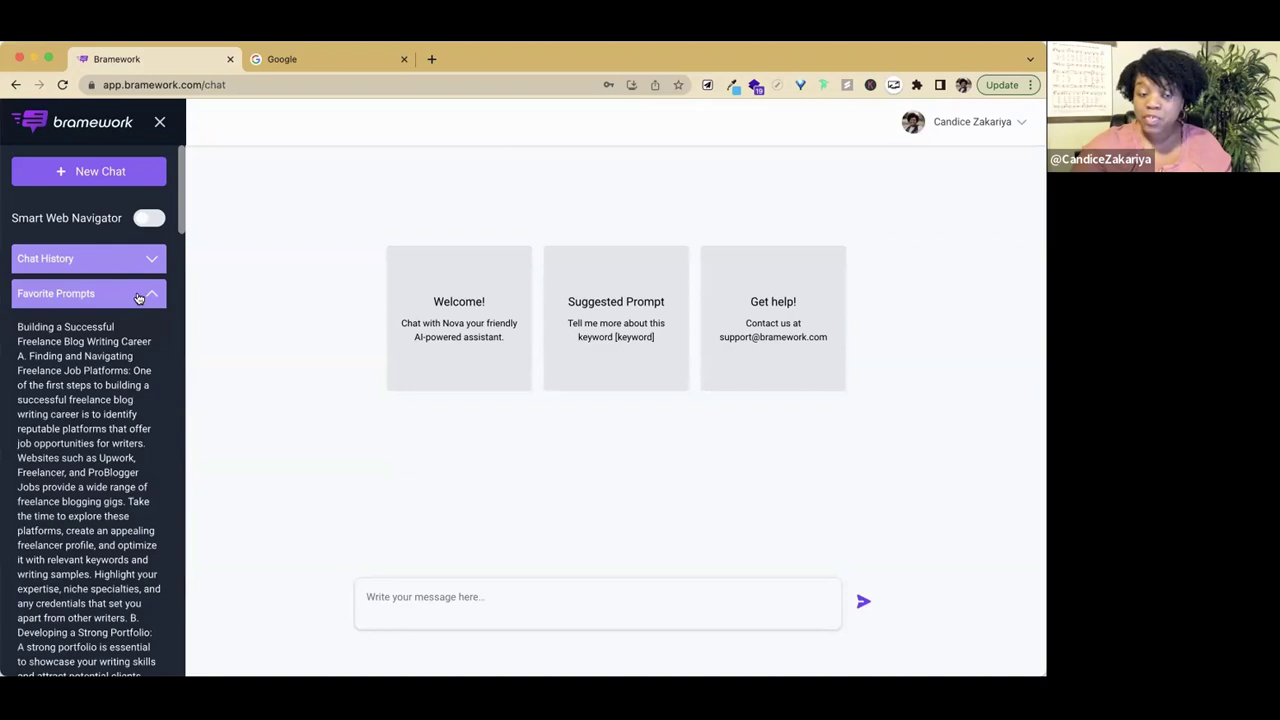
left_click(140, 296)
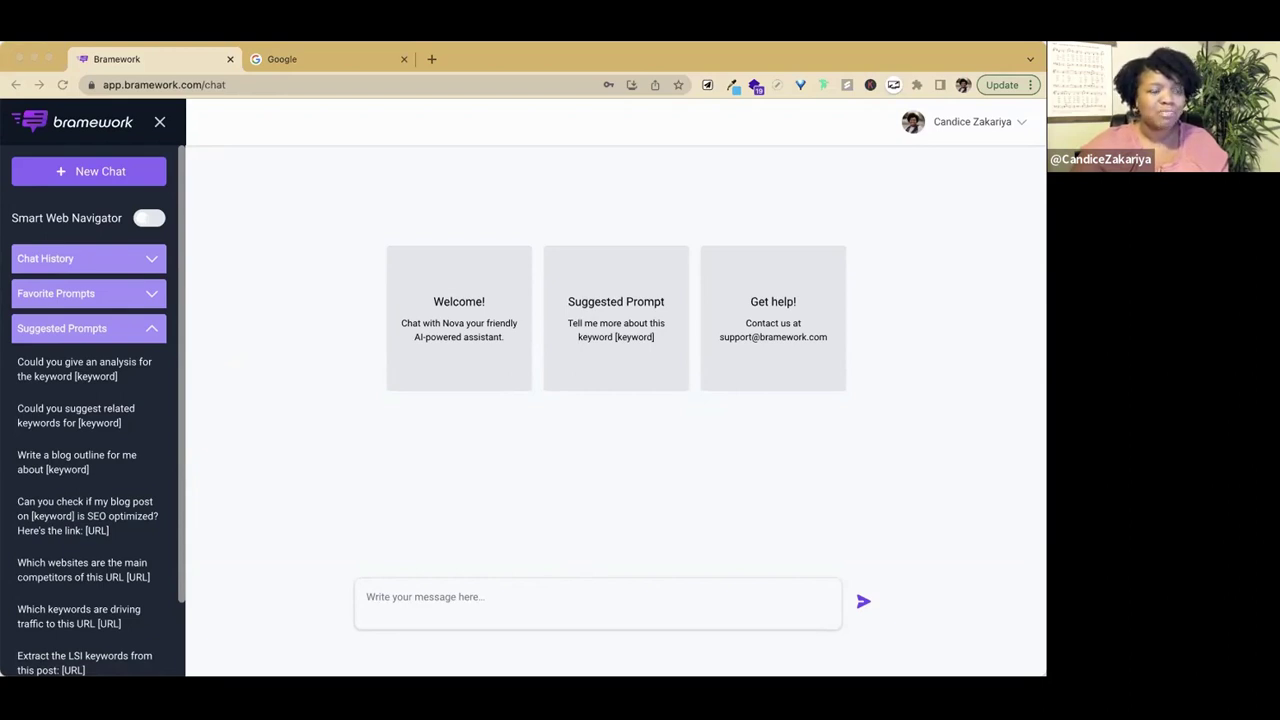
Paste and send a greeting asking Nova whether it's ready to help with blog writing
left_click(477, 597)
type("Hello Nova! Are you ready to assist me with my blog writing today?")
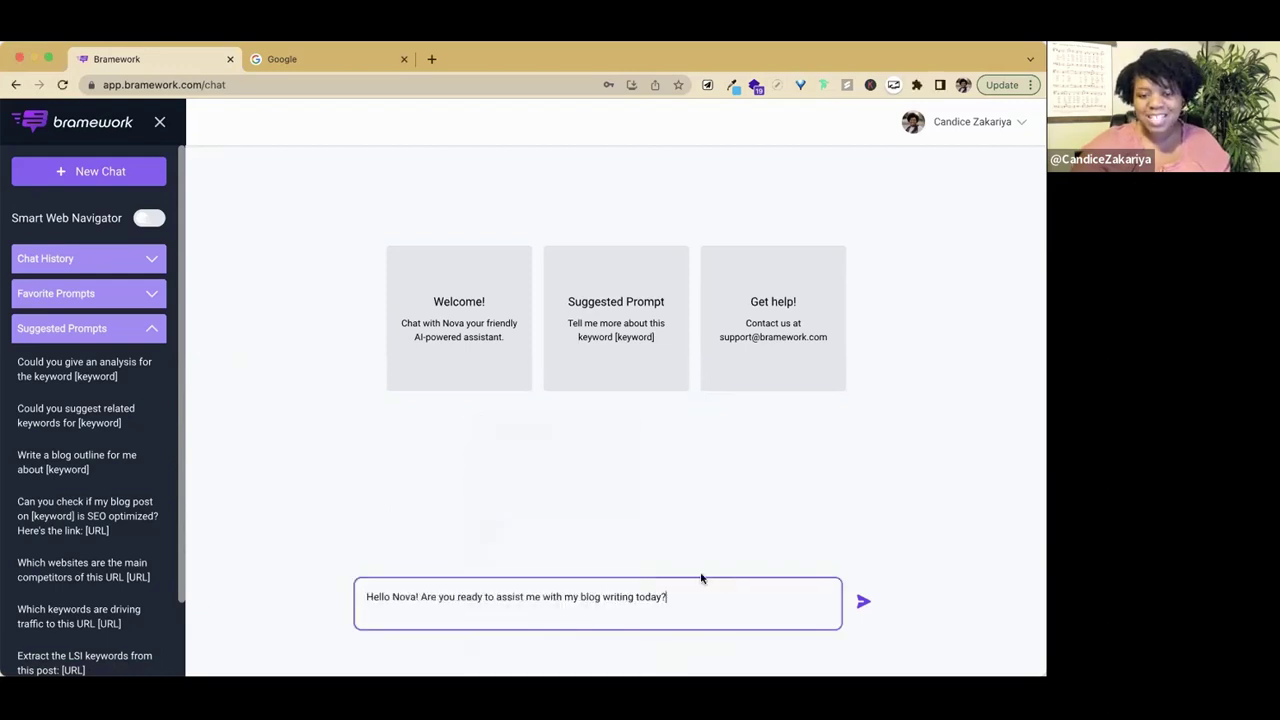
left_click(862, 601)
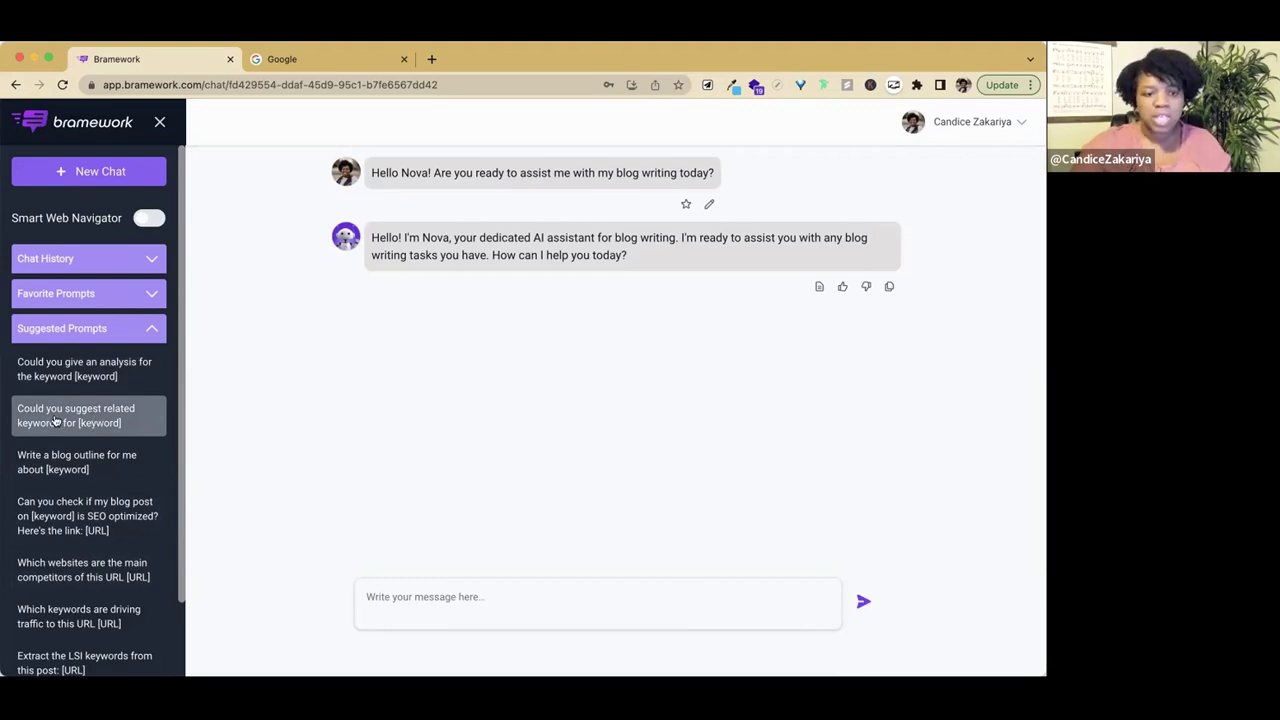
Send the related-keywords suggested prompt with 'freelance blog writing' replacing the [keyword] placeholder
left_click(56, 421)
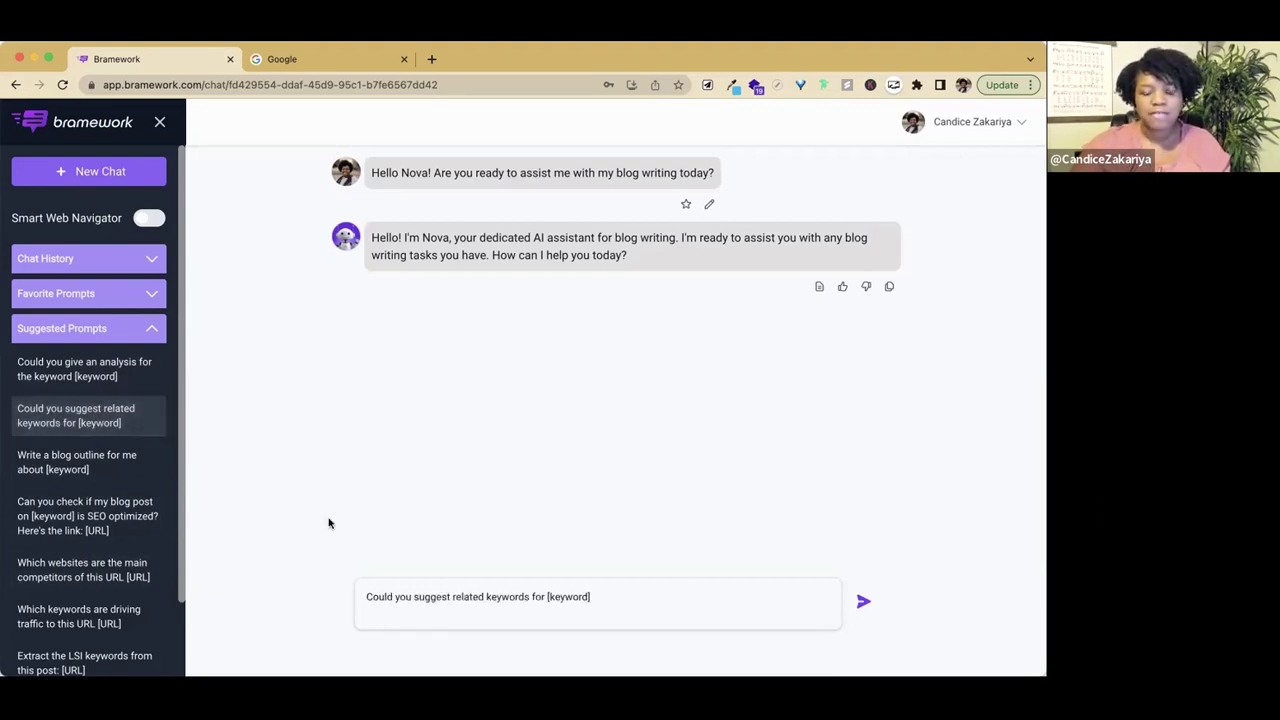
left_click(572, 597)
double_click(572, 597)
right_click(568, 597)
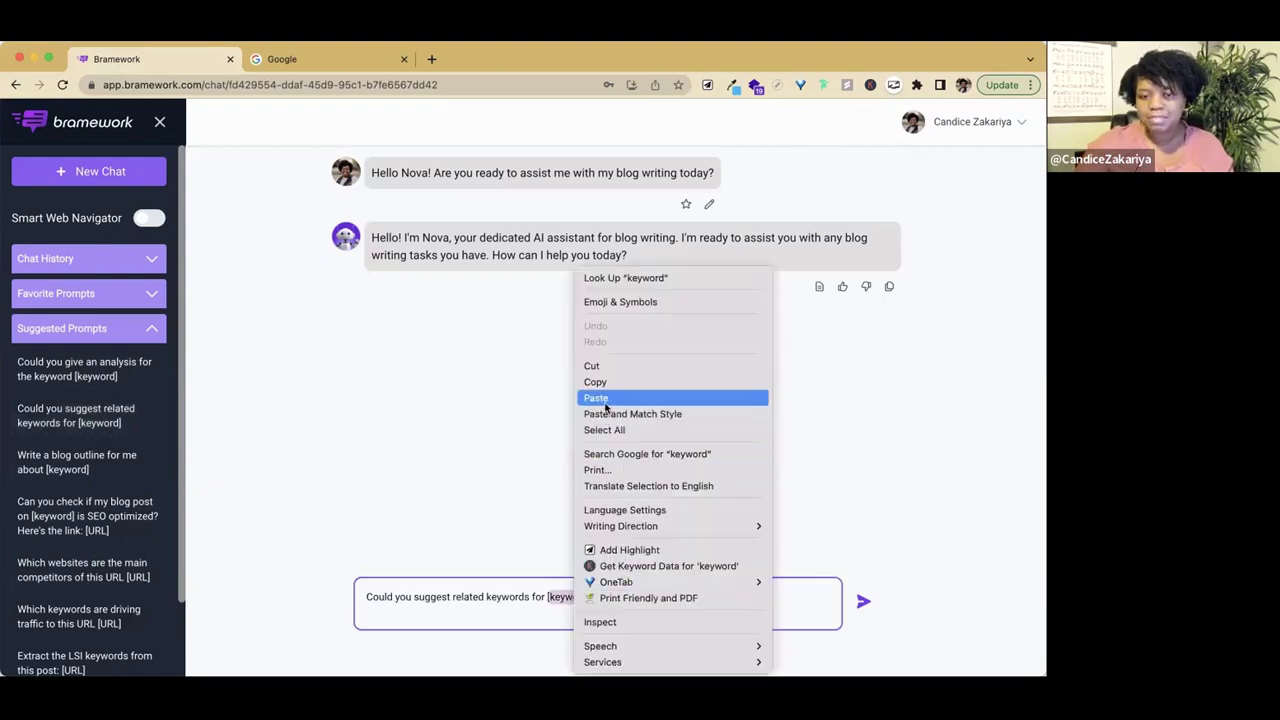
left_click(604, 406)
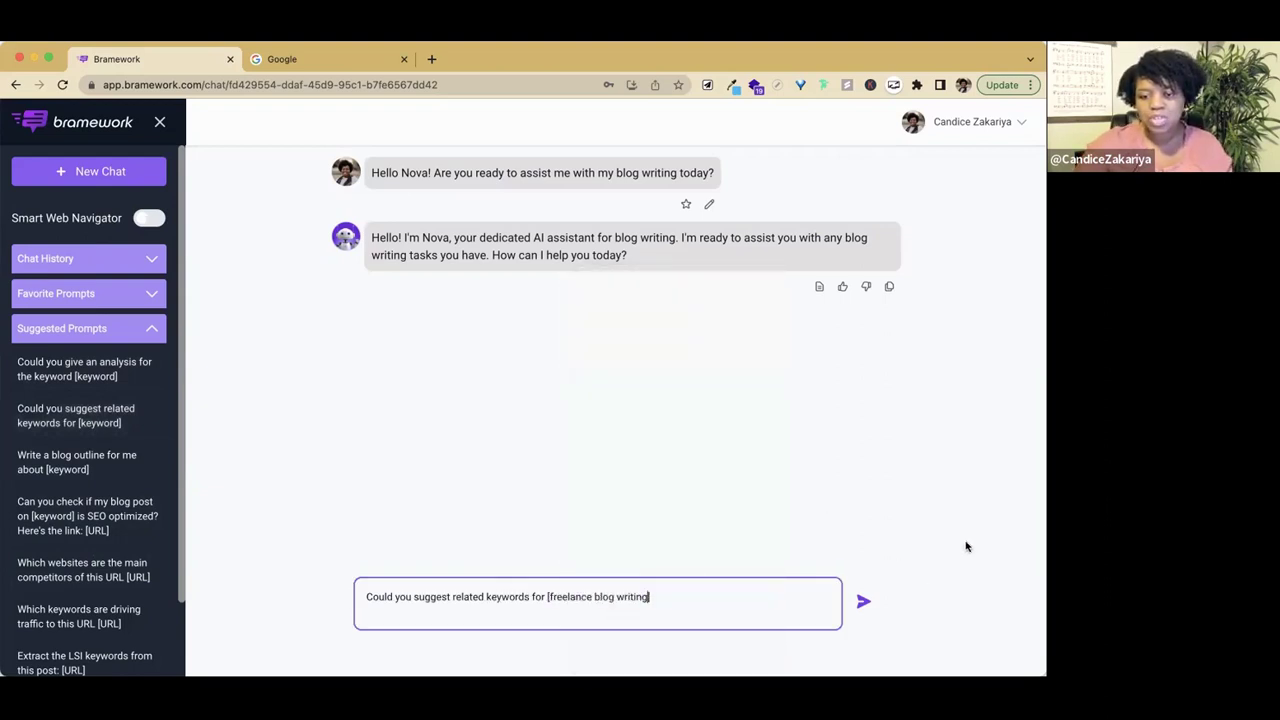
left_click(865, 603)
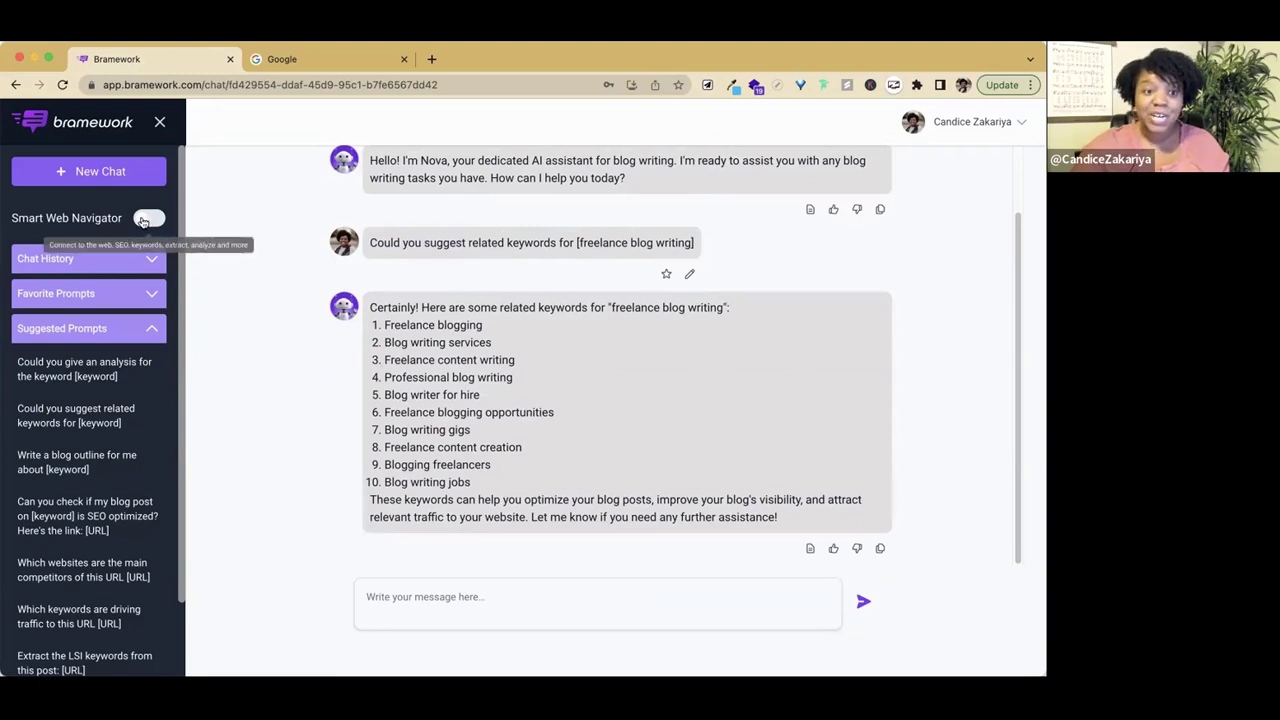
Turn Smart Web Navigator on and resend the copied freelance blog writing related-keywords prompt
left_click(146, 218)
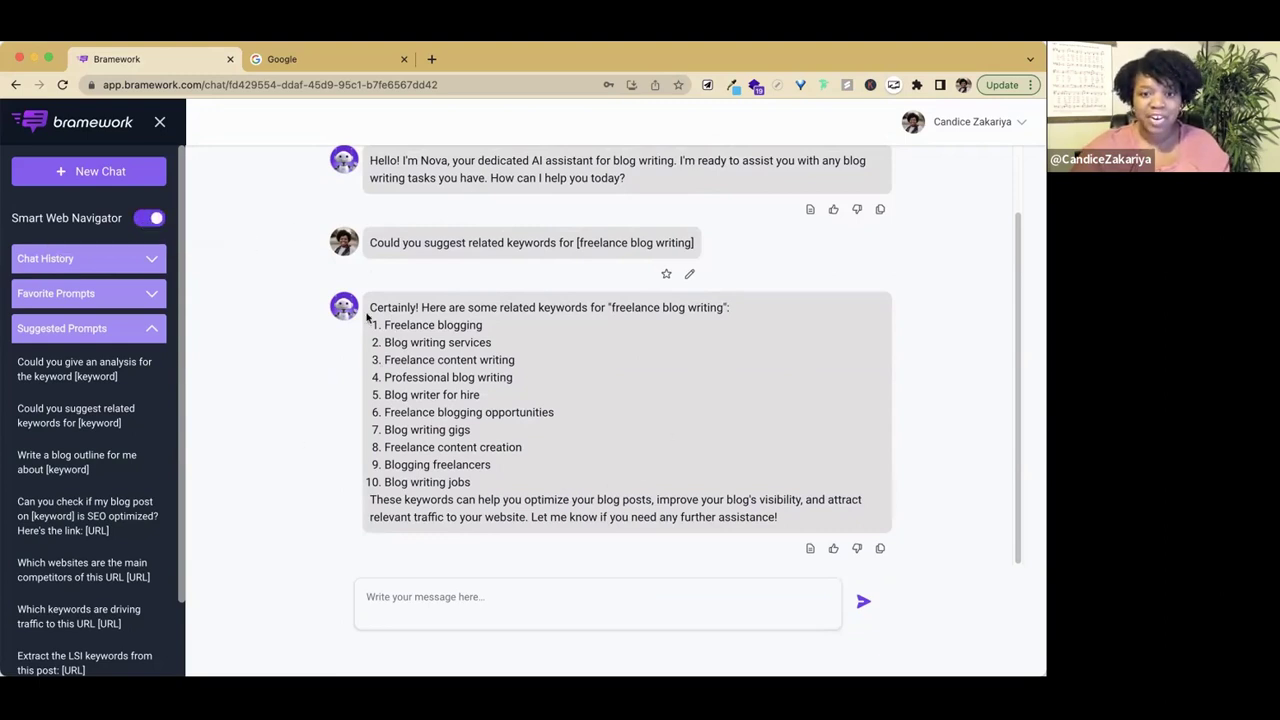
left_click_drag(369, 242, 709, 246)
right_click(636, 246)
left_click(676, 278)
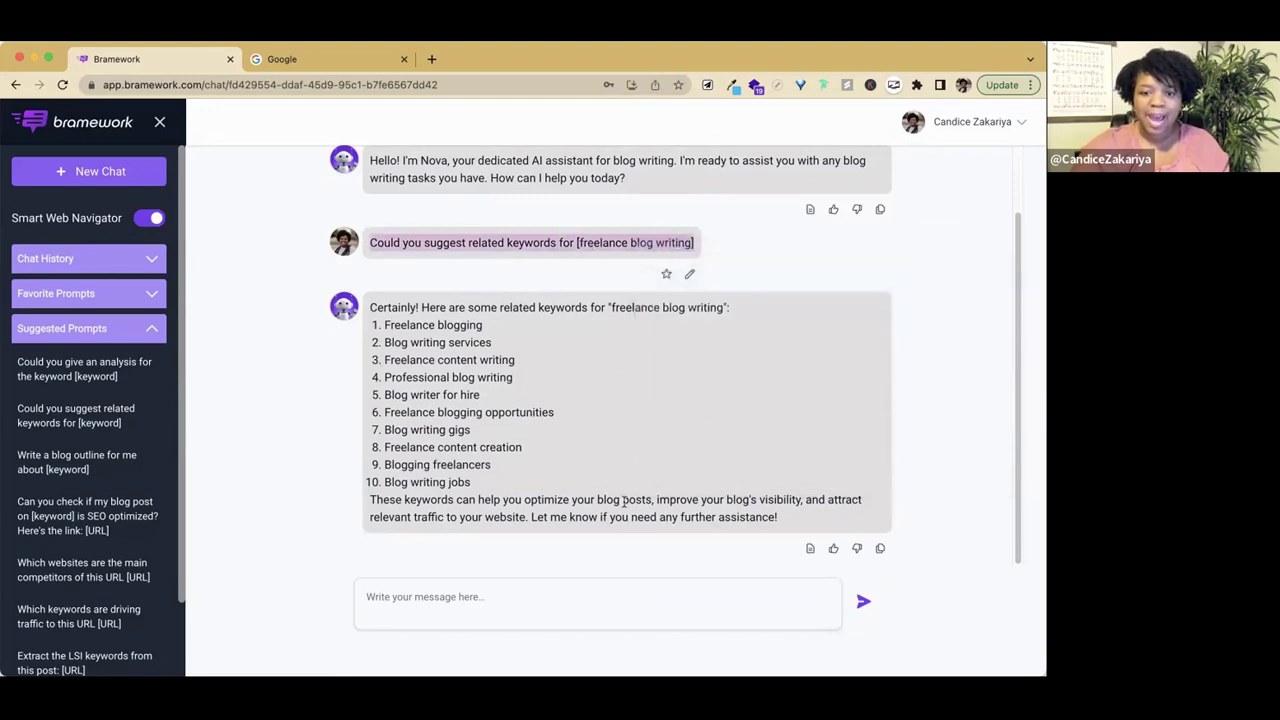
left_click(537, 591)
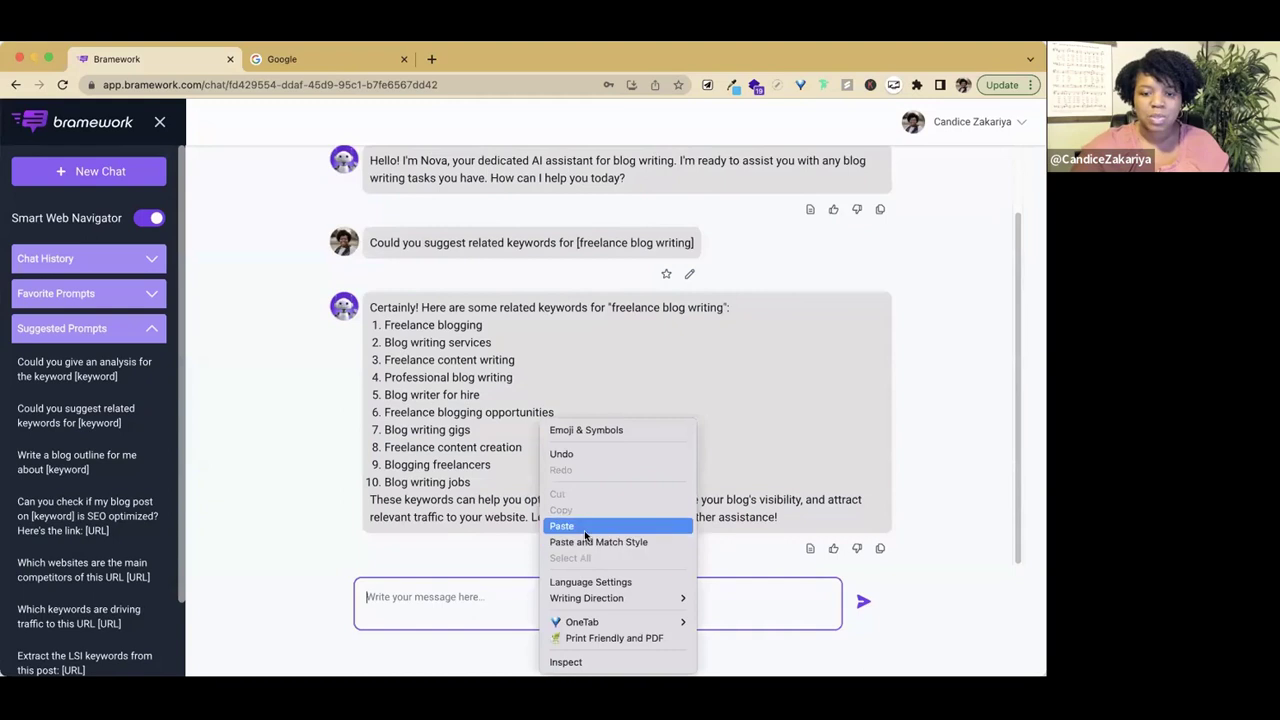
left_click(586, 526)
key("Return")
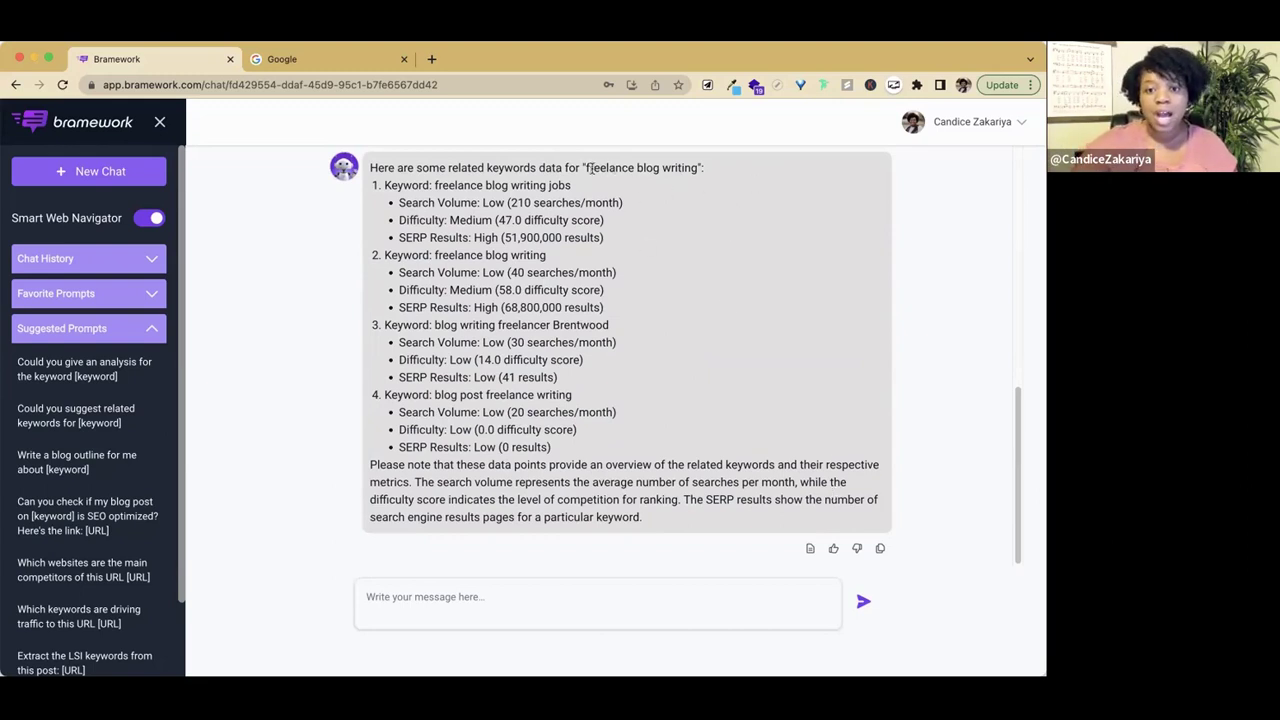
Highlight the suggested keywords in Nova's reply, from freelance blog writing jobs to blog writing freelancer Brentwood
left_click_drag(588, 168, 692, 169)
left_click(768, 243)
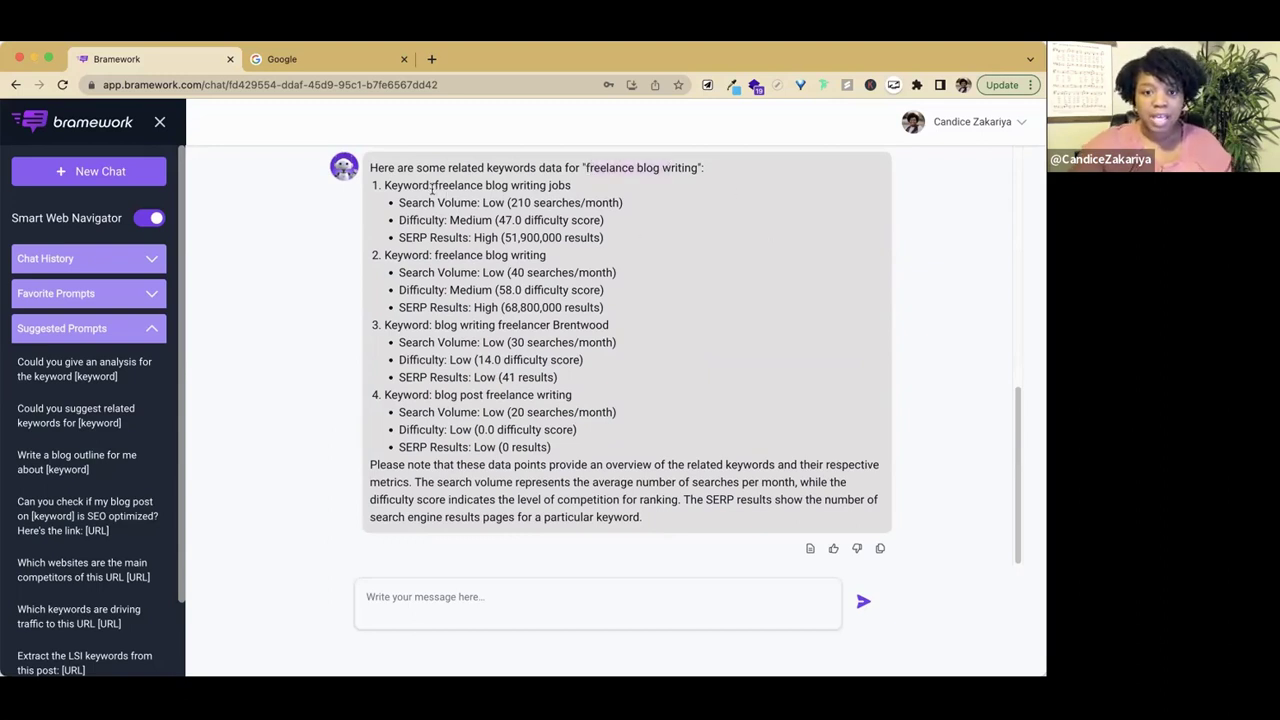
left_click_drag(434, 186, 571, 186)
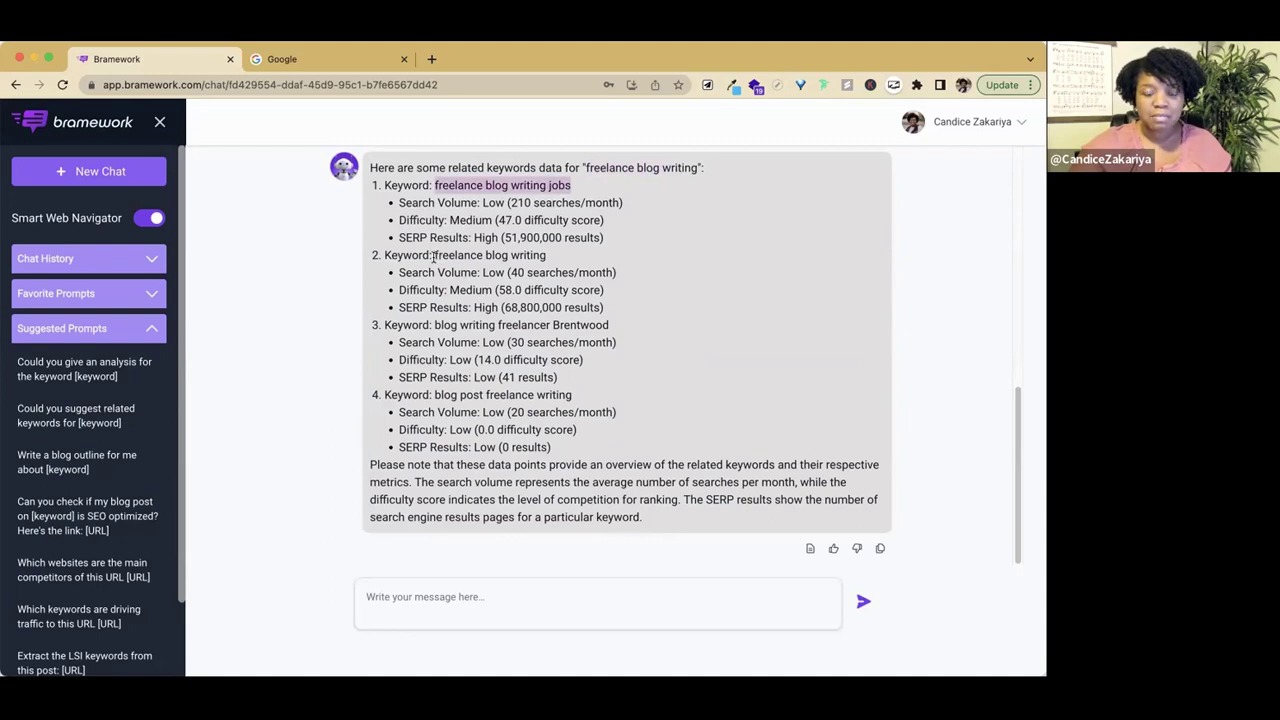
left_click_drag(434, 256, 547, 256)
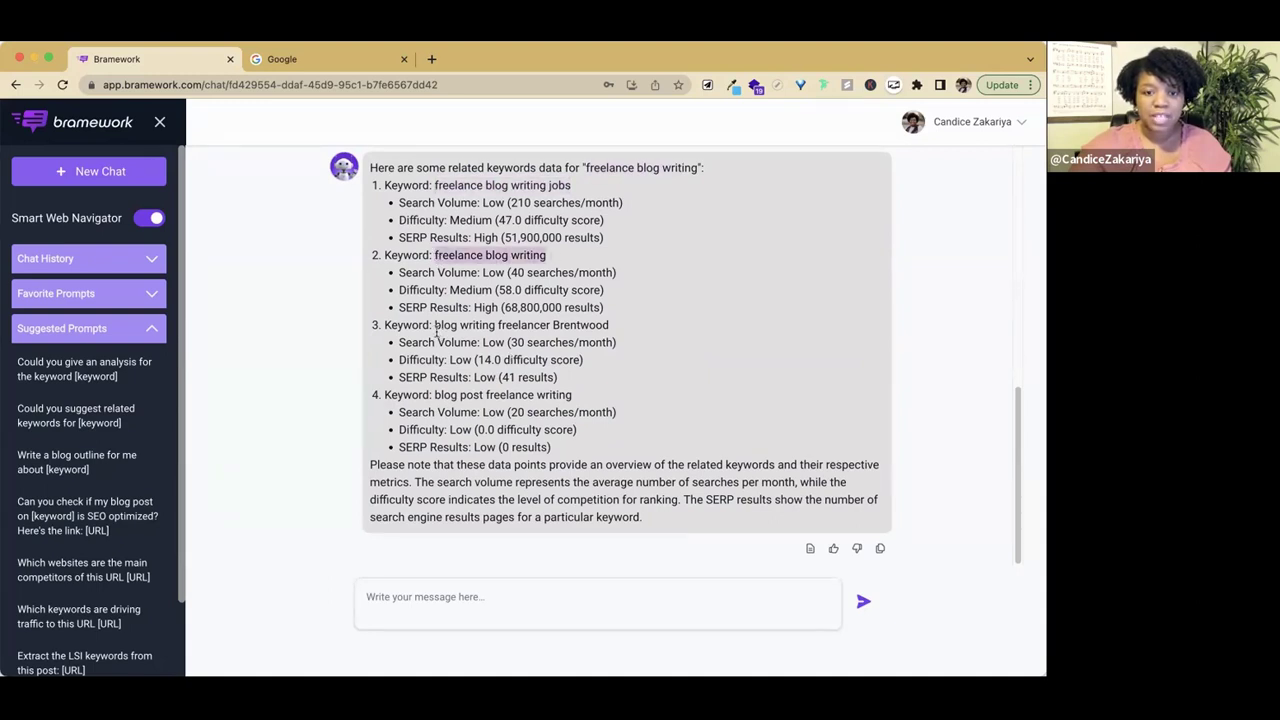
left_click_drag(434, 325, 469, 326)
left_click(437, 255)
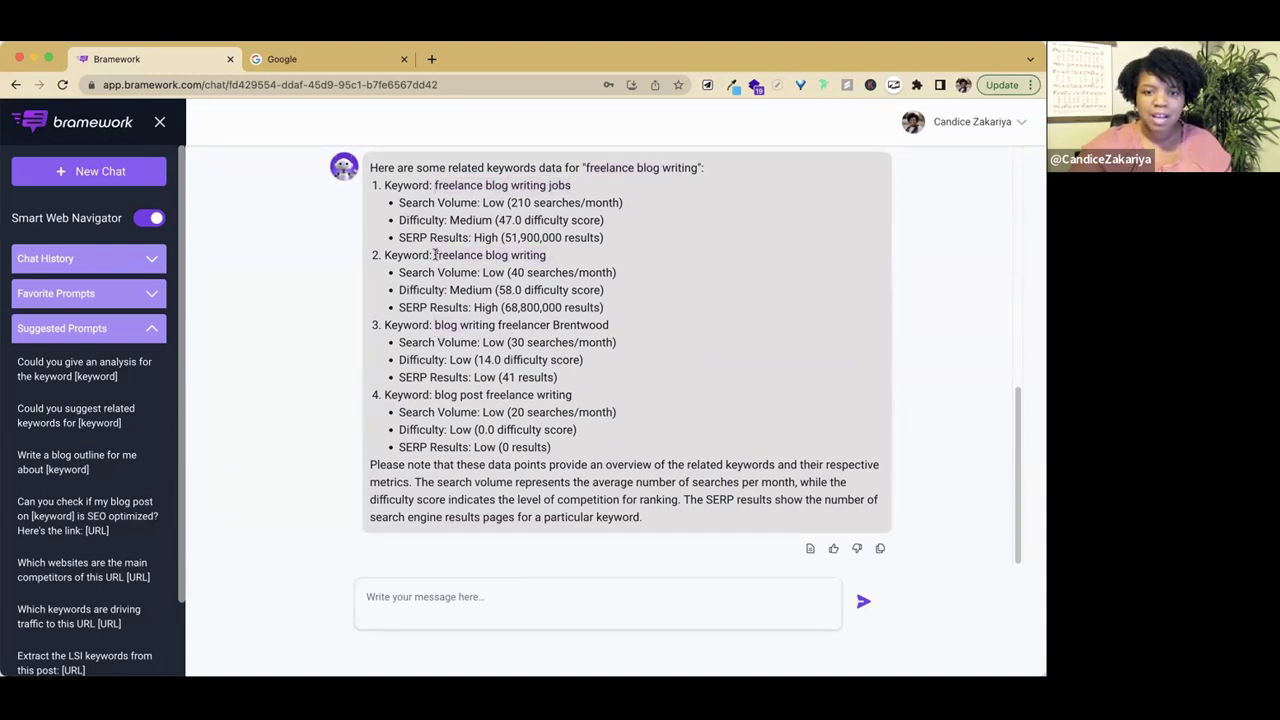
left_click_drag(436, 255, 547, 256)
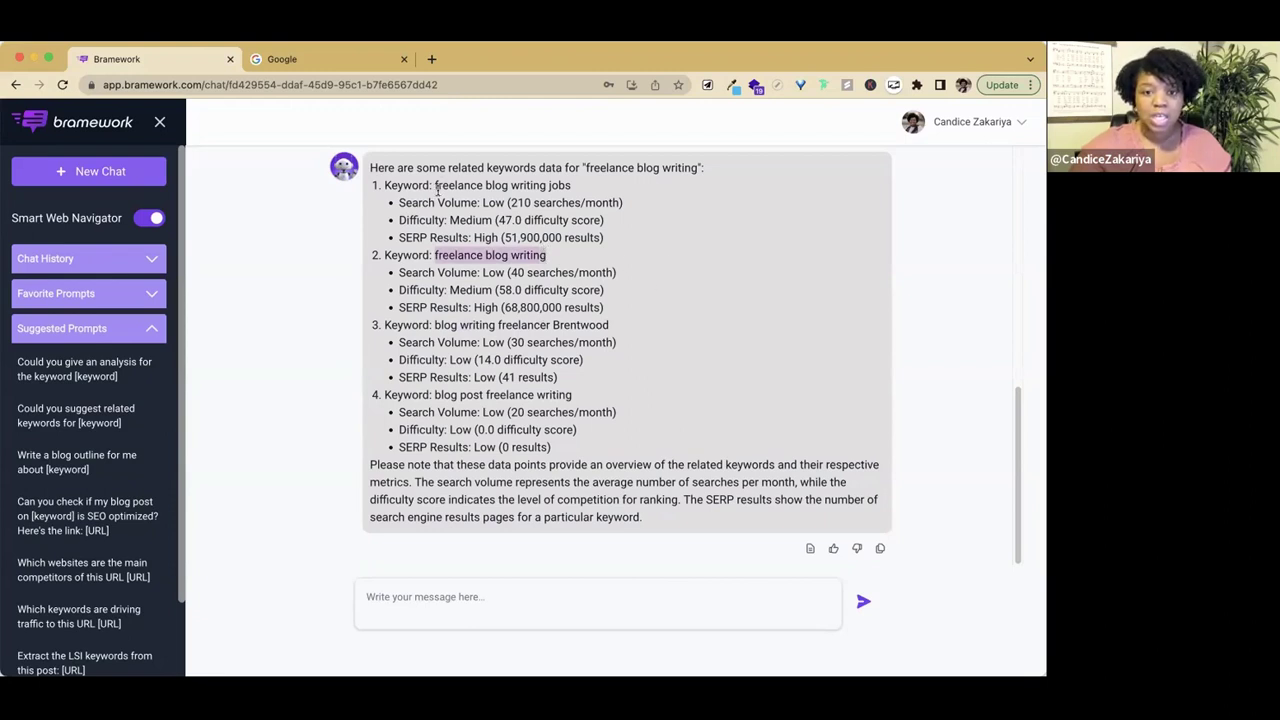
left_click_drag(434, 186, 578, 188)
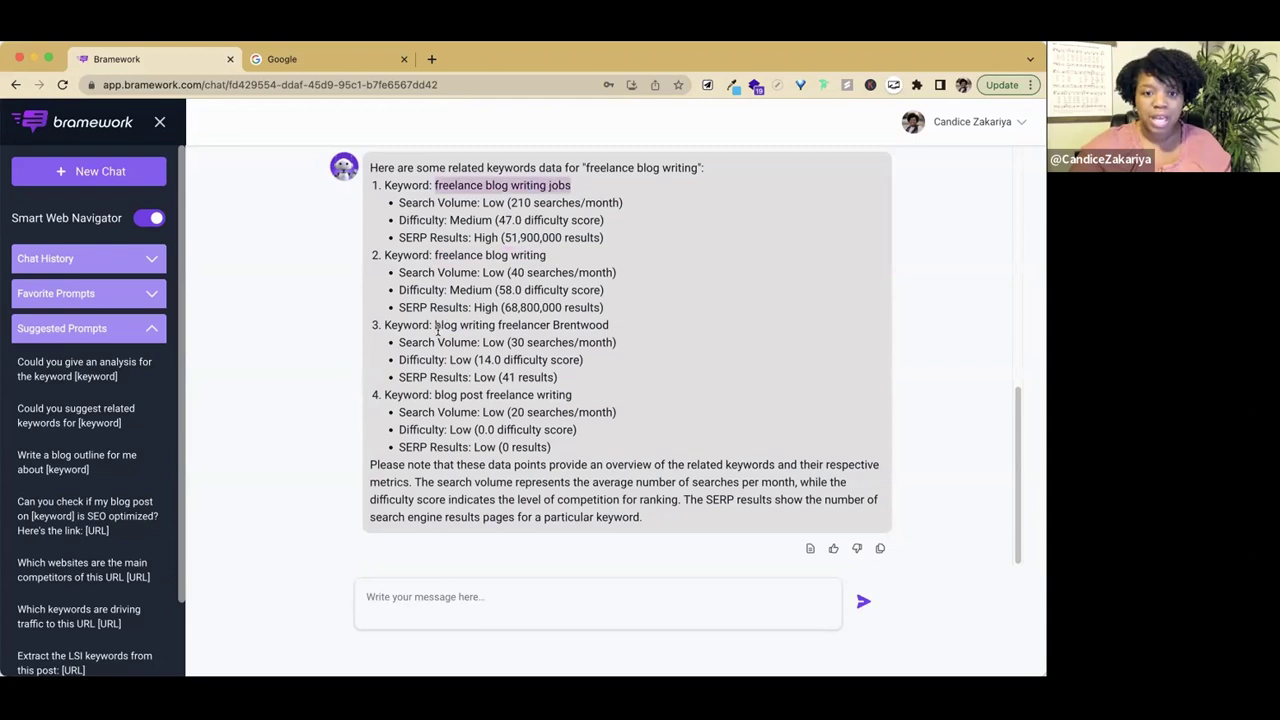
left_click_drag(436, 330, 617, 329)
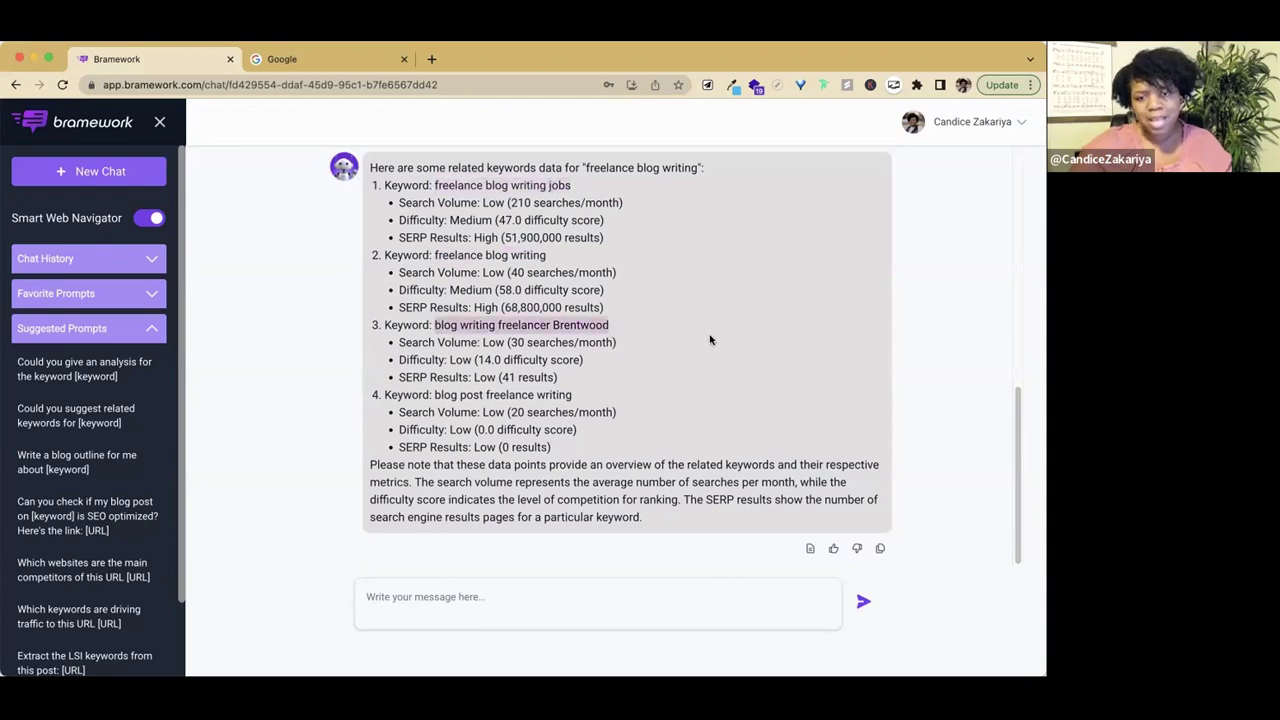
left_click(643, 409)
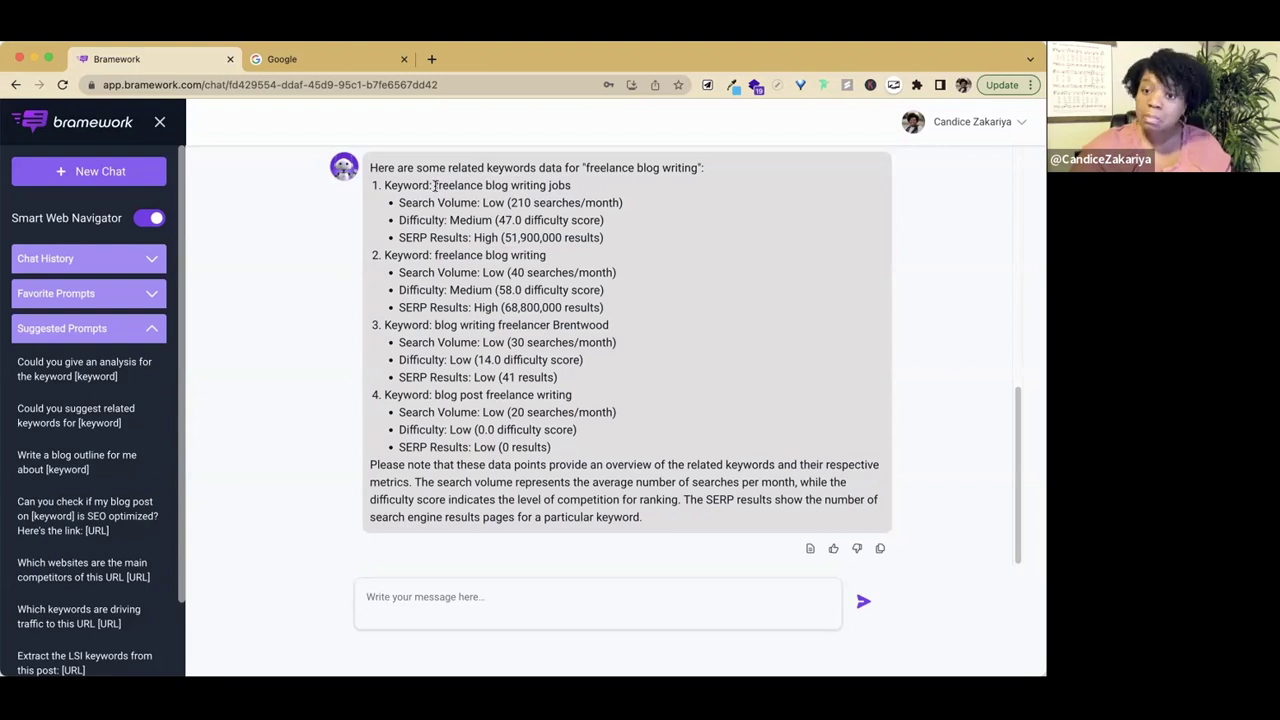
left_click_drag(434, 186, 575, 189)
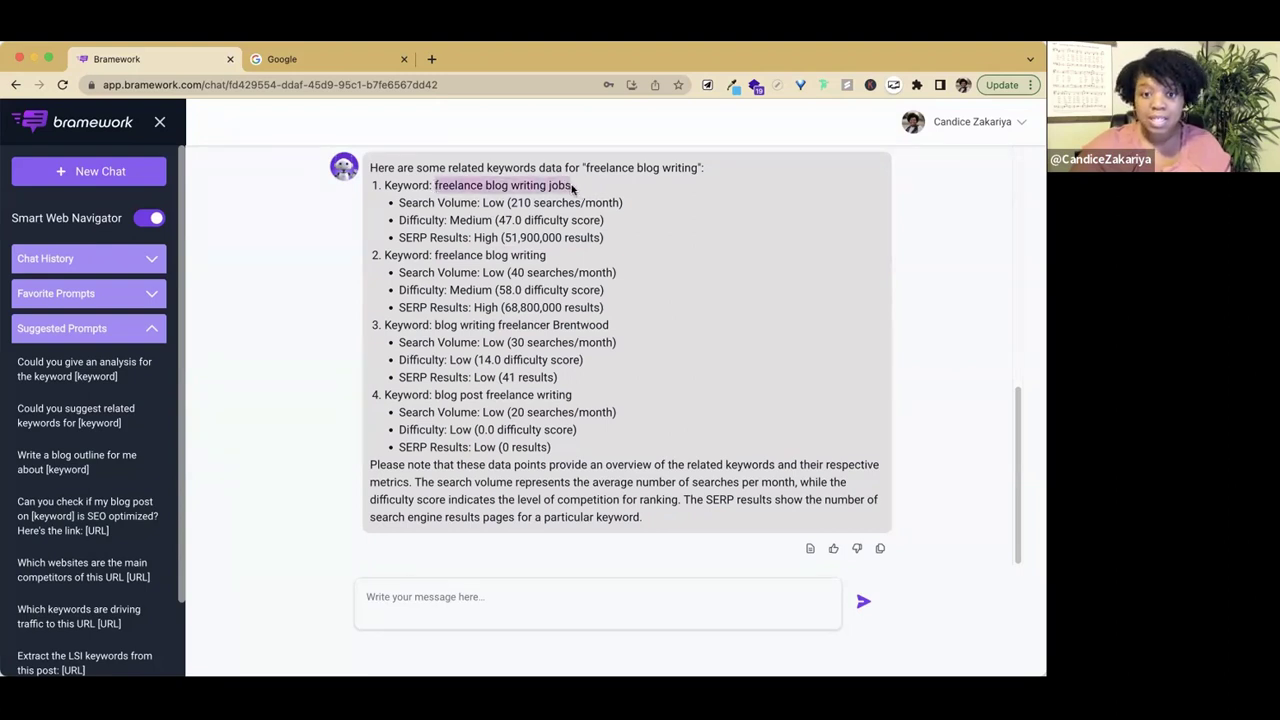
left_click(631, 236)
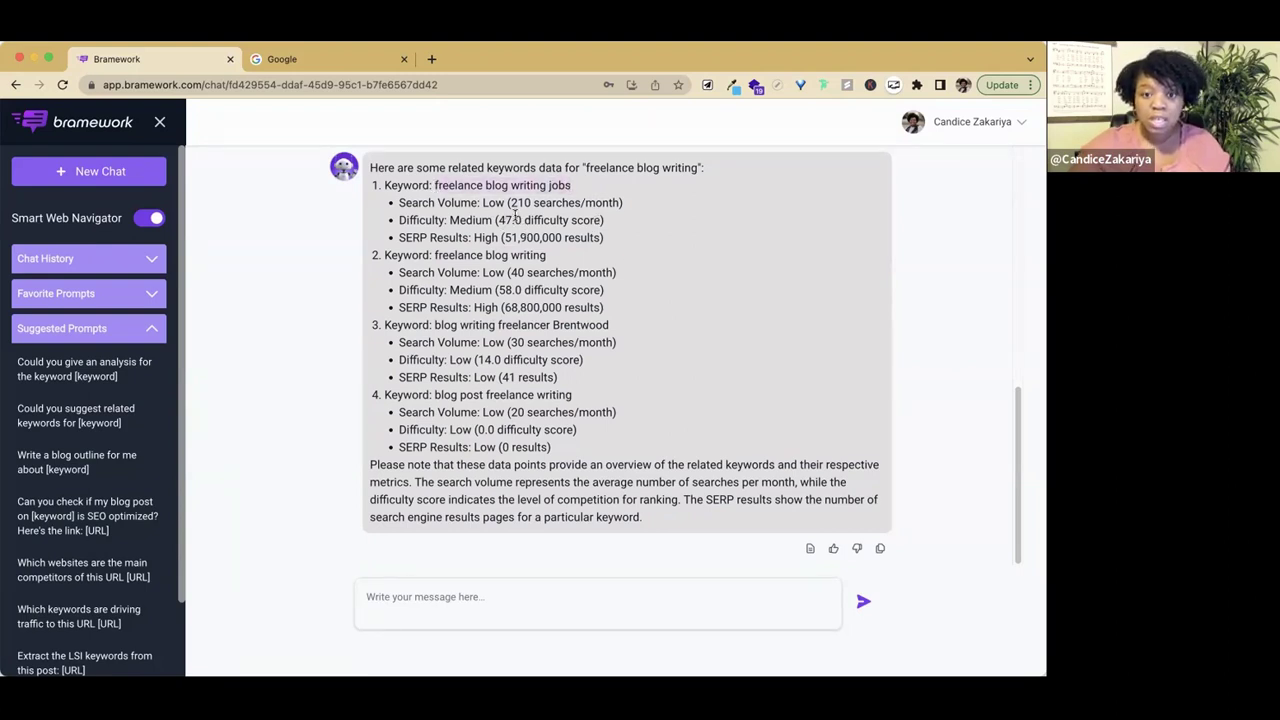
Compare the keywords' search volumes, then copy 'freelance blog writing jobs'
left_click_drag(509, 203, 597, 203)
left_click_drag(511, 273, 589, 273)
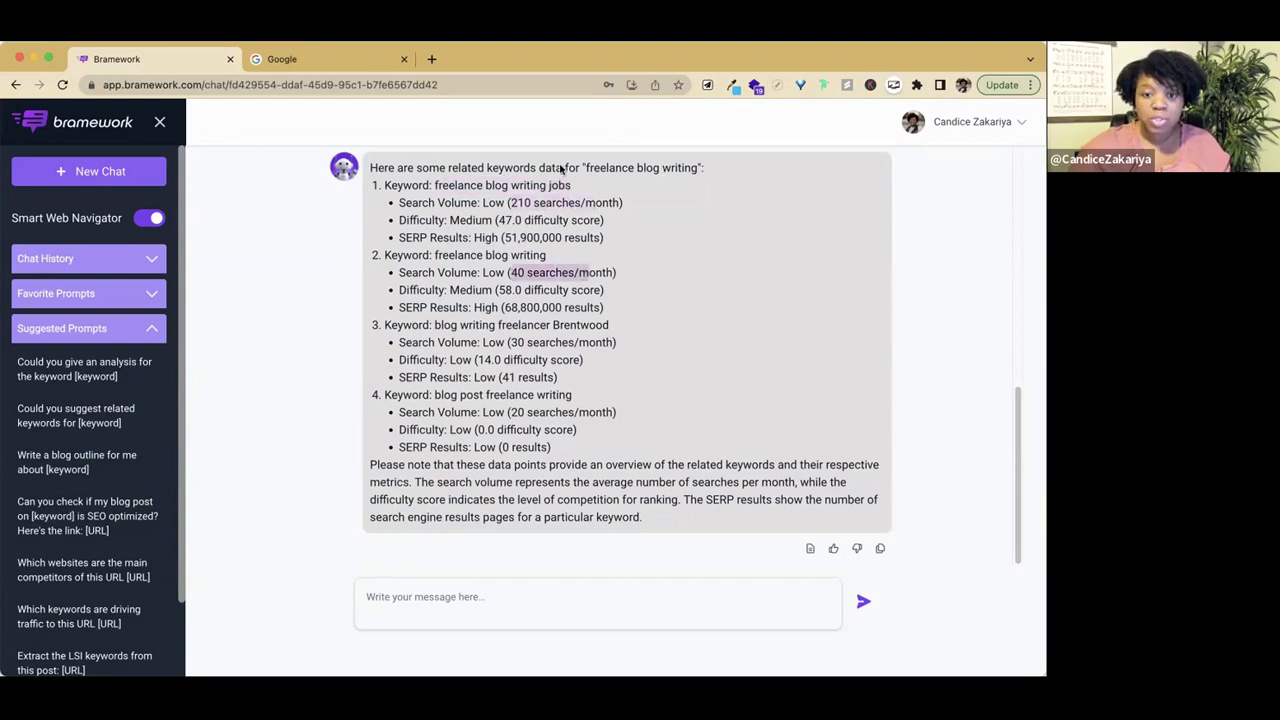
left_click(649, 245)
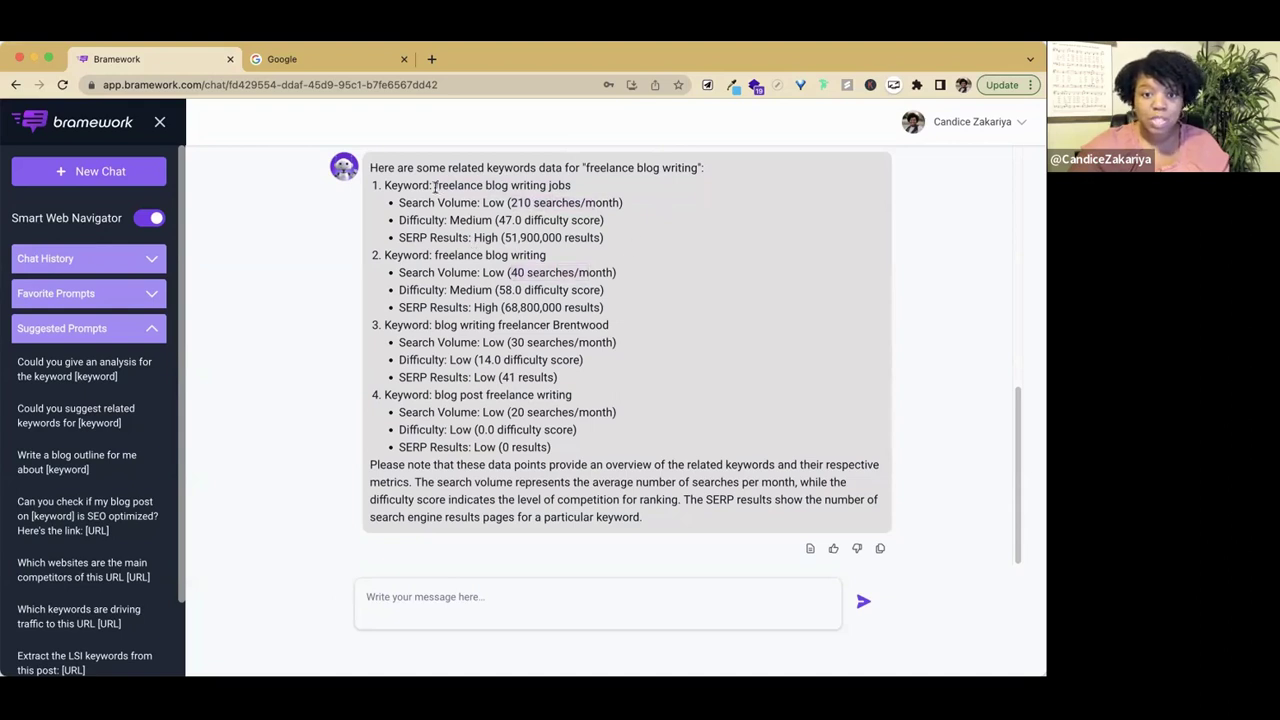
left_click_drag(435, 189, 572, 188)
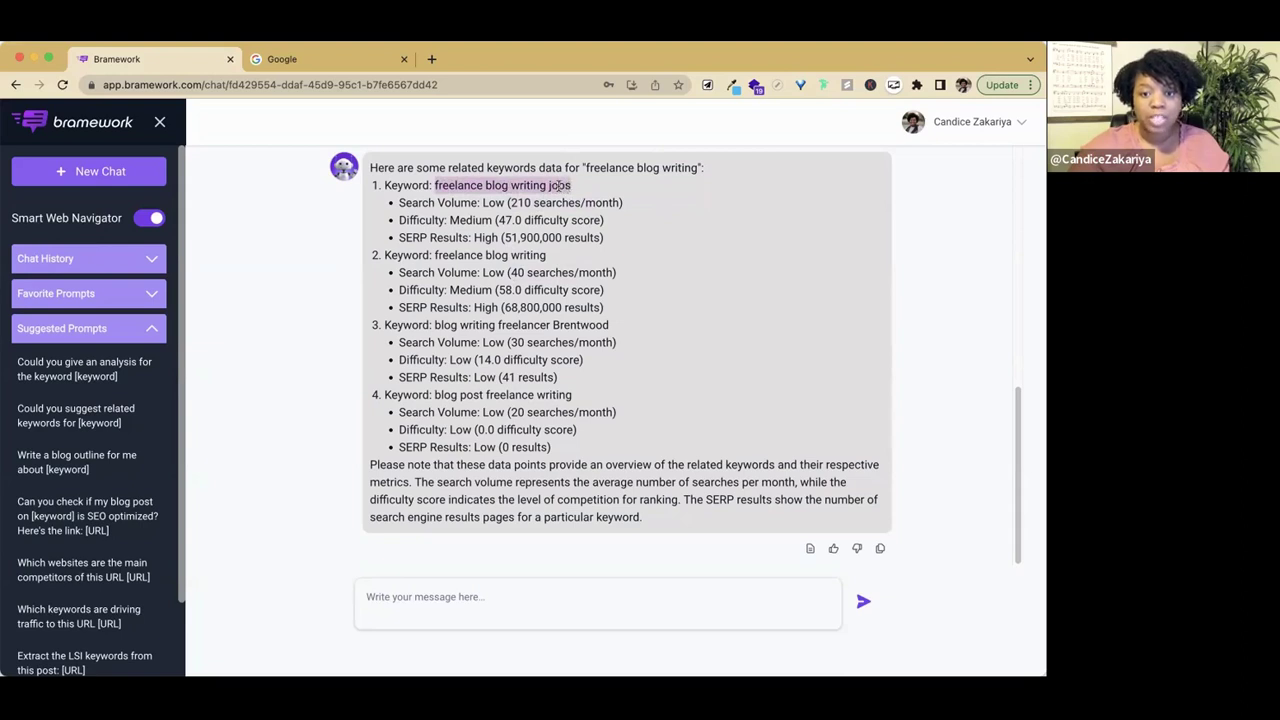
right_click(560, 186)
left_click(581, 224)
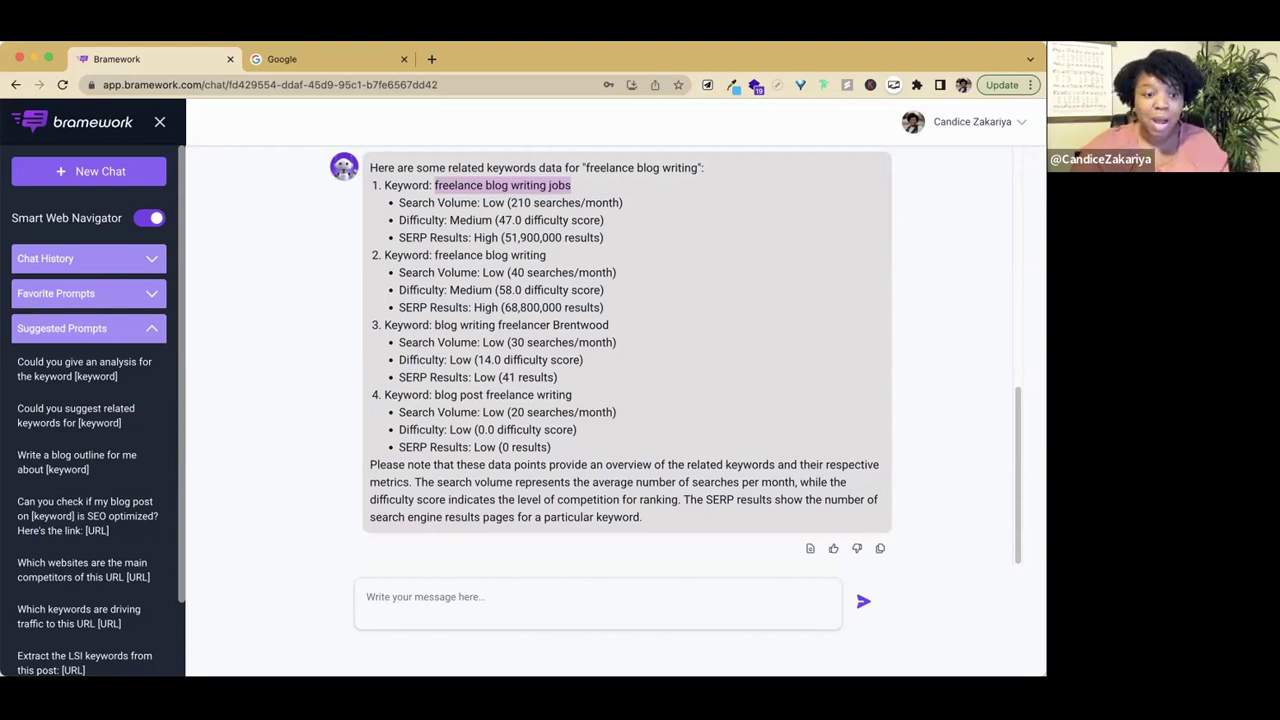
Send the highest-ranking search results prompt with 'freelance blog writing jobs' as the keyword
left_click_drag(186, 566, 186, 646)
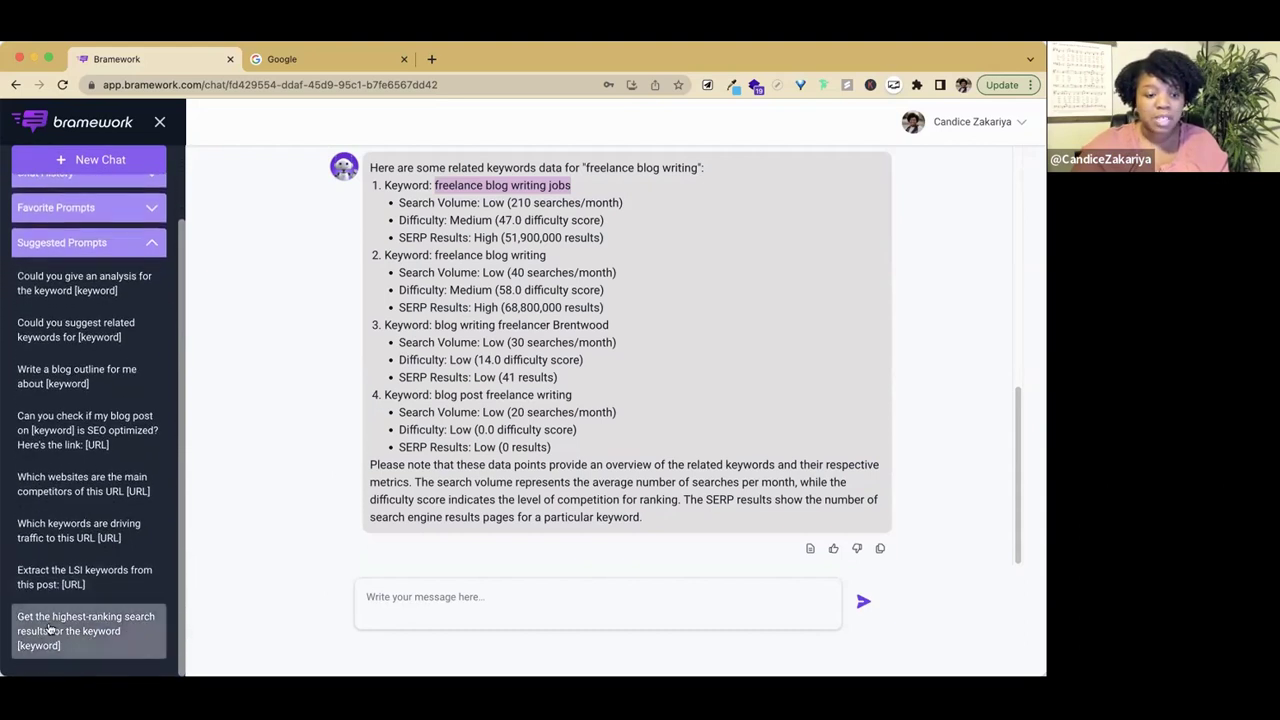
left_click(128, 625)
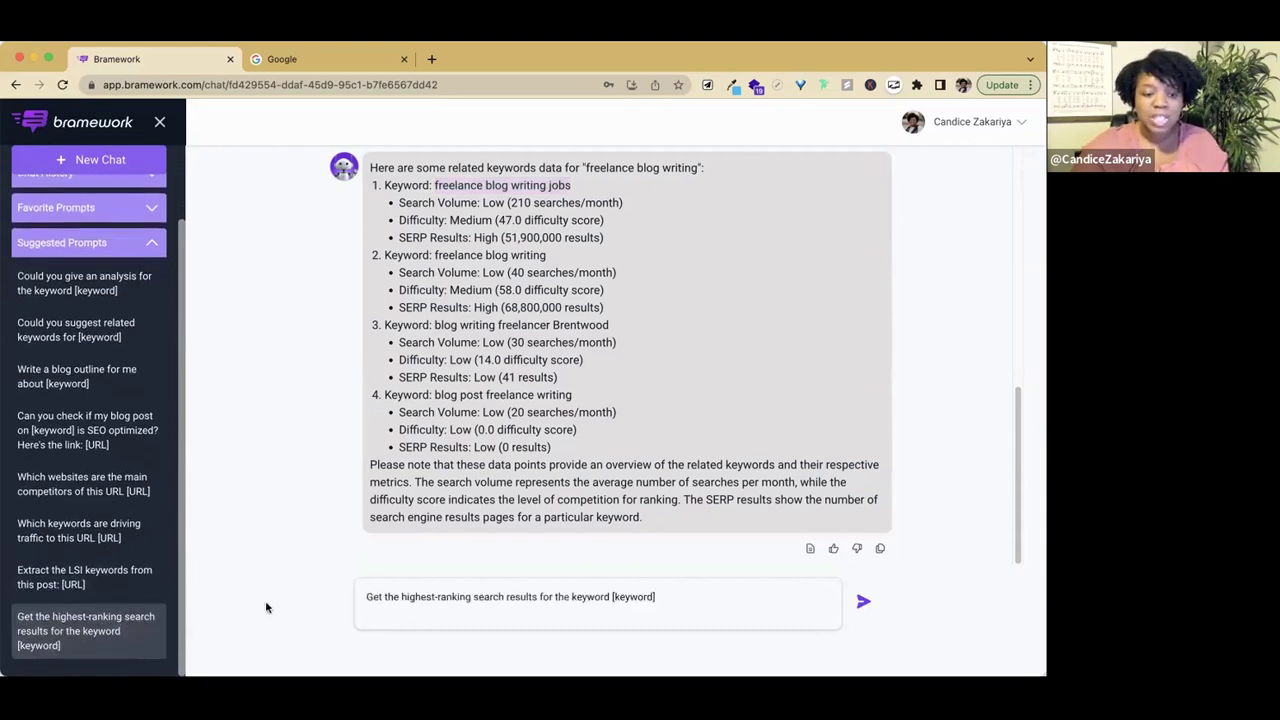
double_click(632, 596)
right_click(634, 597)
left_click(688, 400)
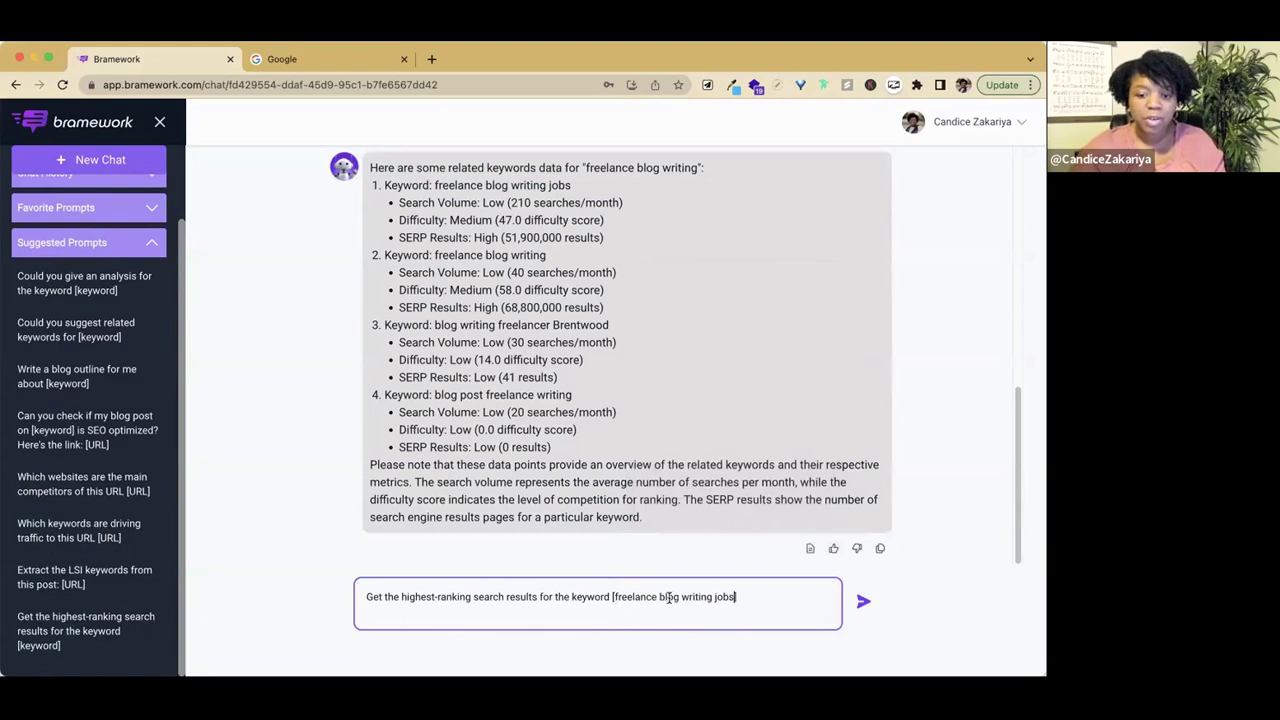
left_click(864, 602)
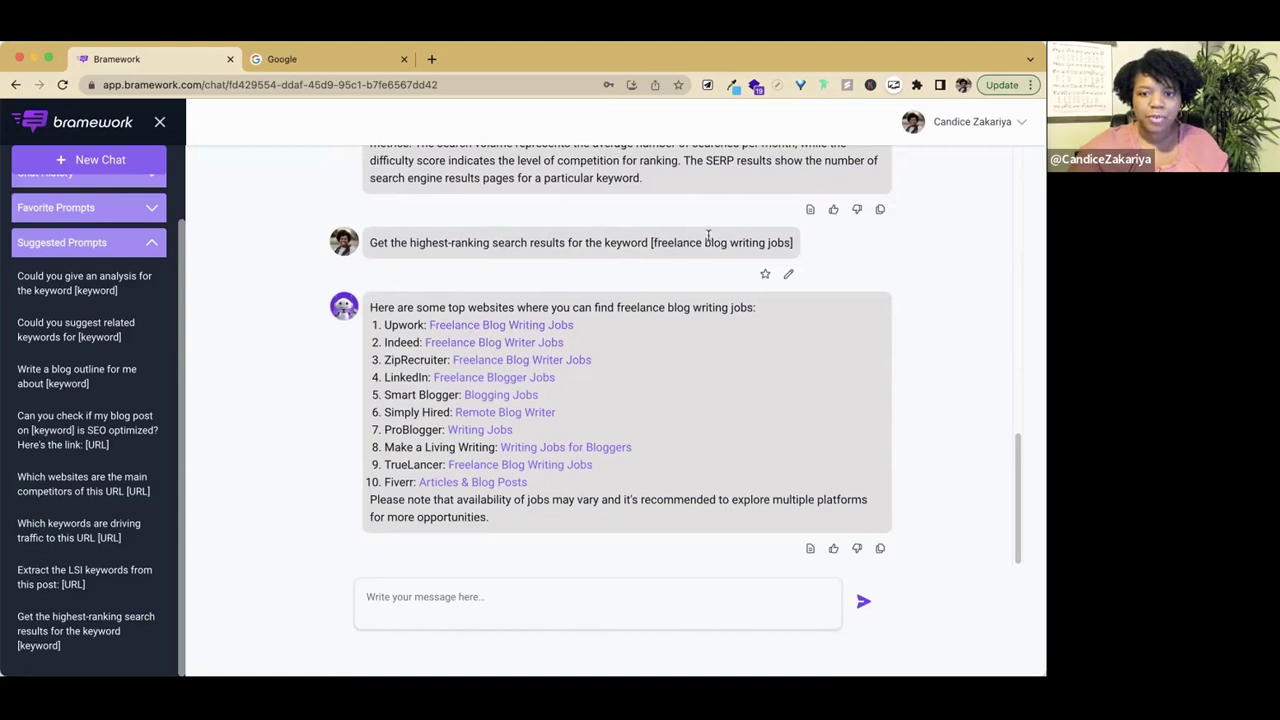
Search Google for 'freelance blog writing jobs' and scroll through the results
left_click(335, 58)
left_click(381, 342)
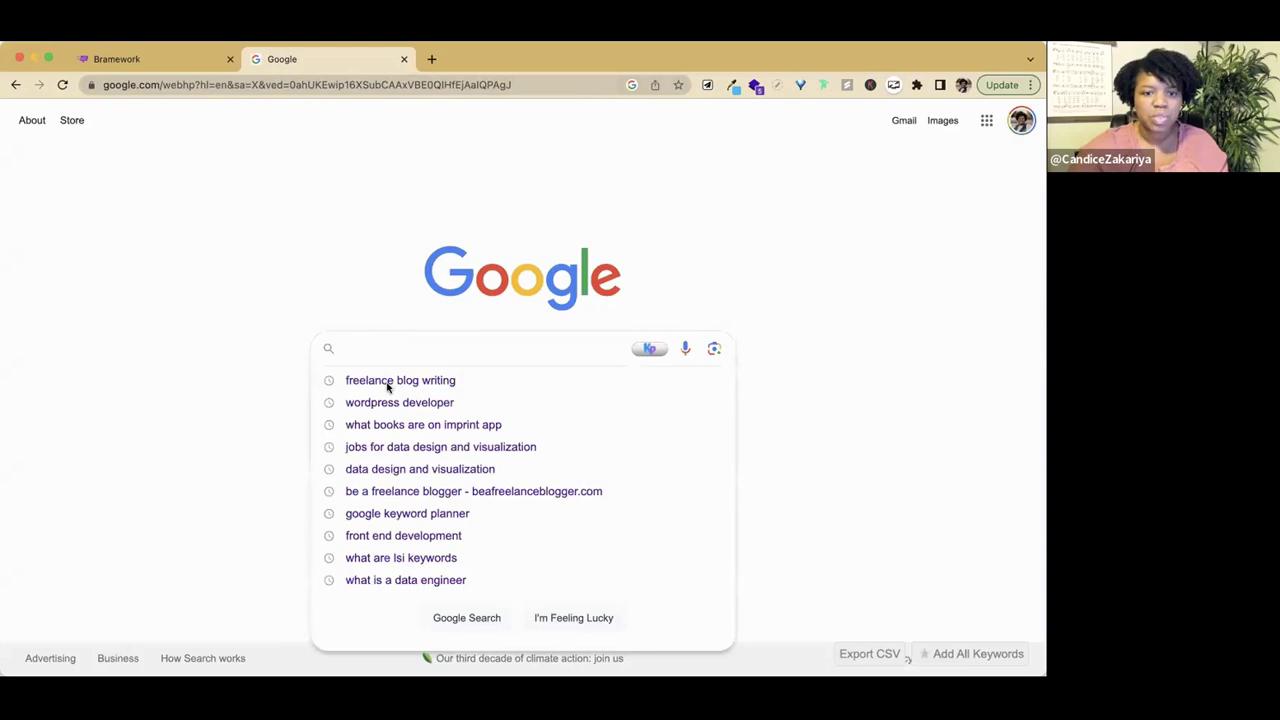
right_click(392, 352)
left_click(440, 453)
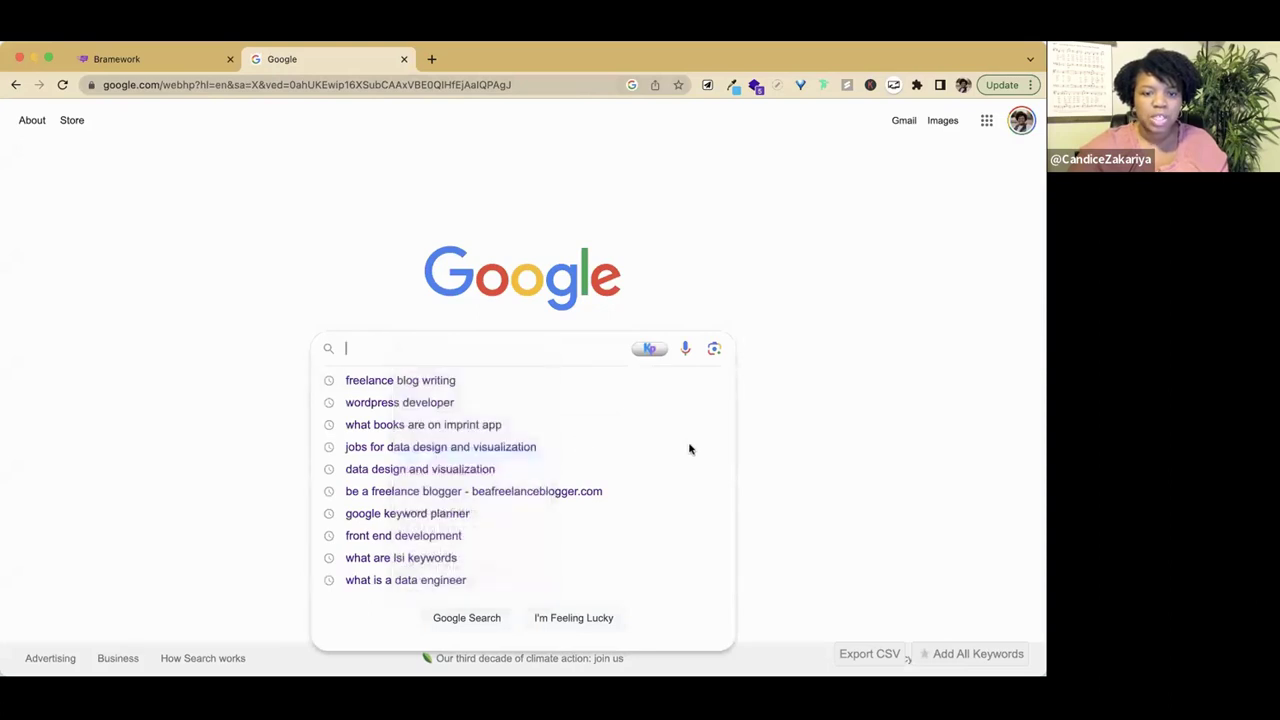
key("Return")
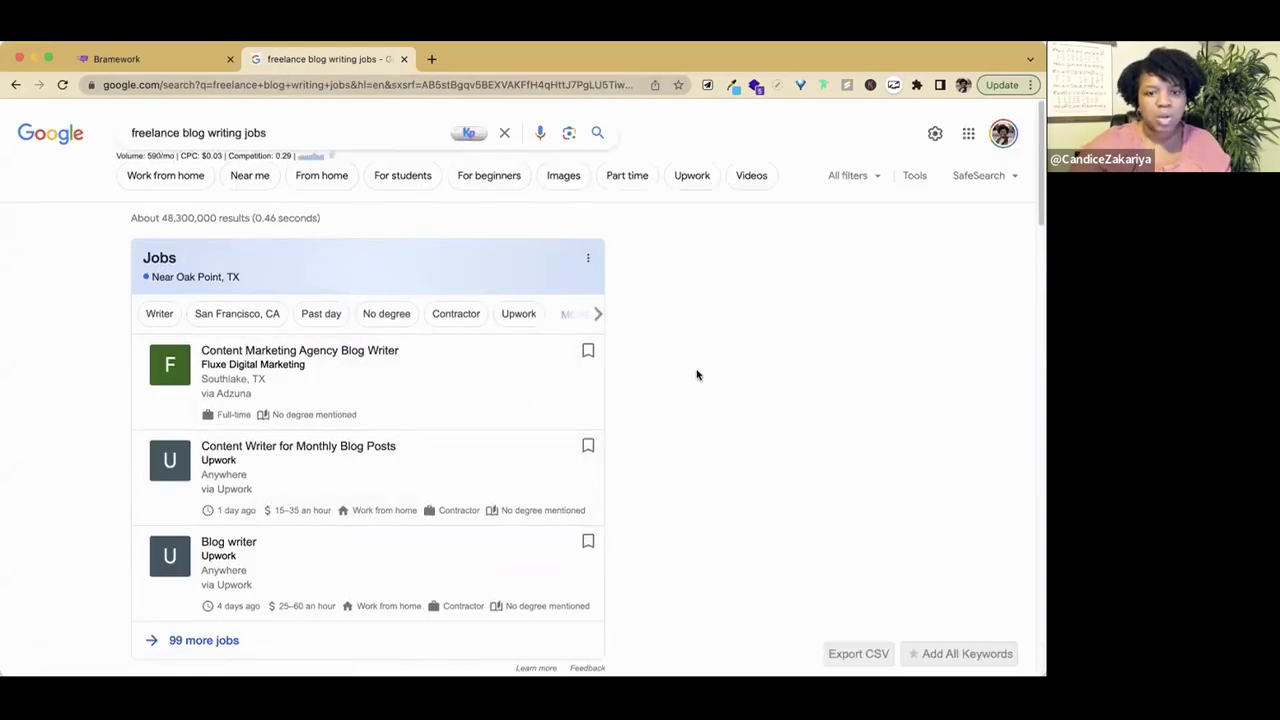
scroll(697, 373, "down", 2)
scroll(623, 397, "down", 5)
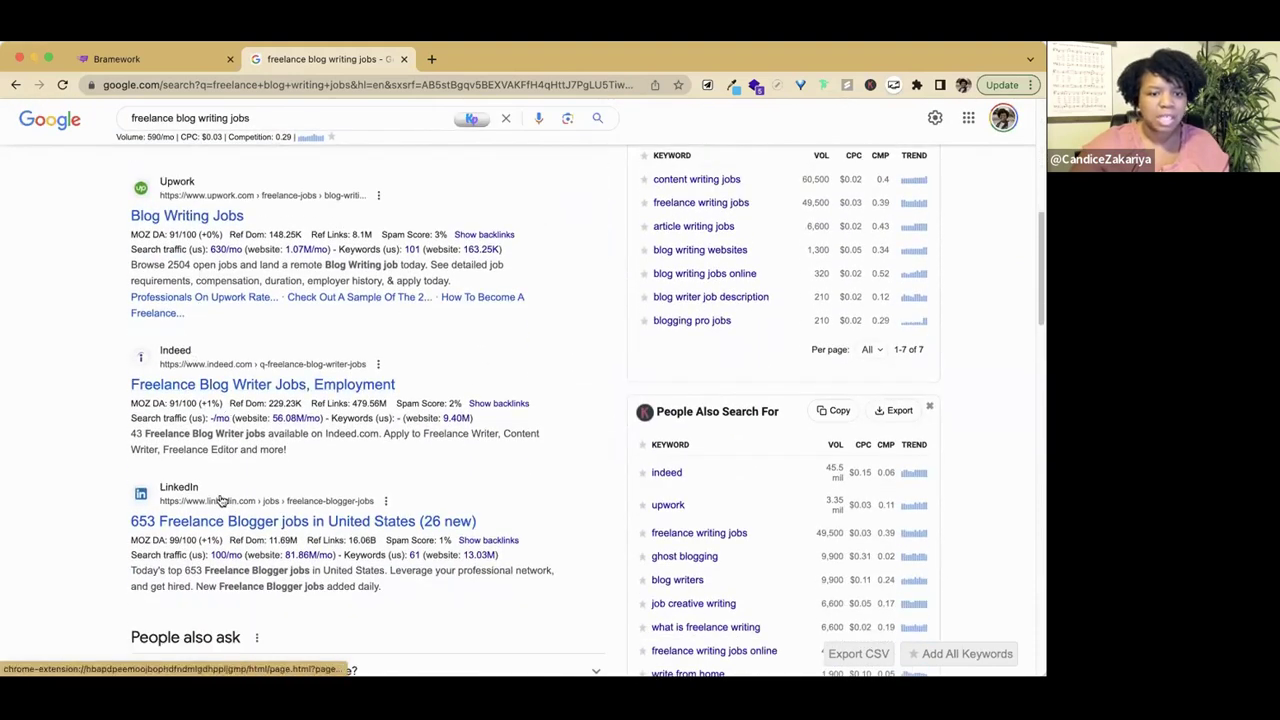
Compare the Google results against Nova's job-site list, ending back in the Bramework chat
left_click(158, 57)
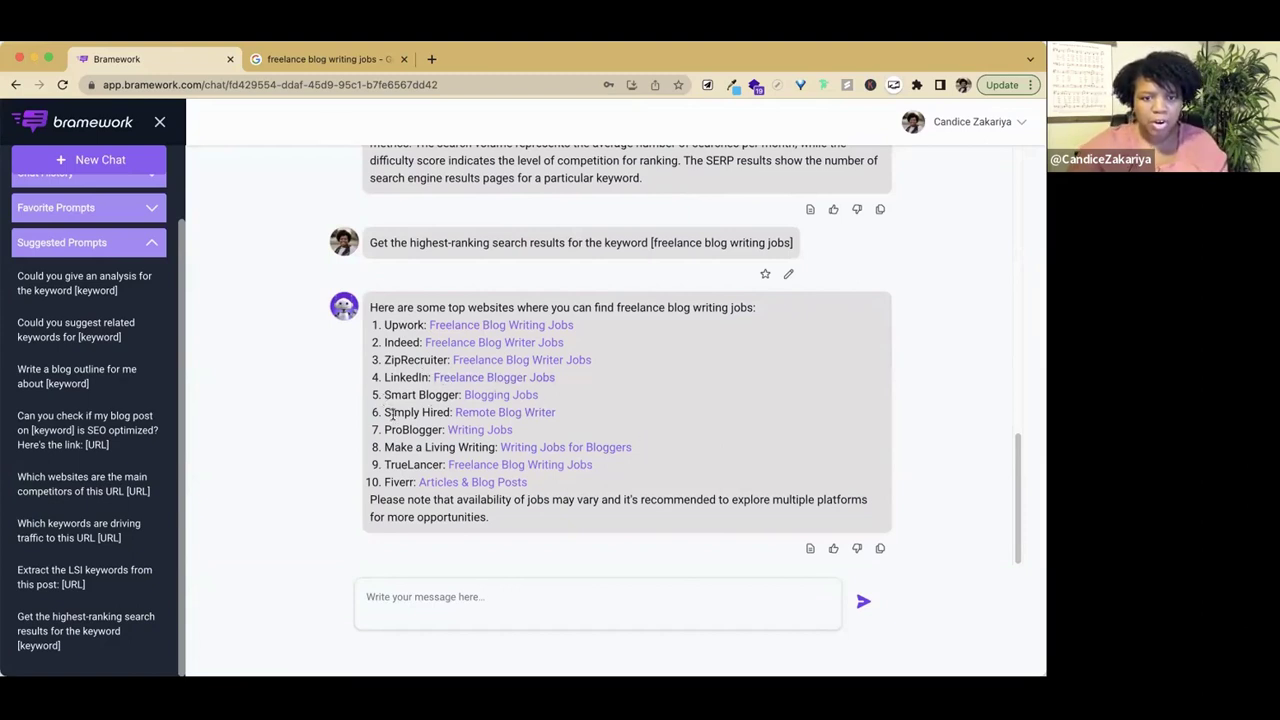
left_click(303, 61)
scroll(383, 397, "down", 6)
scroll(383, 397, "down", 2)
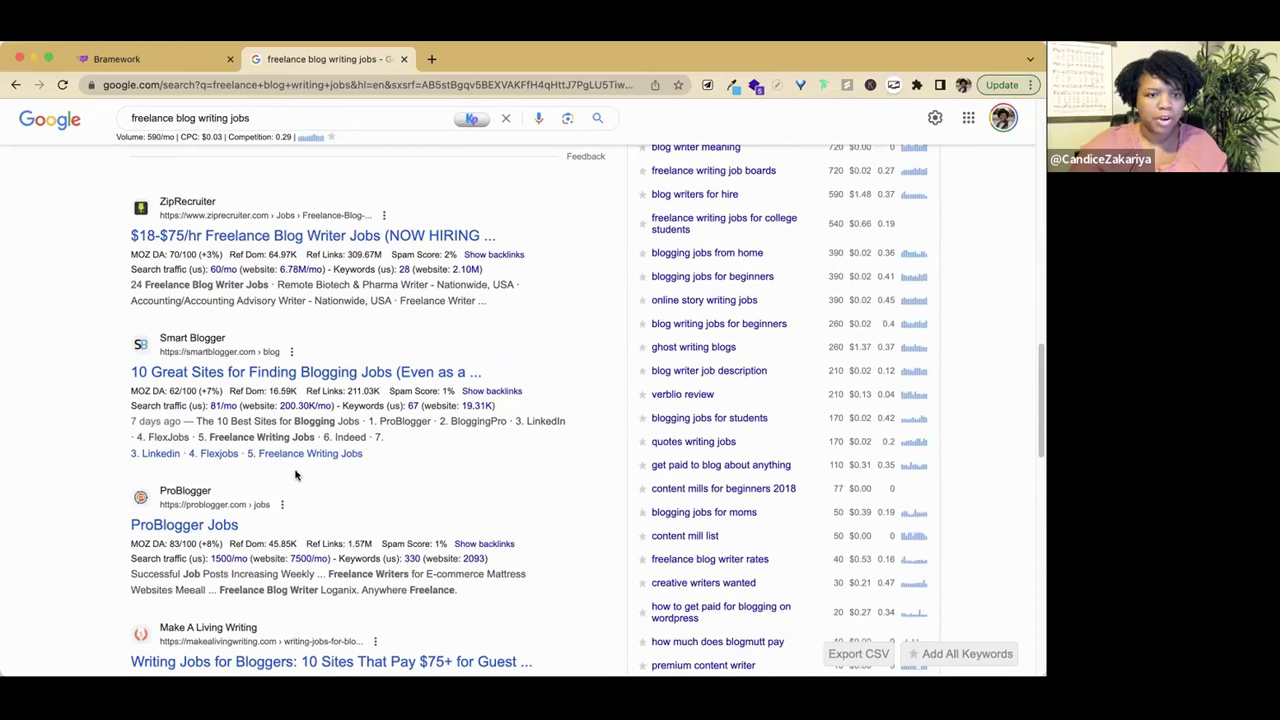
scroll(239, 315, "up", 2)
key("ctrl+shift+Tab")
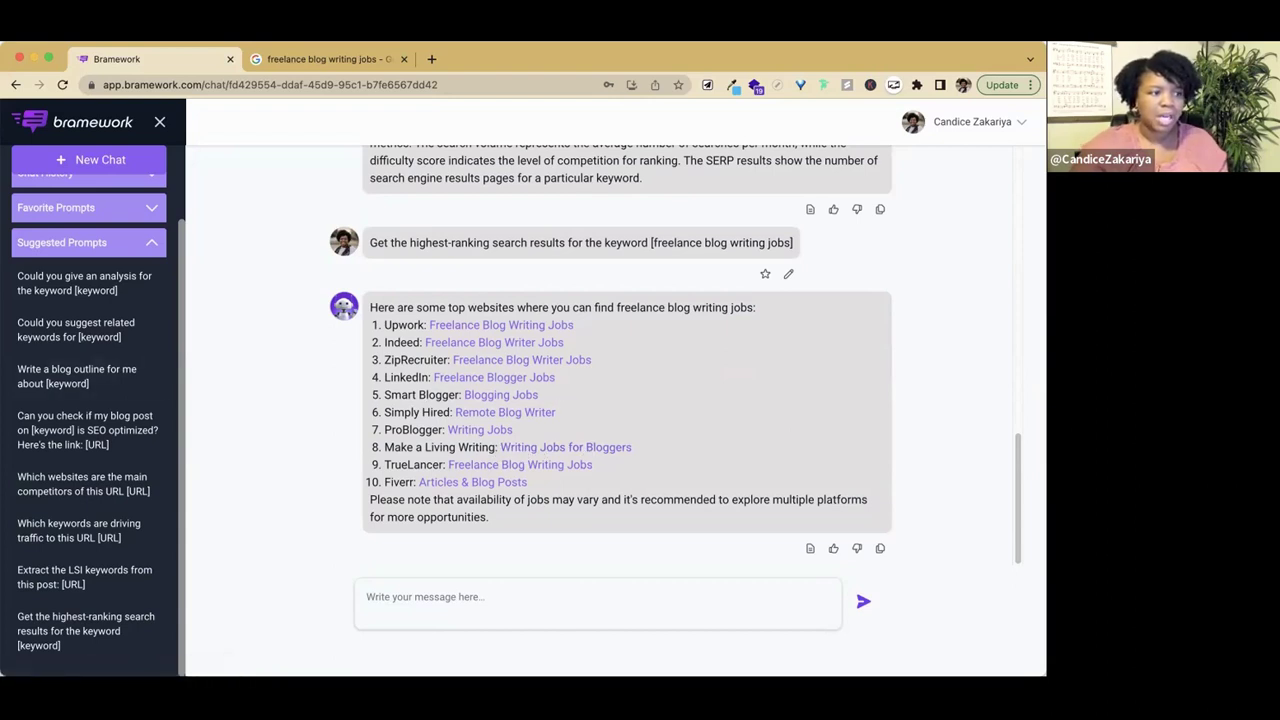
Ask which keywords drive traffic, using the copied Writing Jobs for Bloggers link as the URL
left_click(90, 538)
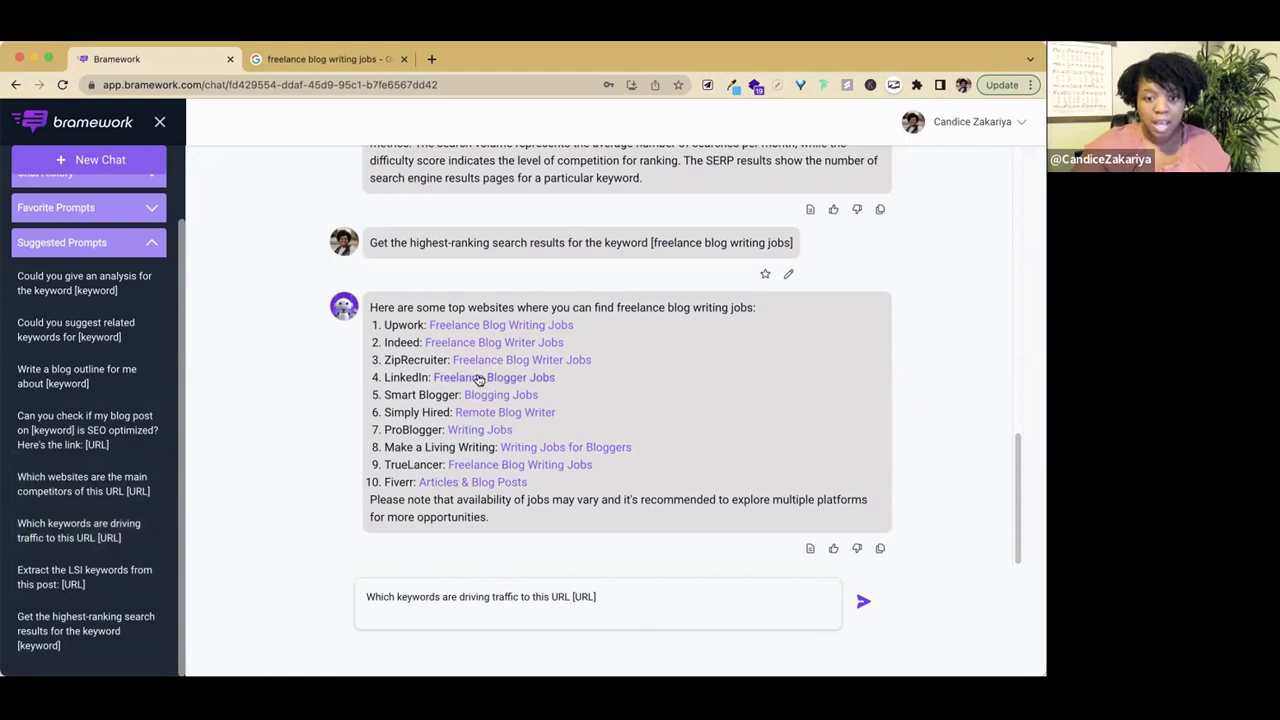
right_click(540, 450)
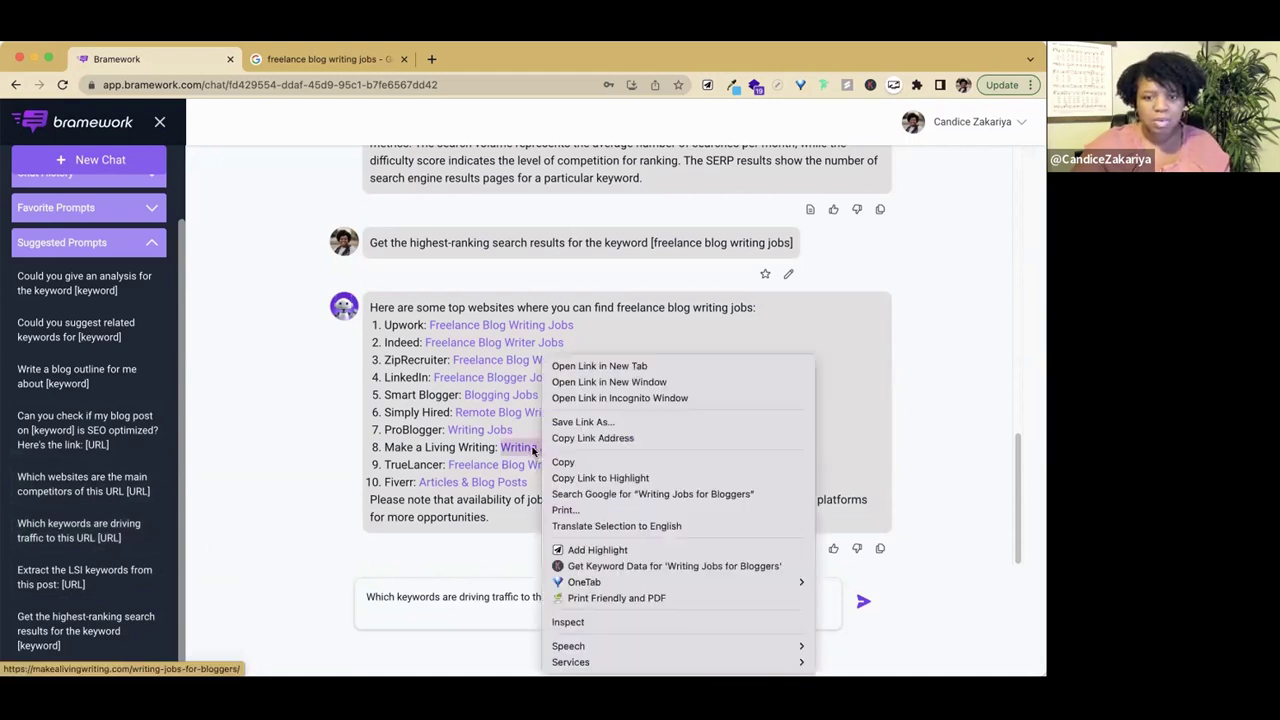
left_click(604, 438)
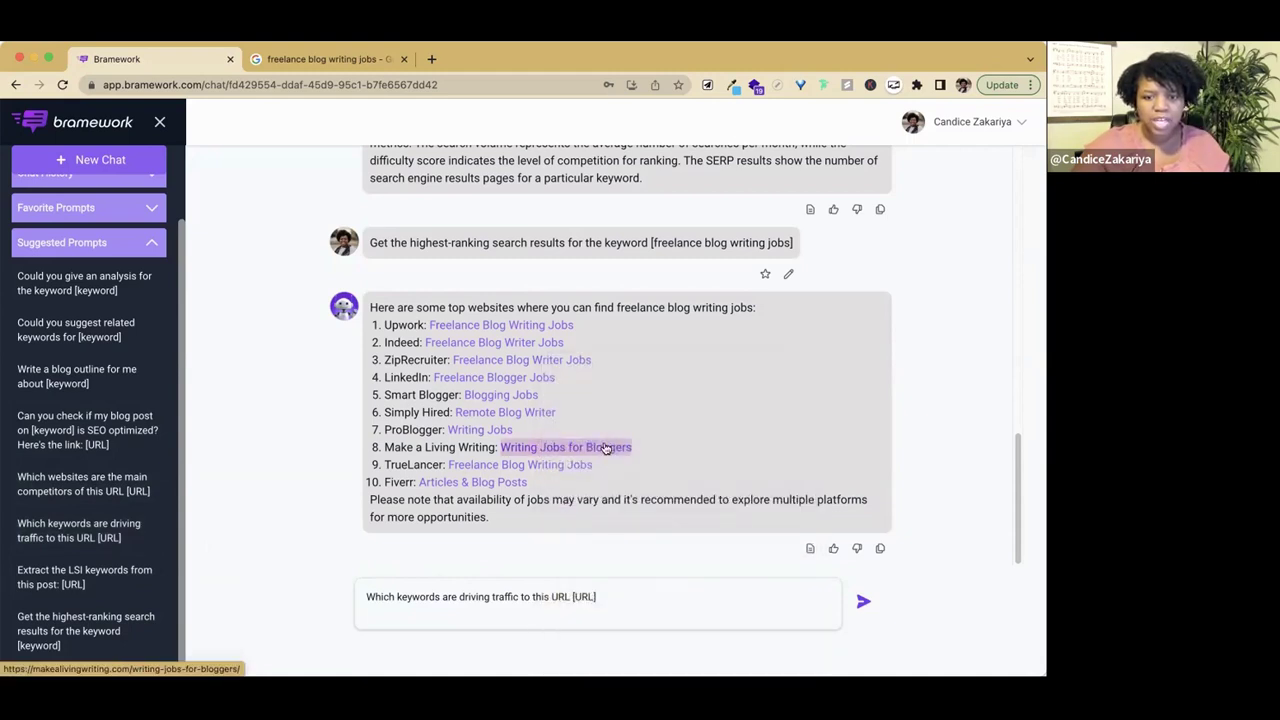
double_click(584, 597)
right_click(586, 598)
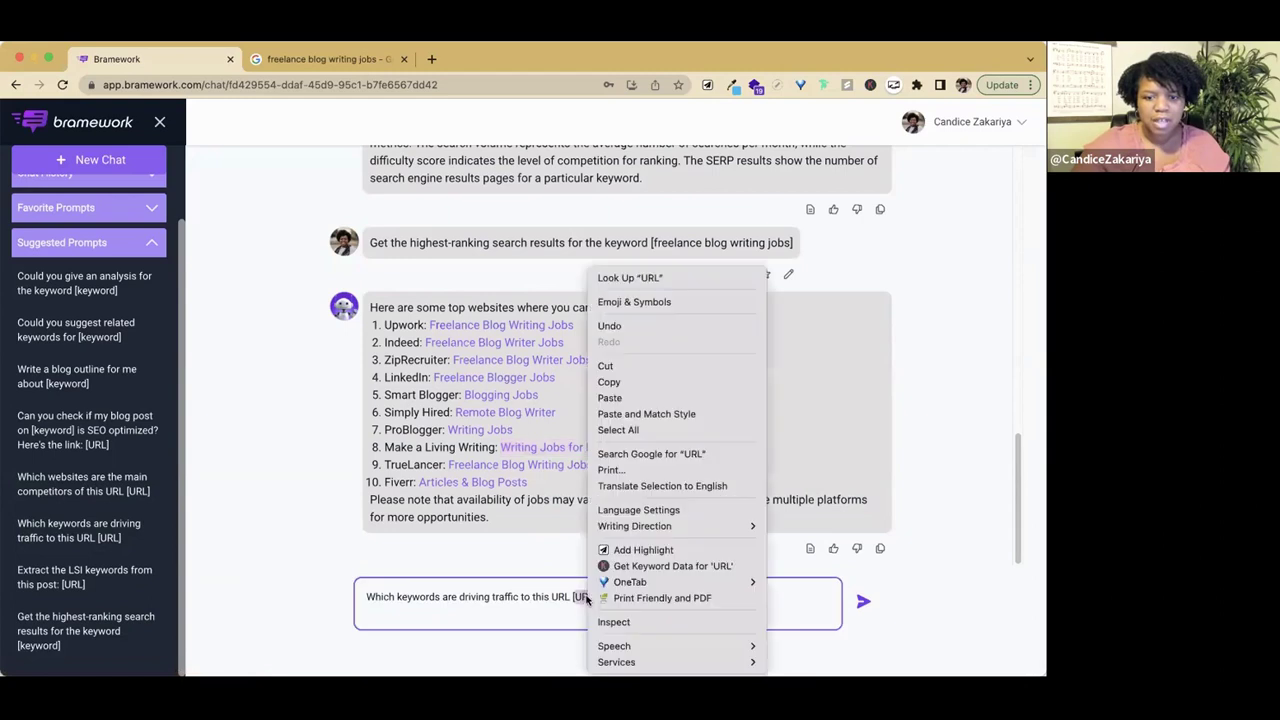
left_click(610, 397)
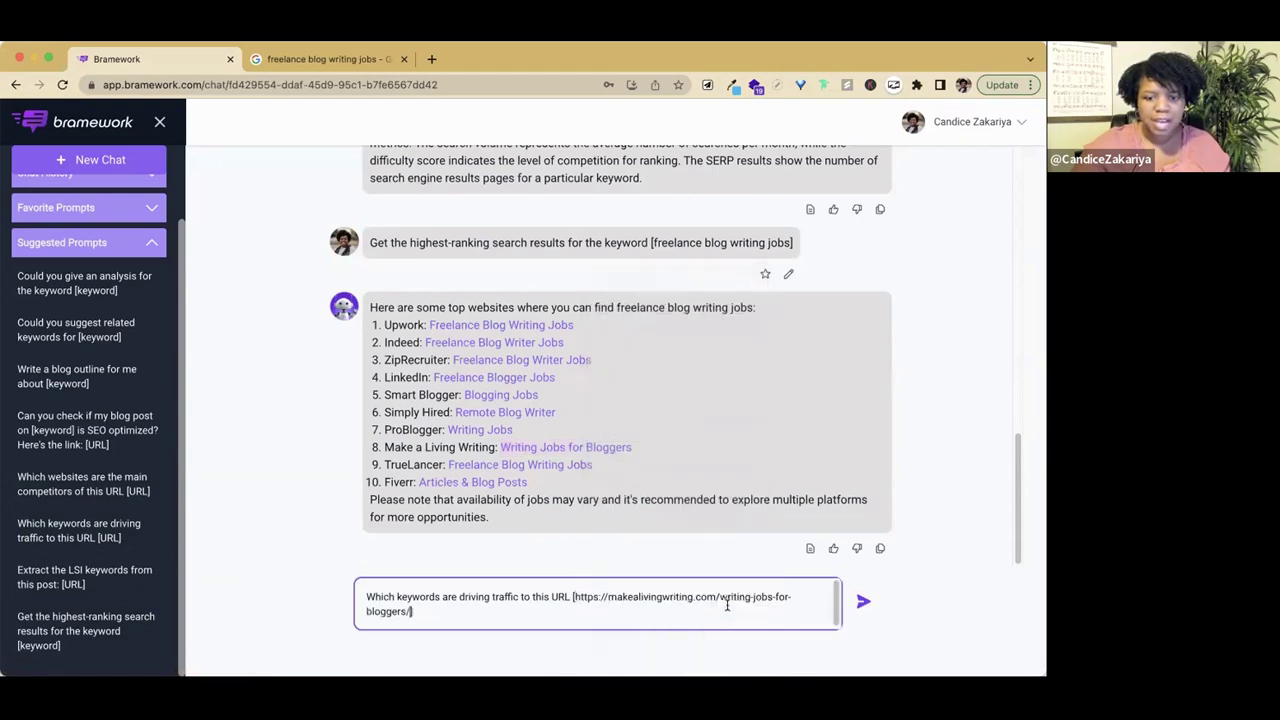
left_click(864, 601)
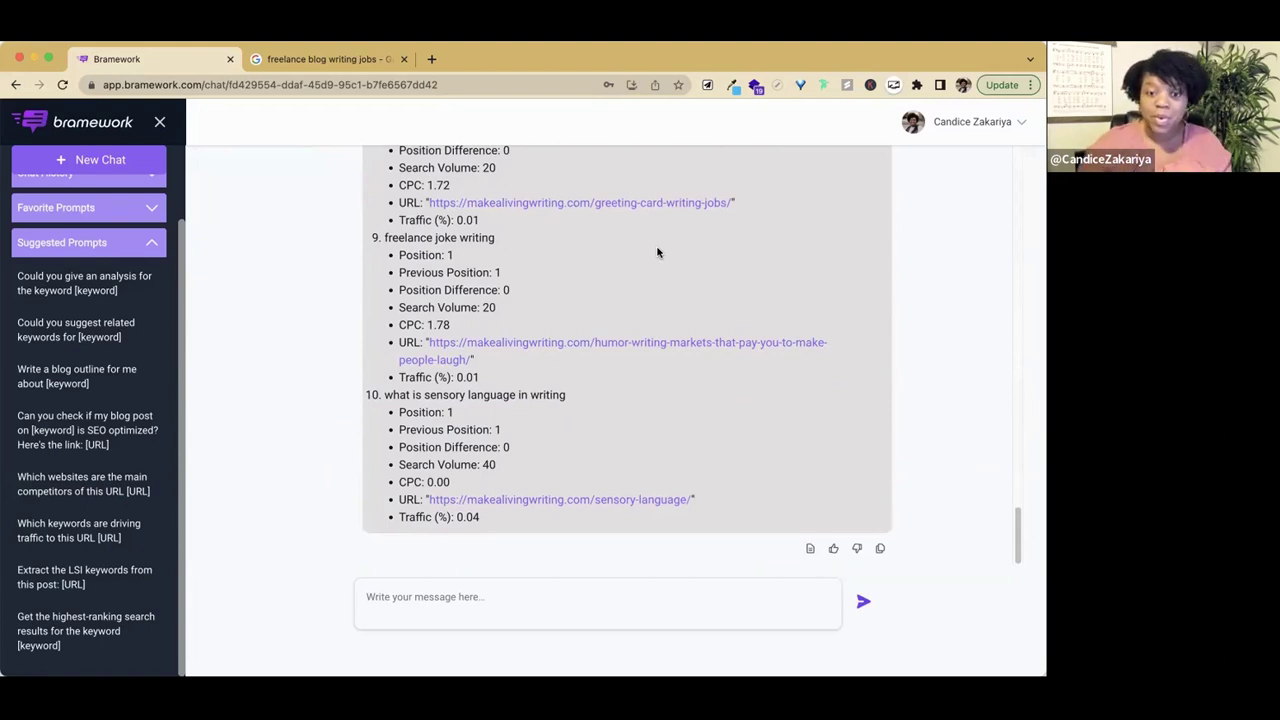
scroll(599, 388, "up", 15)
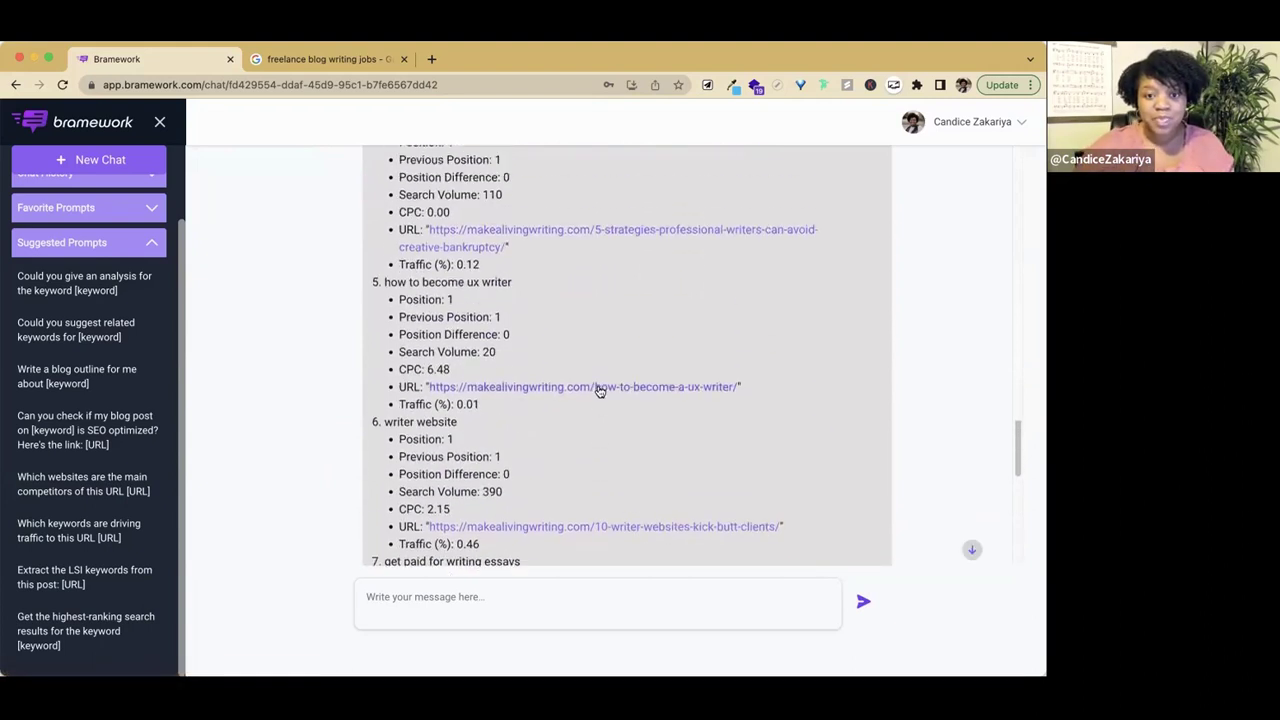
scroll(600, 388, "up", 5)
scroll(600, 390, "down", 1)
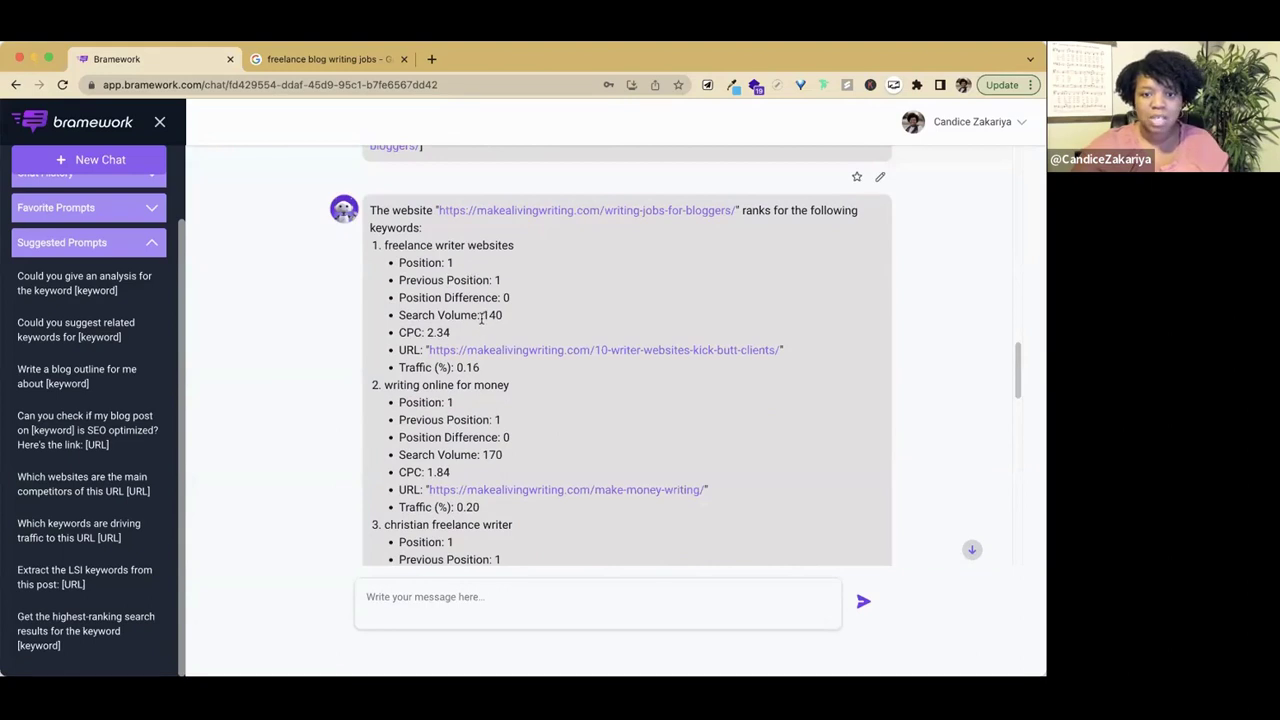
left_click_drag(481, 316, 503, 318)
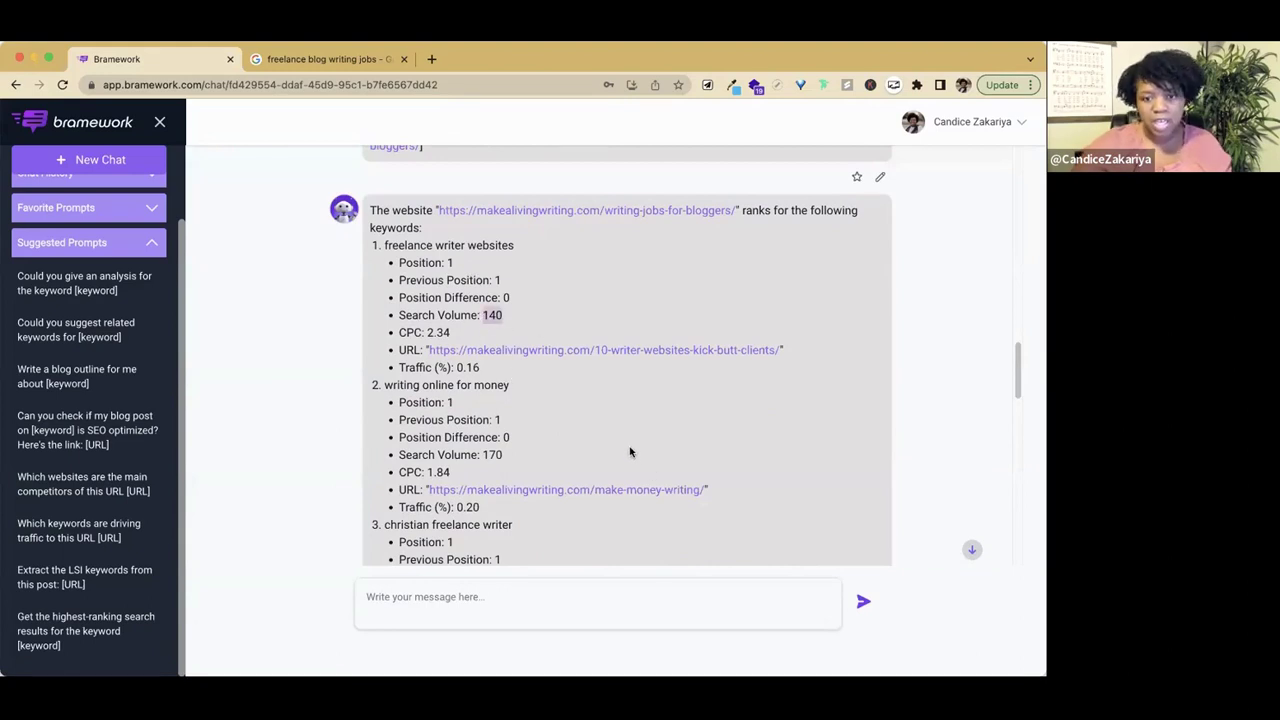
scroll(620, 451, "down", 4)
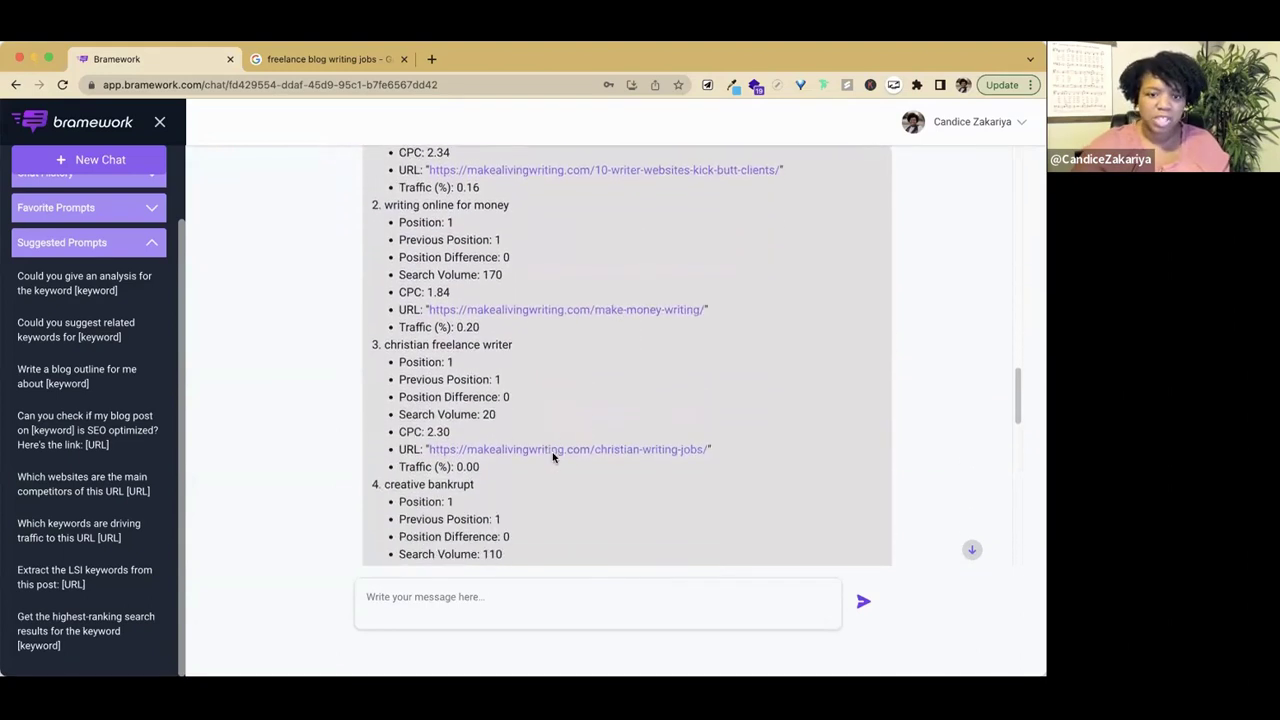
scroll(552, 457, "down", 5)
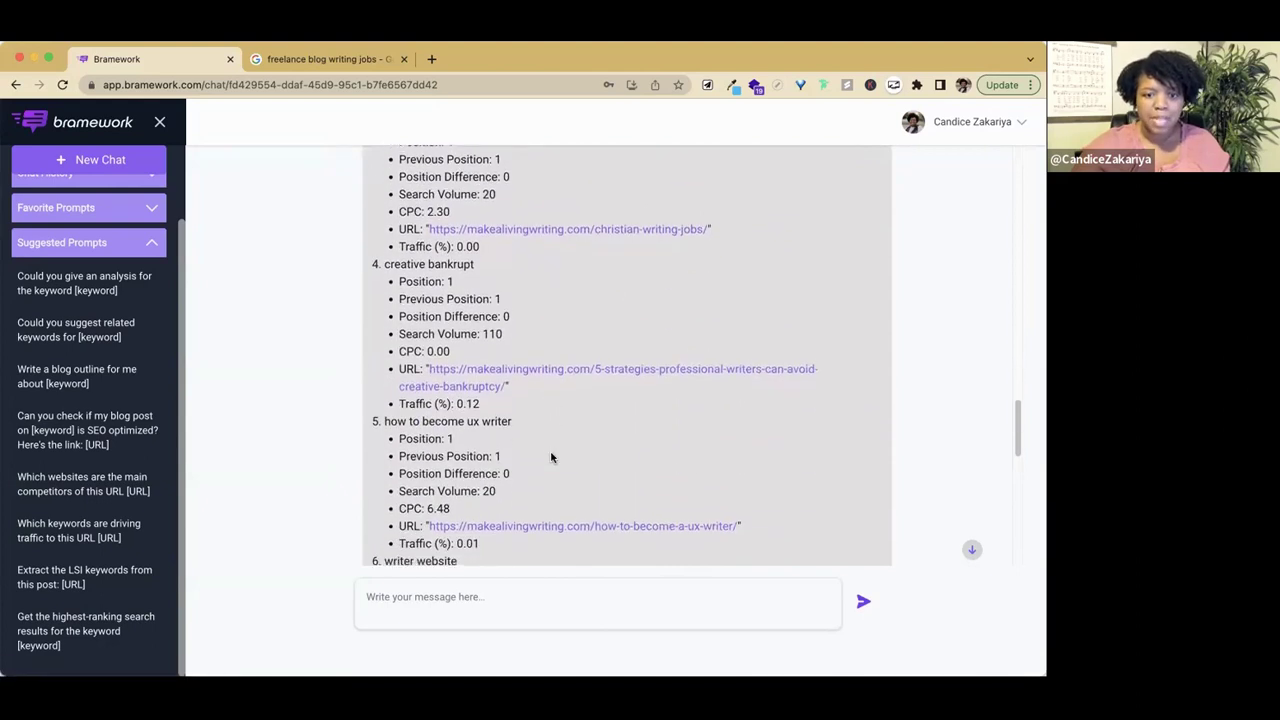
scroll(553, 458, "down", 15)
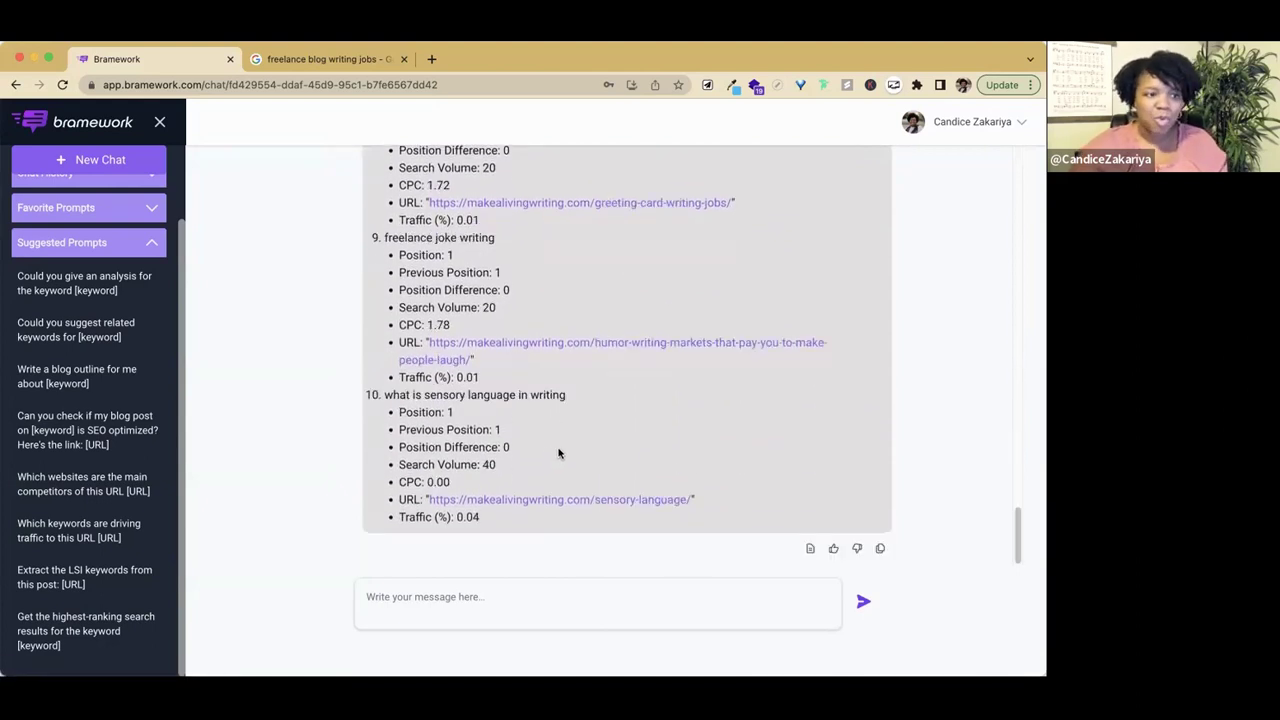
scroll(686, 266, "up", 20)
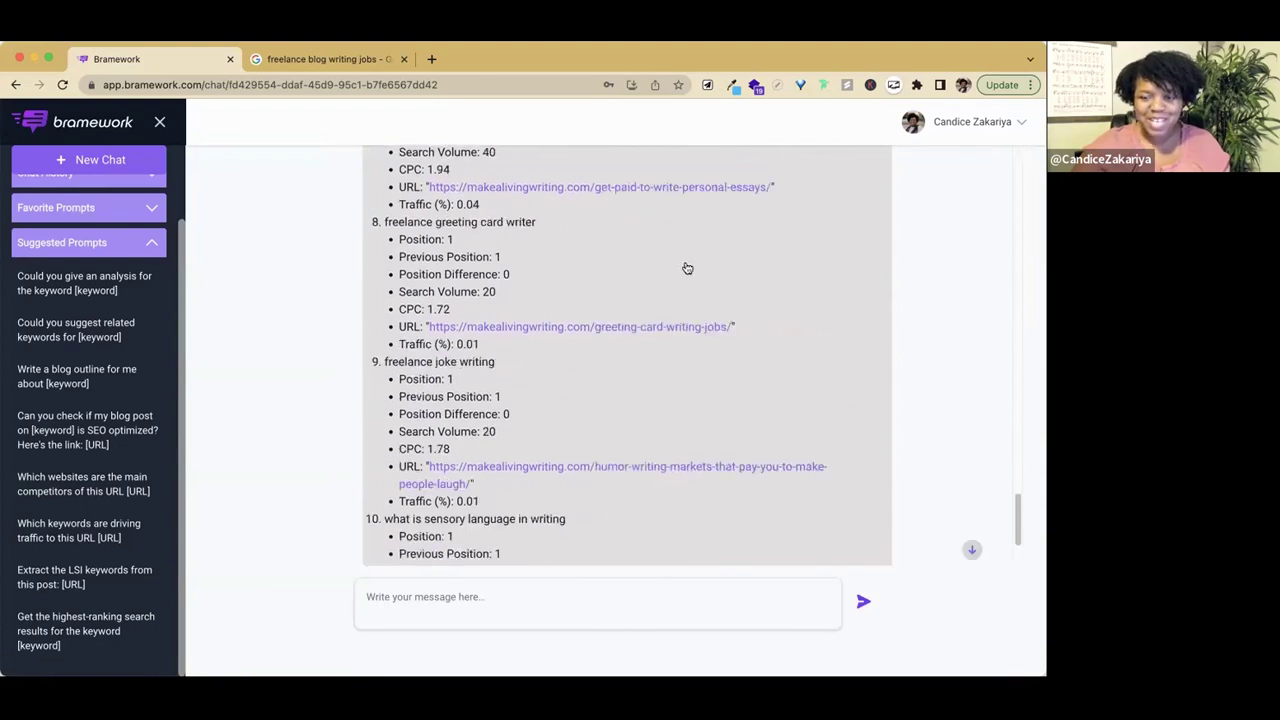
left_click_drag(616, 184, 749, 186)
key("super+c")
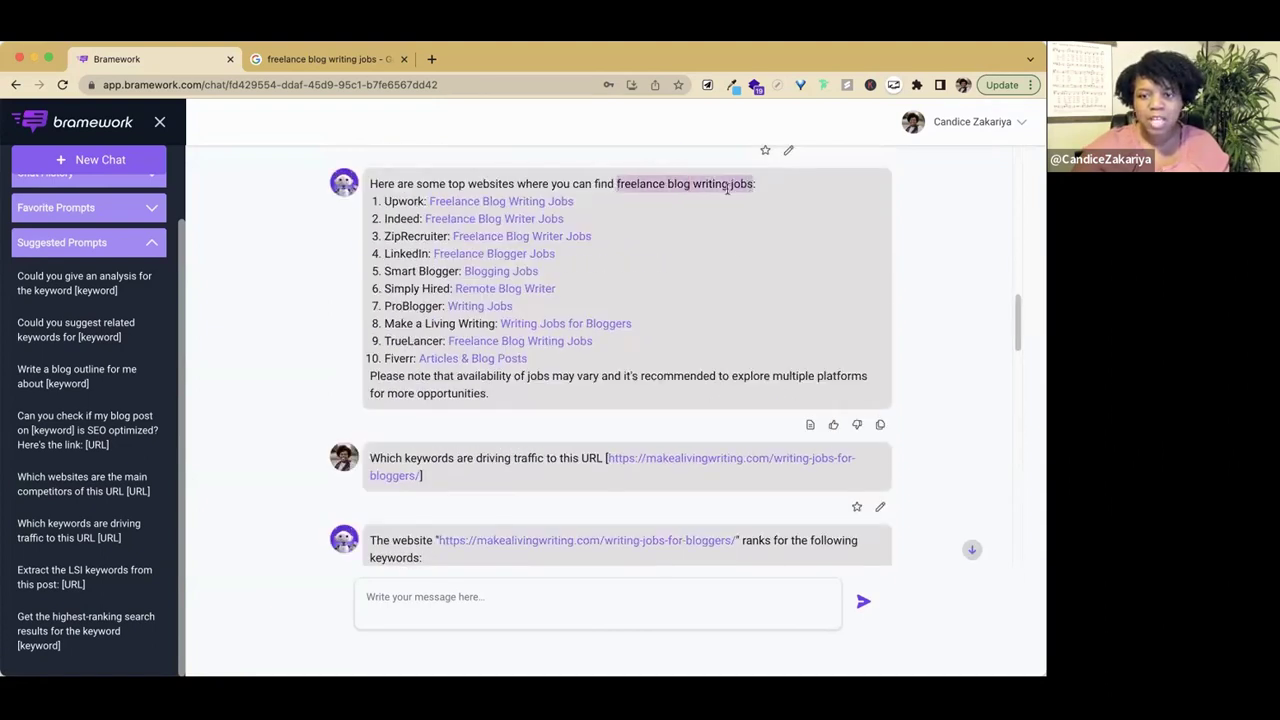
right_click(730, 188)
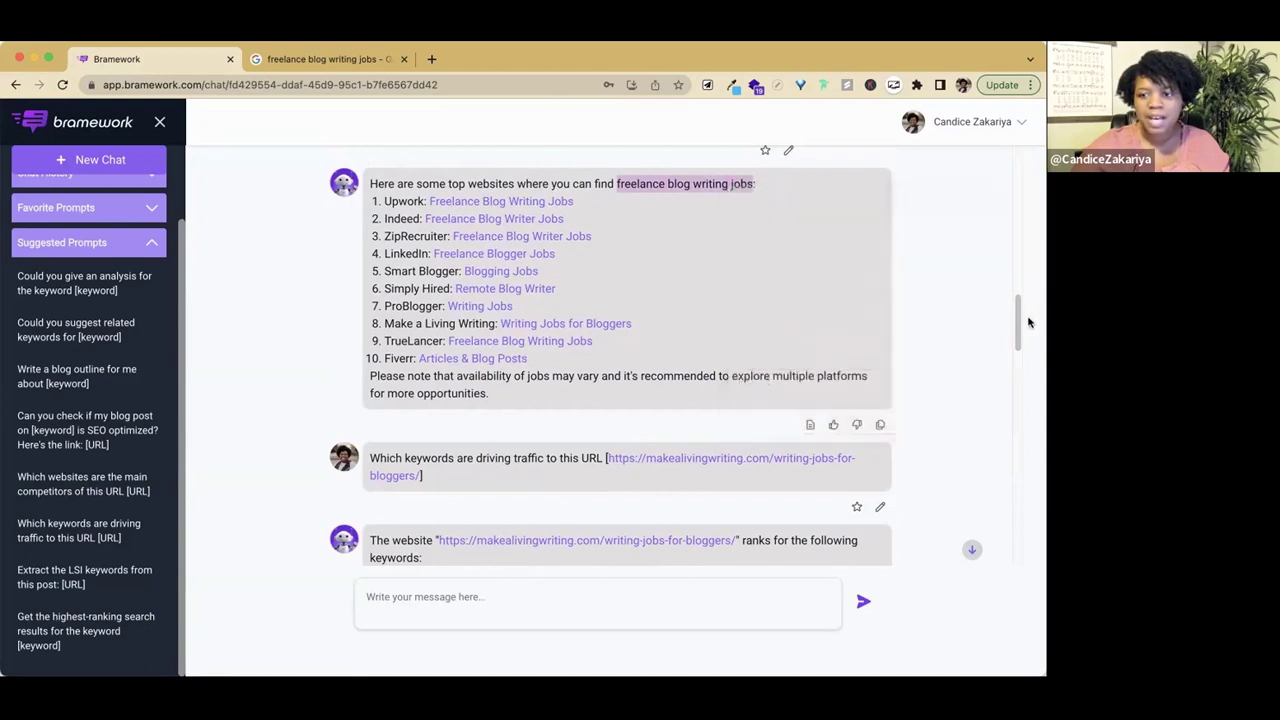
left_click_drag(1022, 318, 1035, 545)
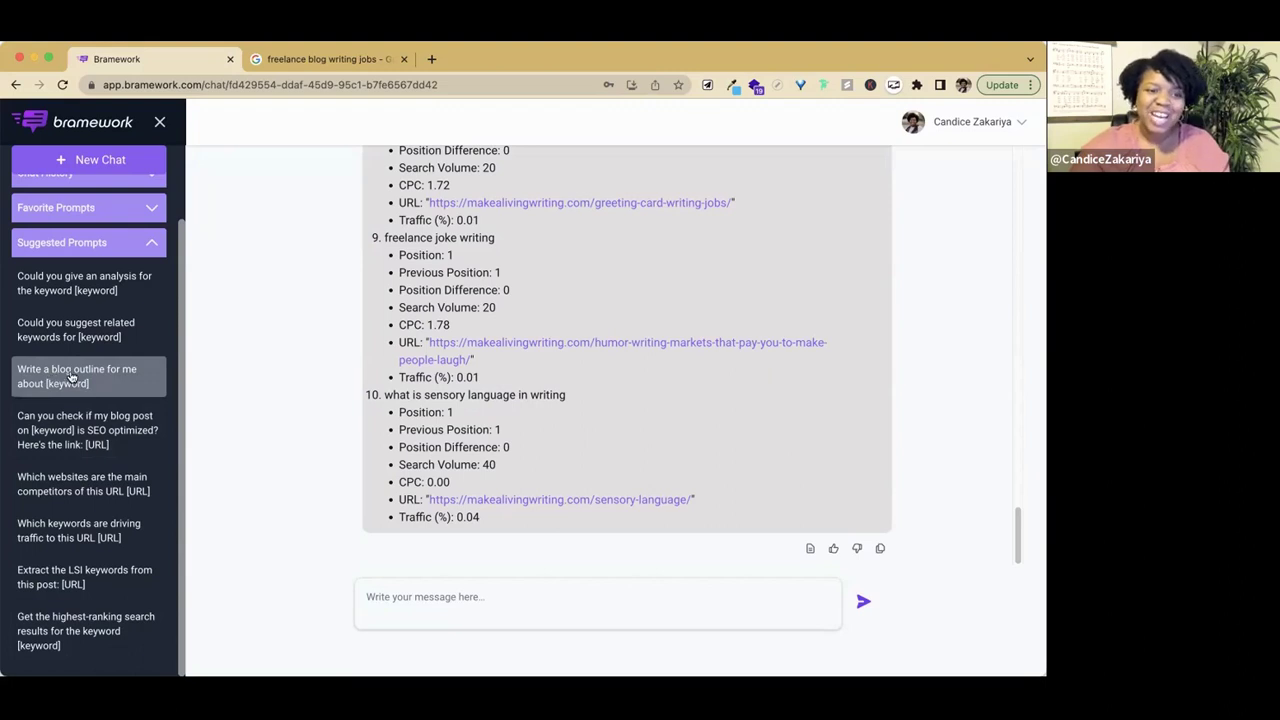
Send the blog-outline suggested prompt with 'freelance blog writing jobs' as the keyword
left_click(110, 373)
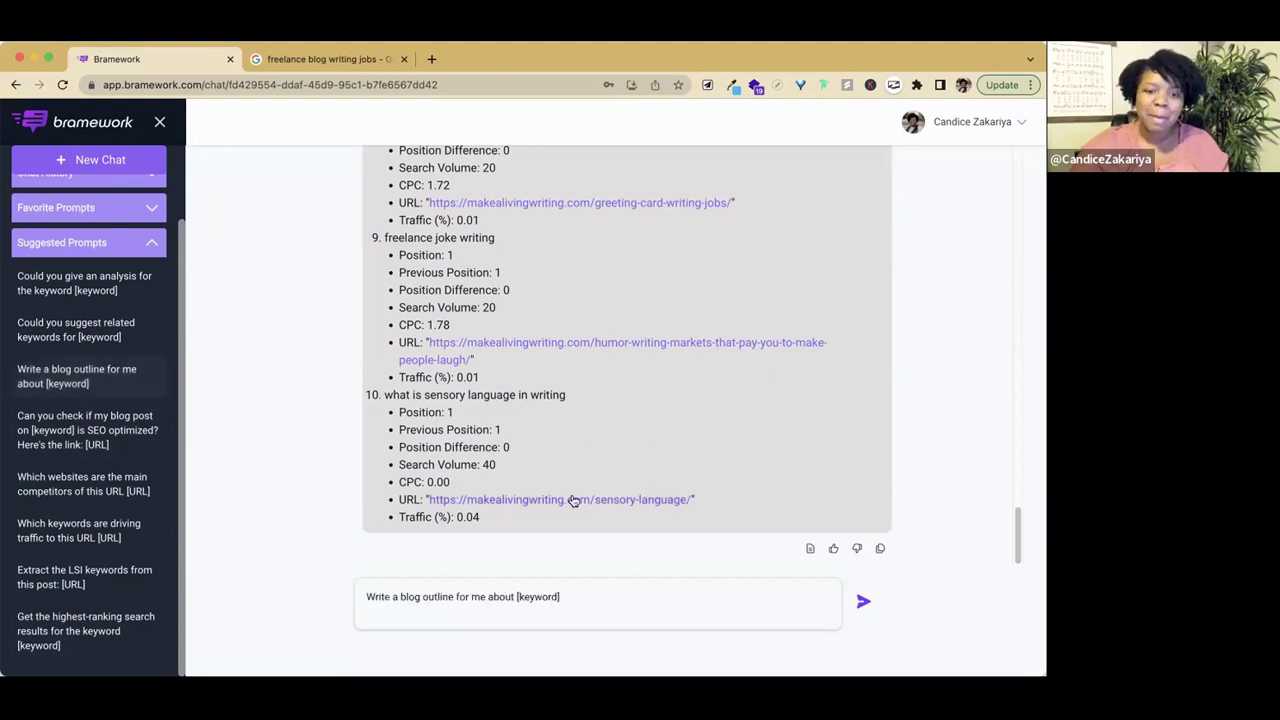
left_click(537, 597)
double_click(537, 597)
right_click(537, 597)
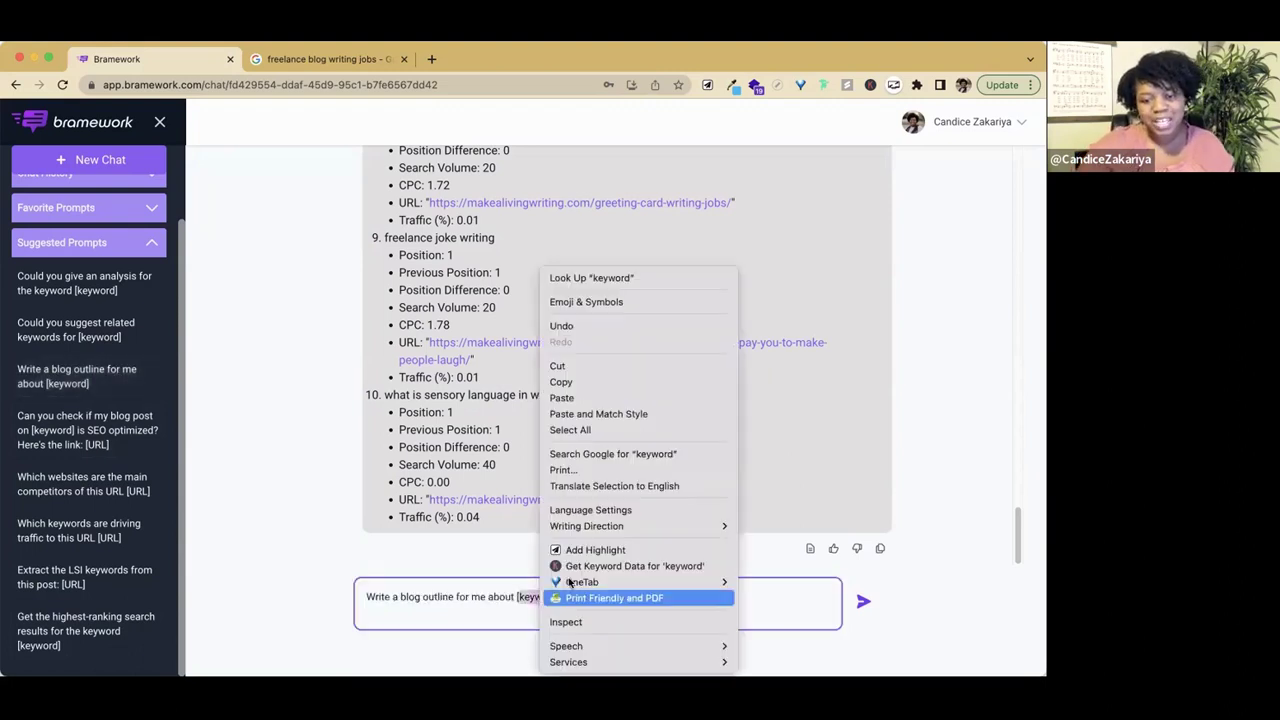
left_click(562, 398)
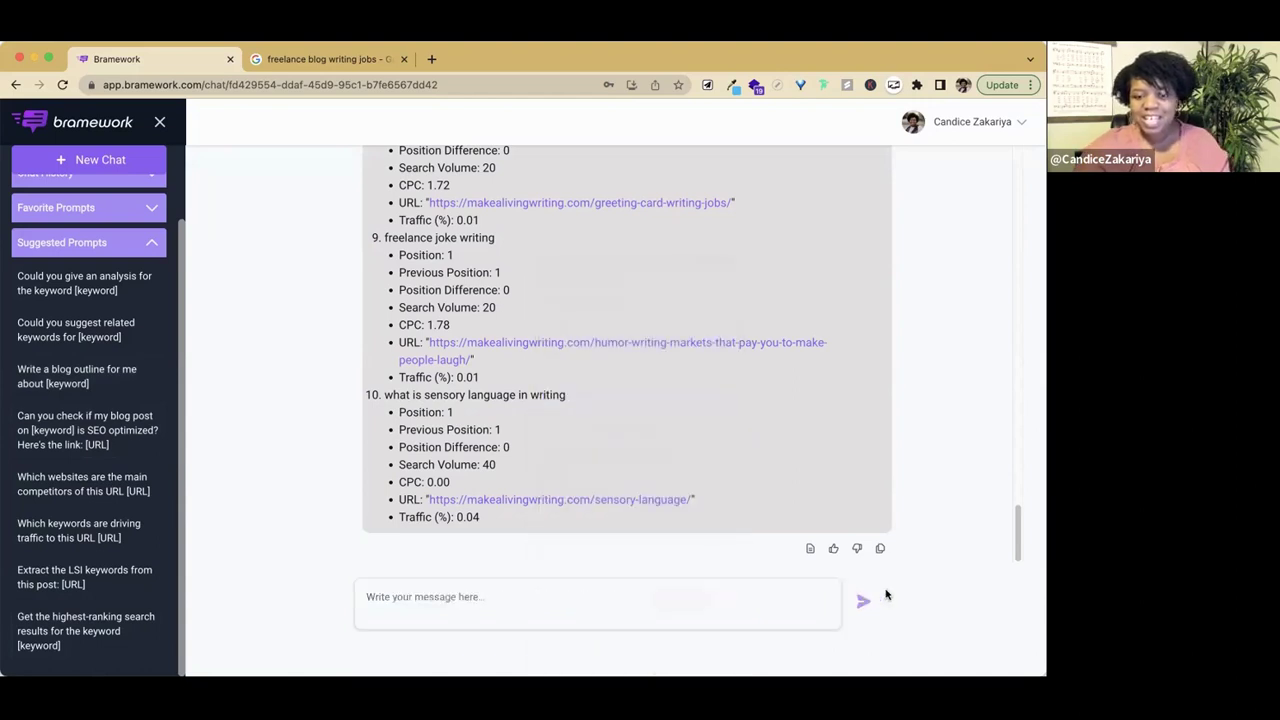
left_click(863, 601)
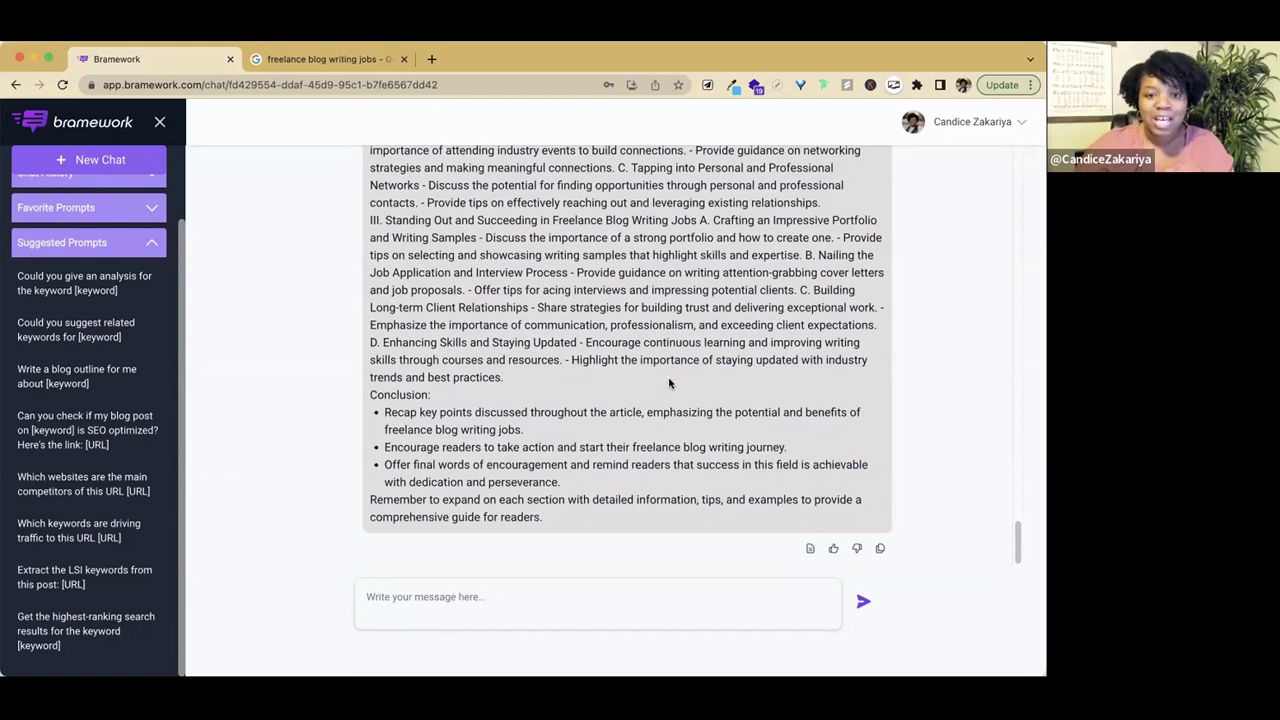
left_click_drag(1018, 540, 1016, 502)
scroll(1016, 500, "down", 2)
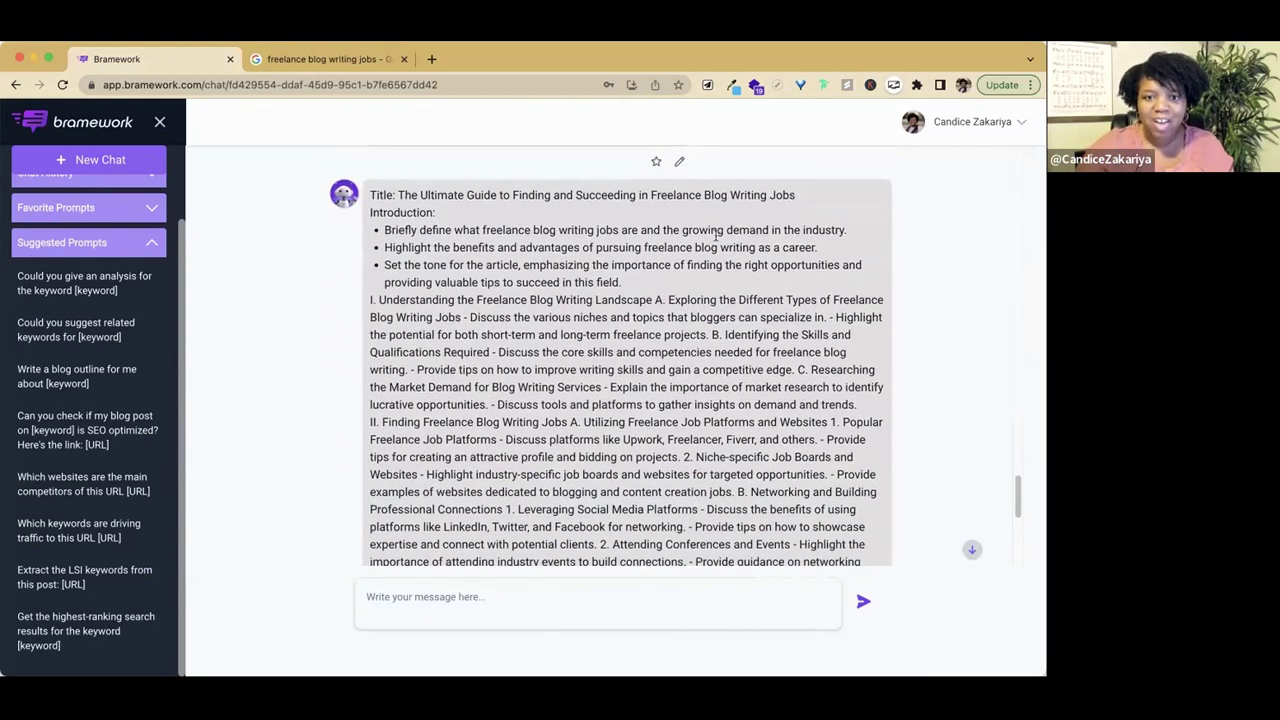
left_click_drag(369, 213, 704, 282)
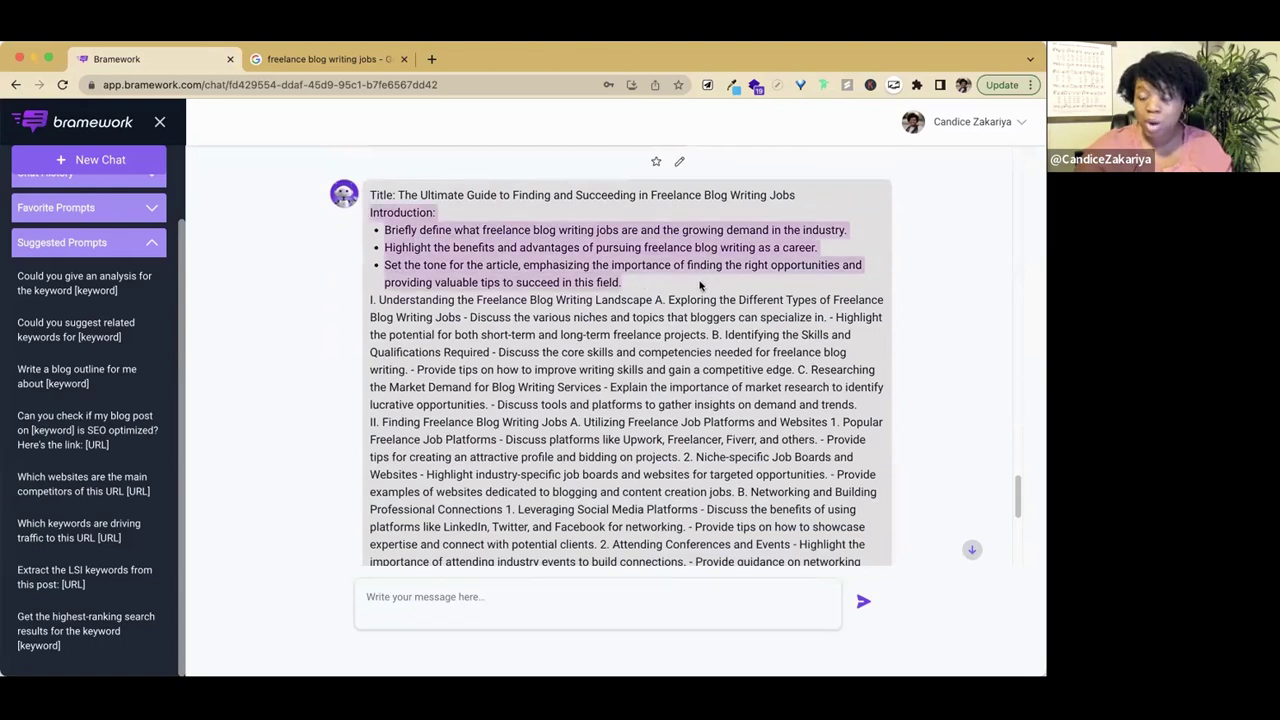
left_click(485, 352)
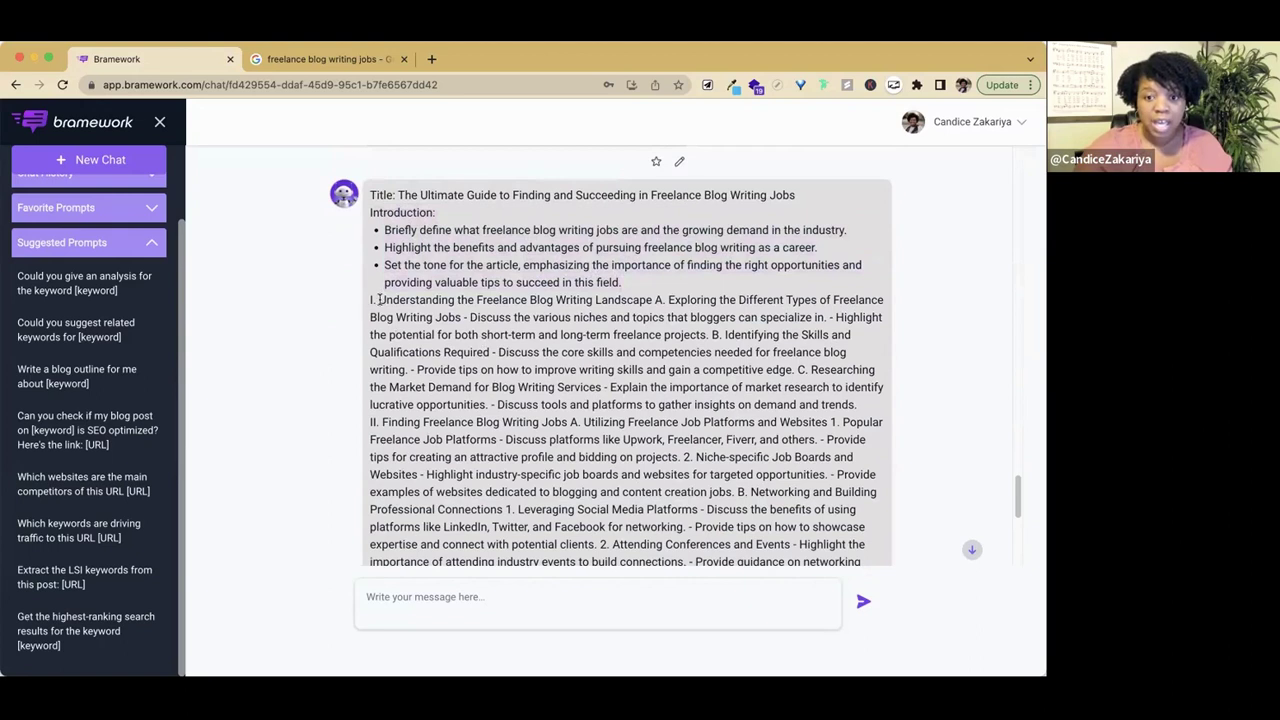
left_click_drag(369, 301, 836, 402)
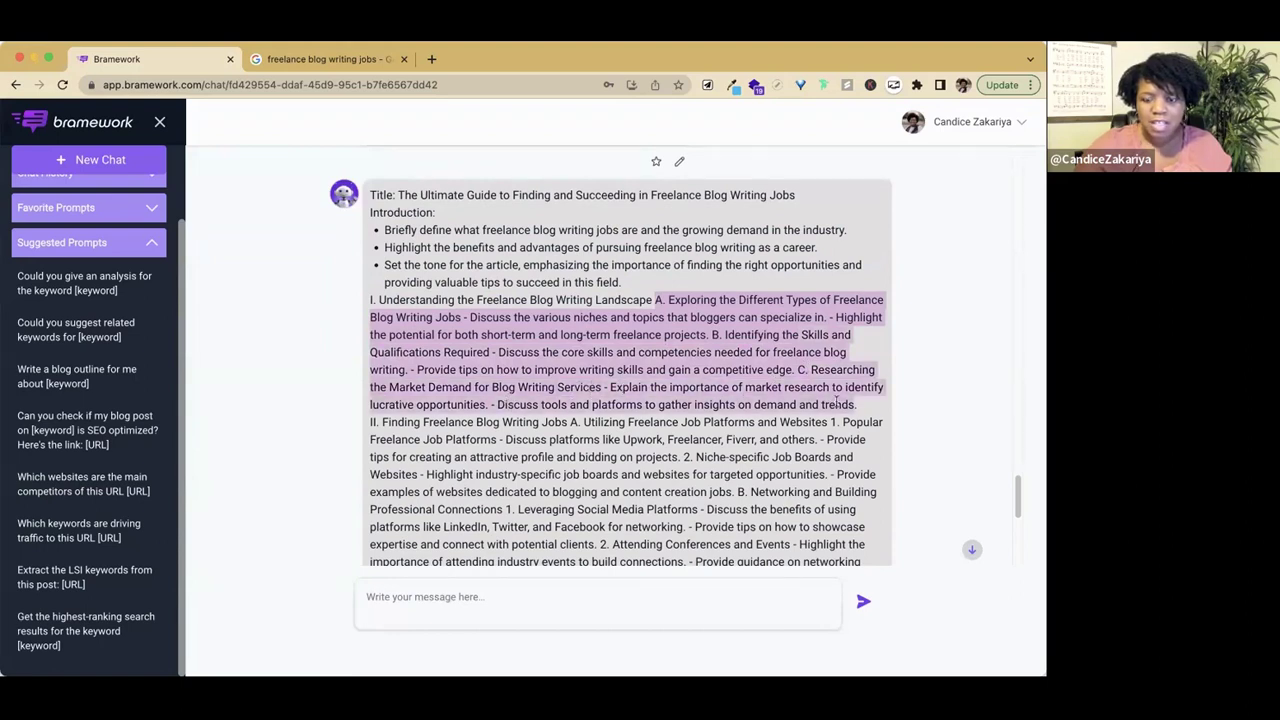
left_click(420, 436)
left_click_drag(370, 422, 826, 478)
scroll(600, 490, "down", 2)
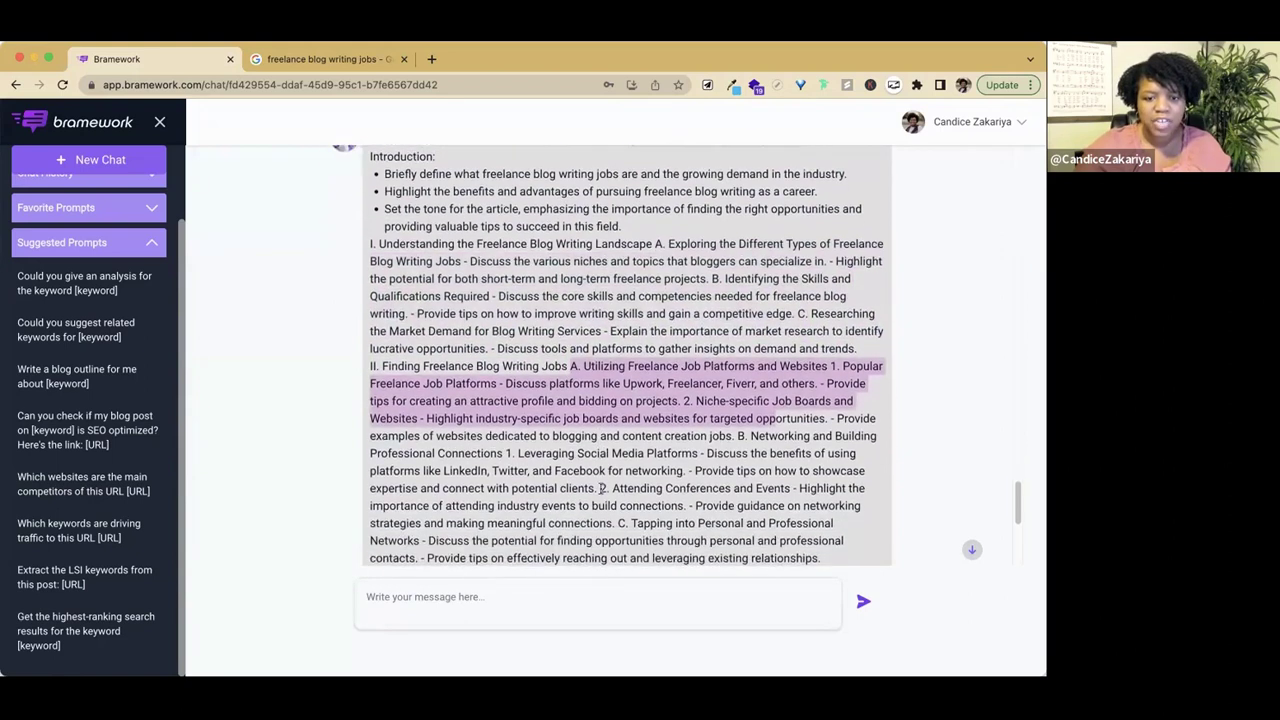
scroll(600, 488, "down", 5)
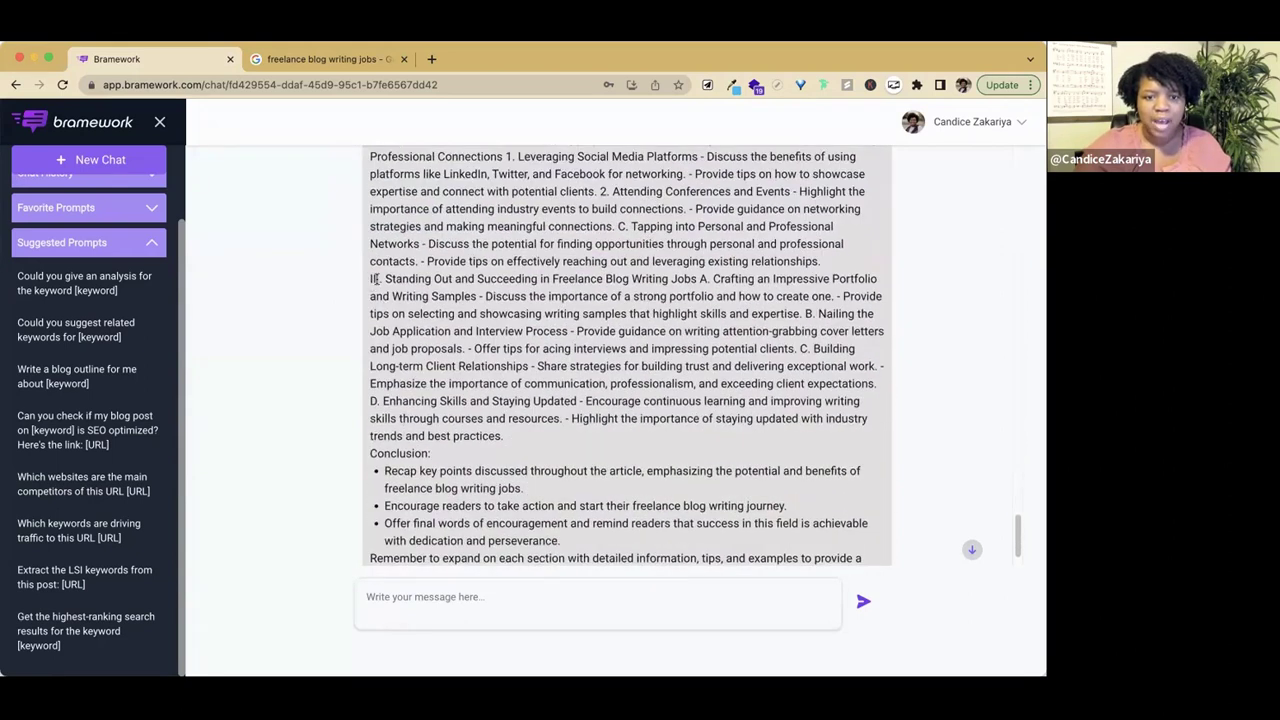
left_click_drag(372, 279, 695, 279)
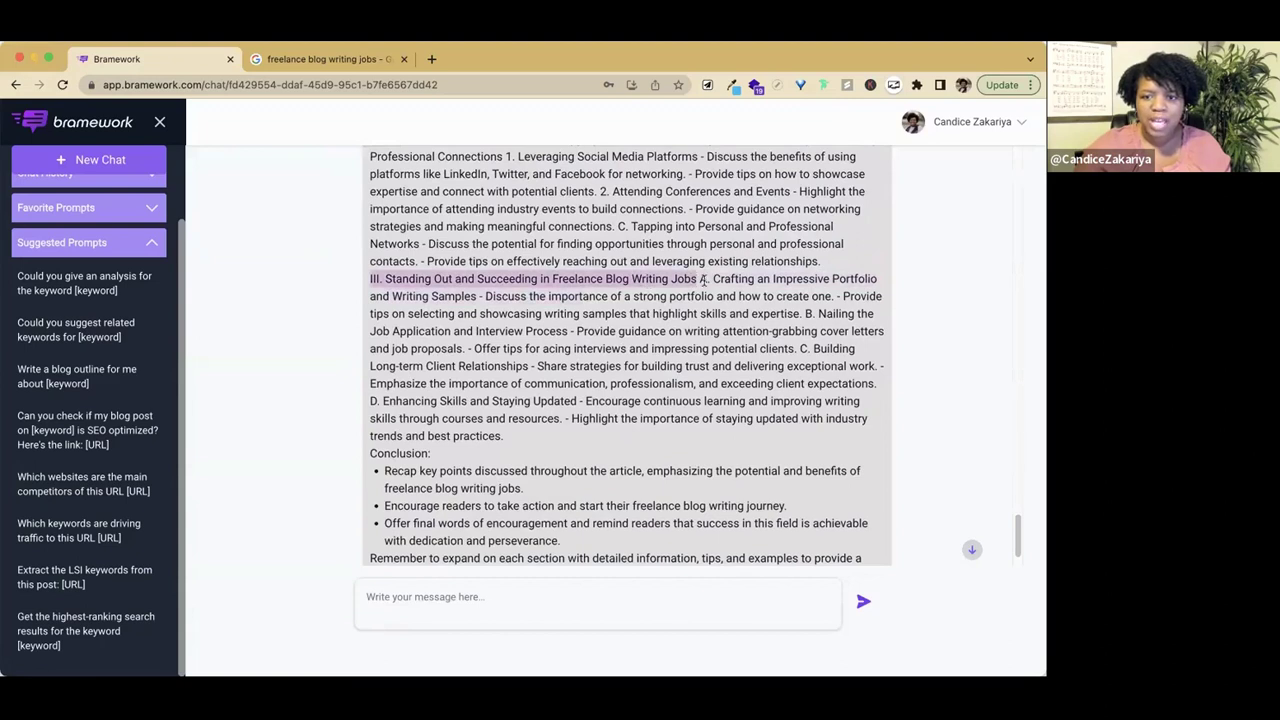
scroll(688, 470, "down", 2)
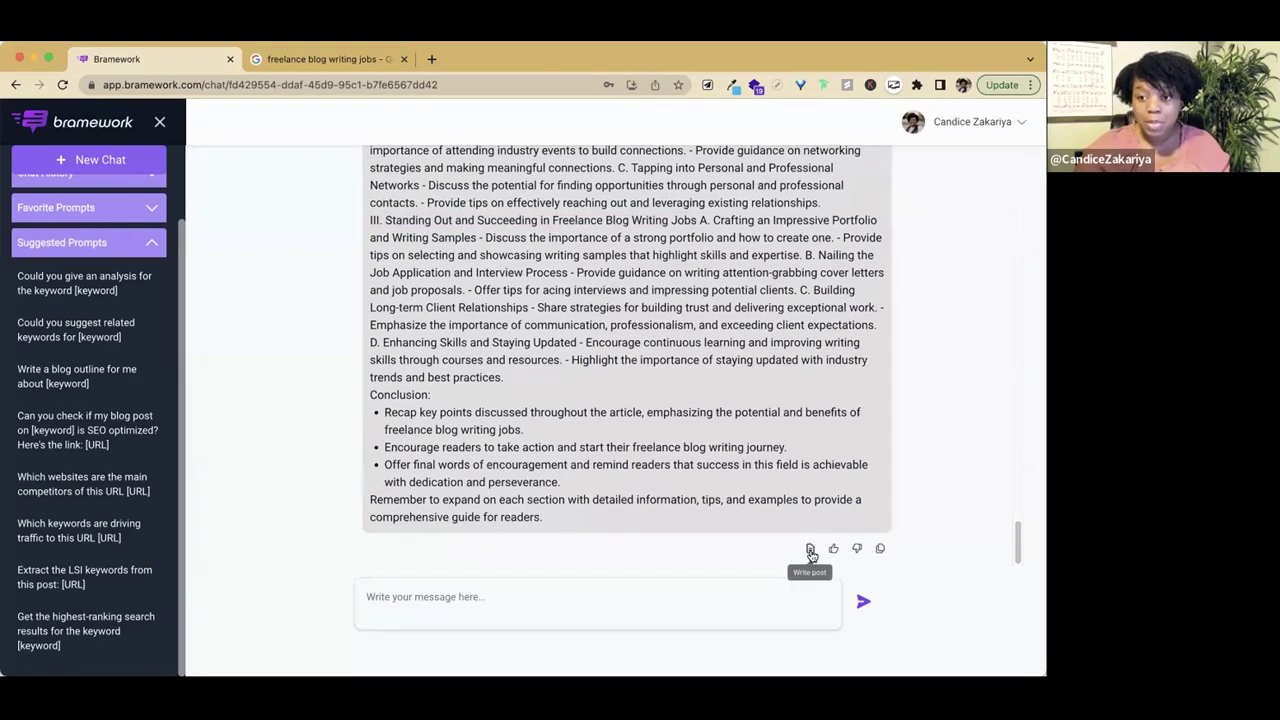
Create a post from Nova's outline with the topic 'freelance blog writing jobs'
left_click(810, 550)
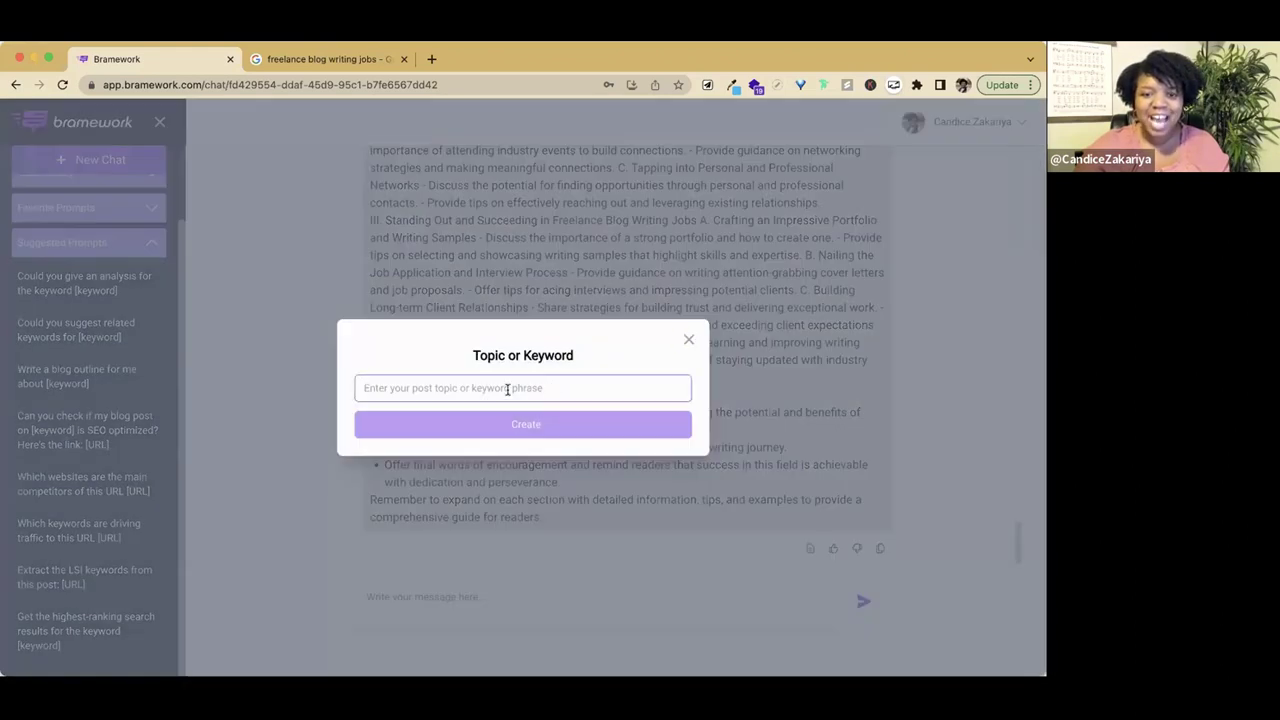
right_click(508, 389)
left_click(605, 498)
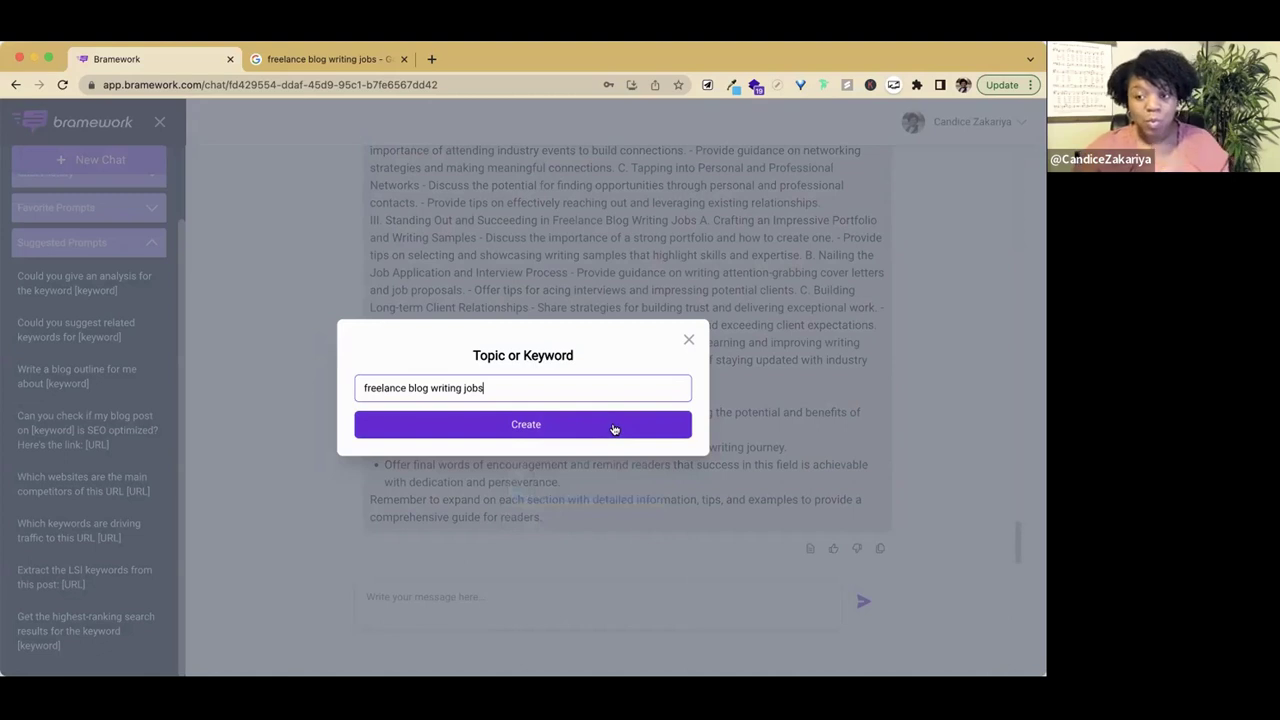
left_click(614, 428)
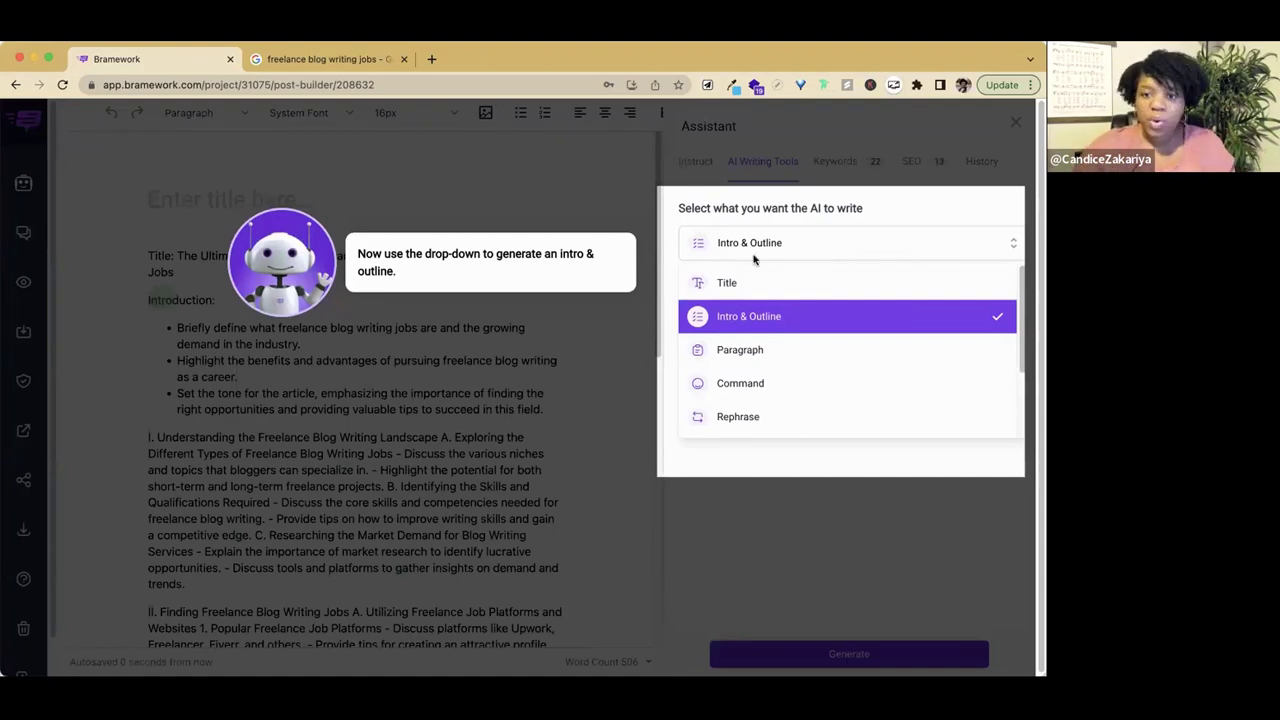
Dismiss the tour tip and toggle the Assistant panel until its Intro & Outline writing tools show
left_click(800, 232)
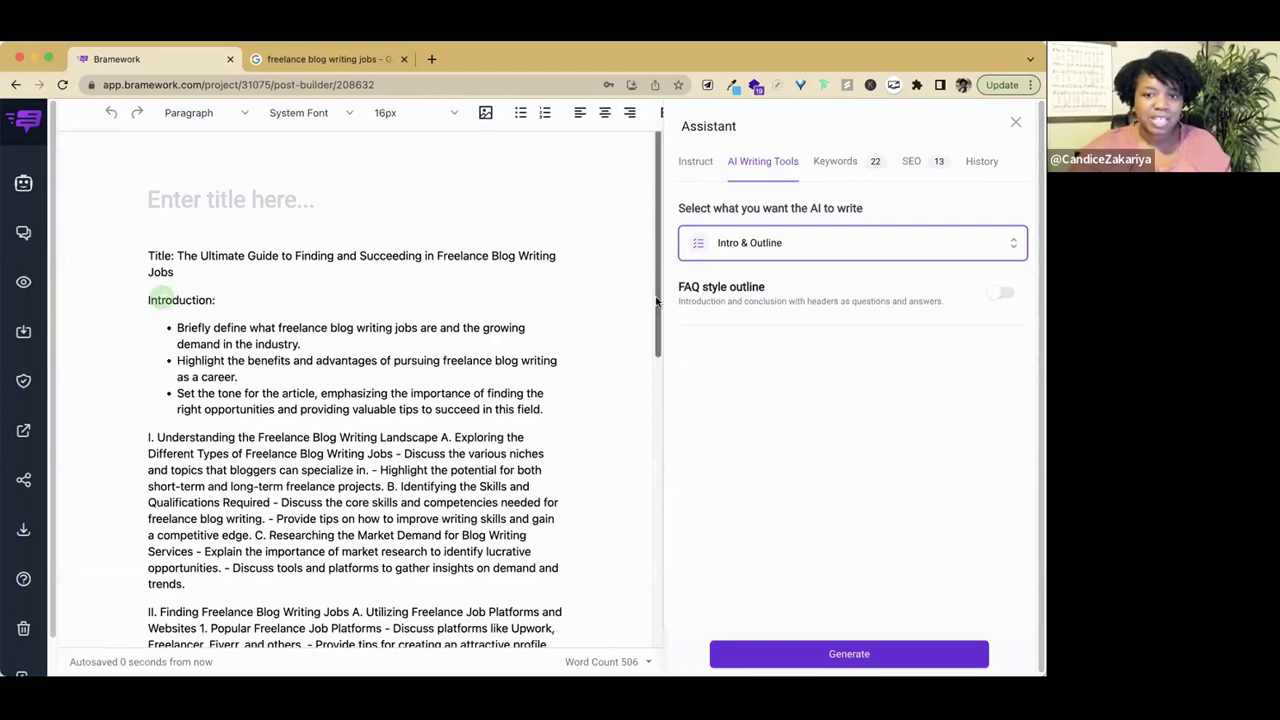
mouse_move(658, 308)
left_mouse_down()
mouse_move(646, 569)
mouse_move(655, 313)
left_mouse_up()
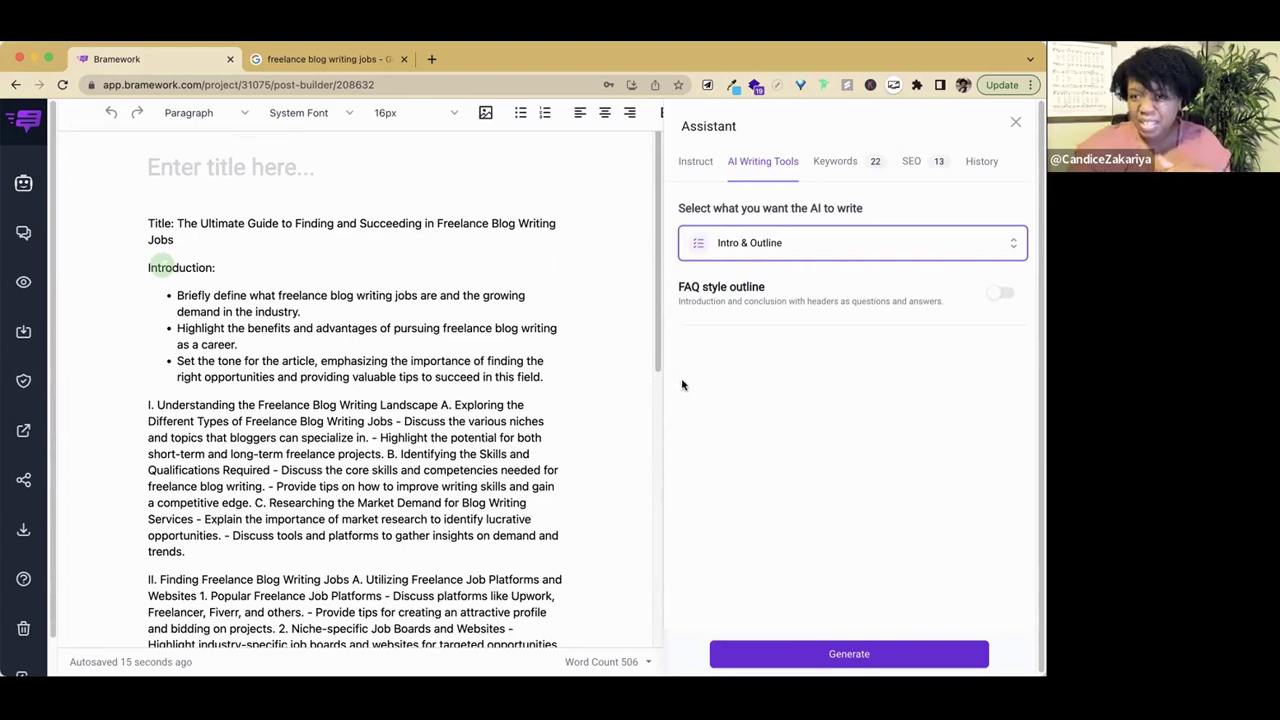
left_click(800, 249)
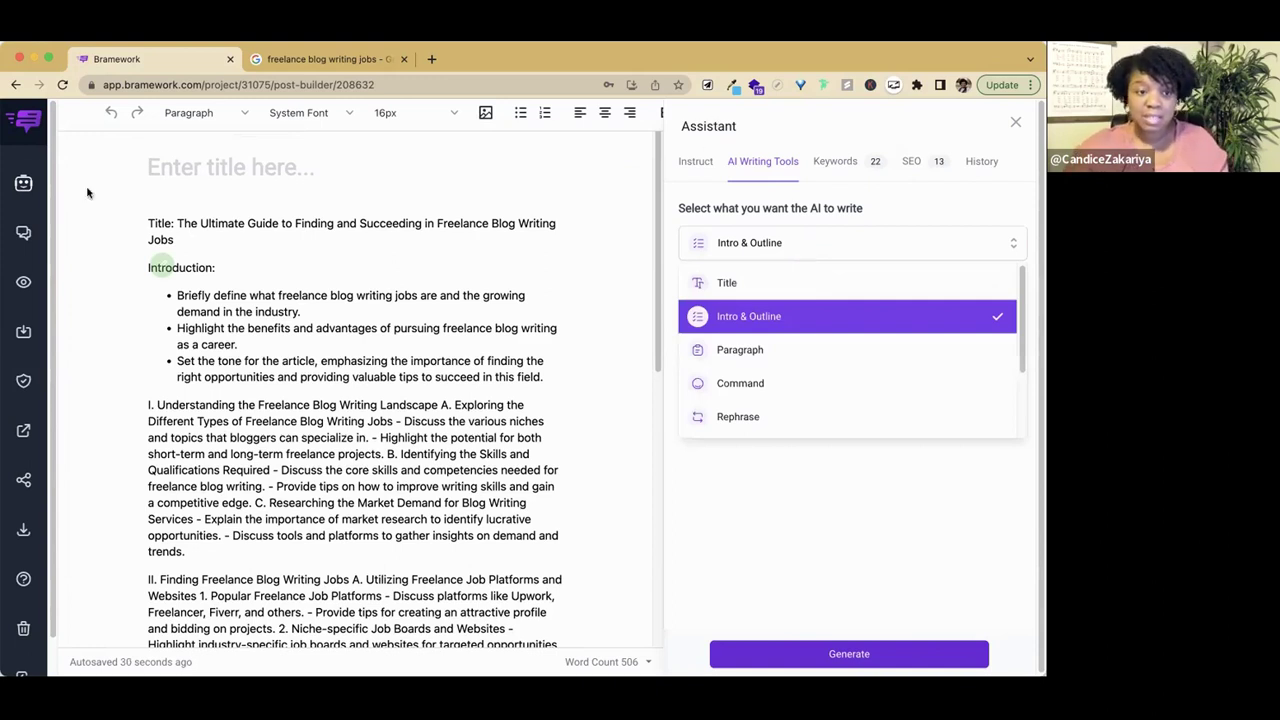
left_click(23, 183)
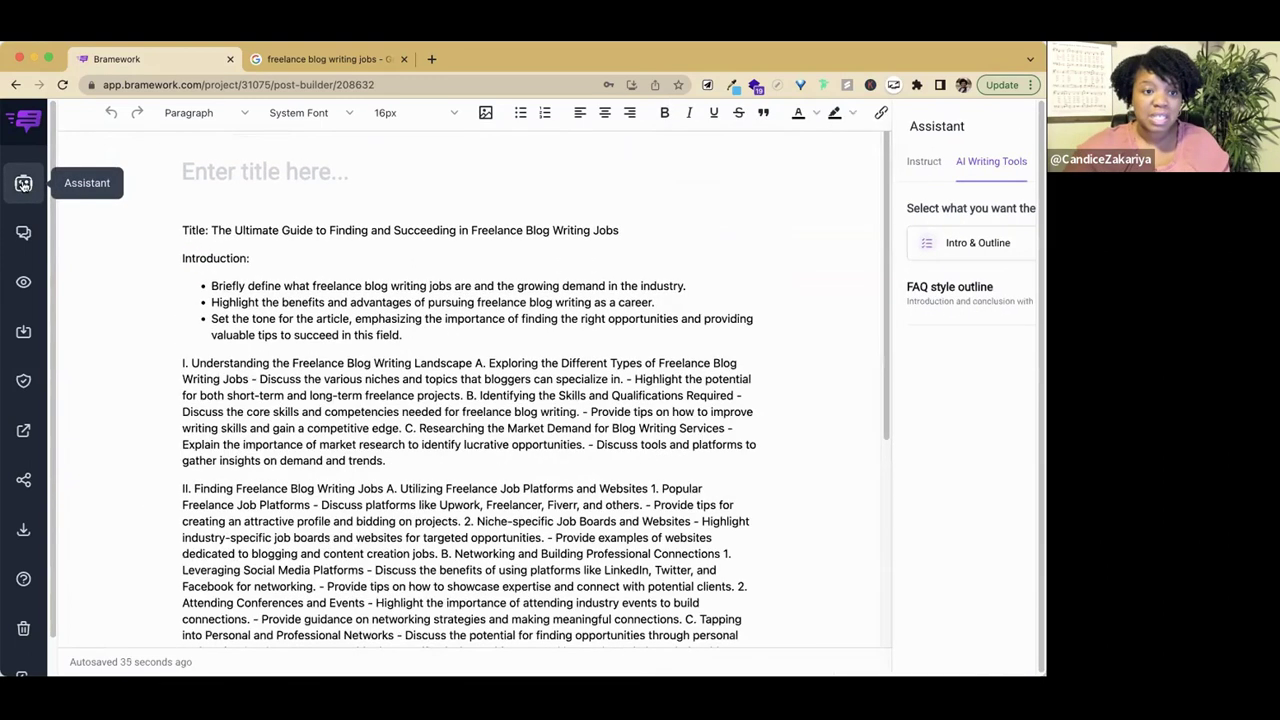
left_click(23, 183)
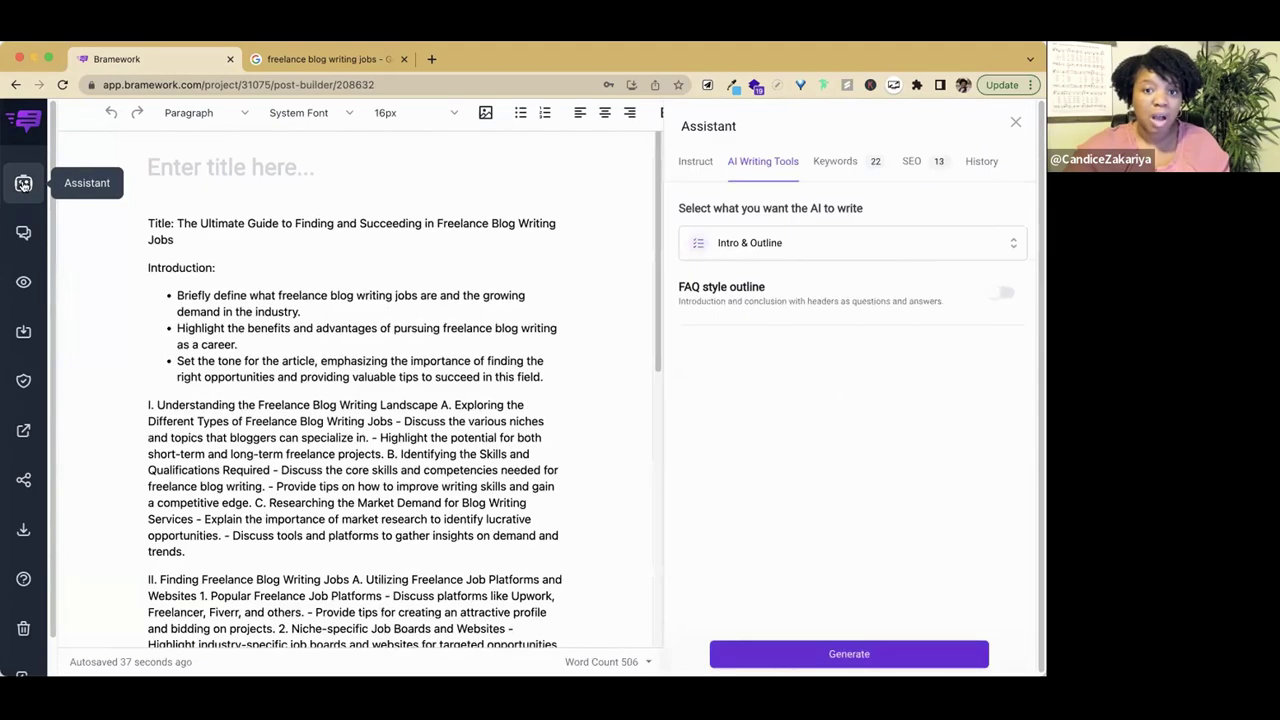
left_click(23, 183)
left_click(23, 183)
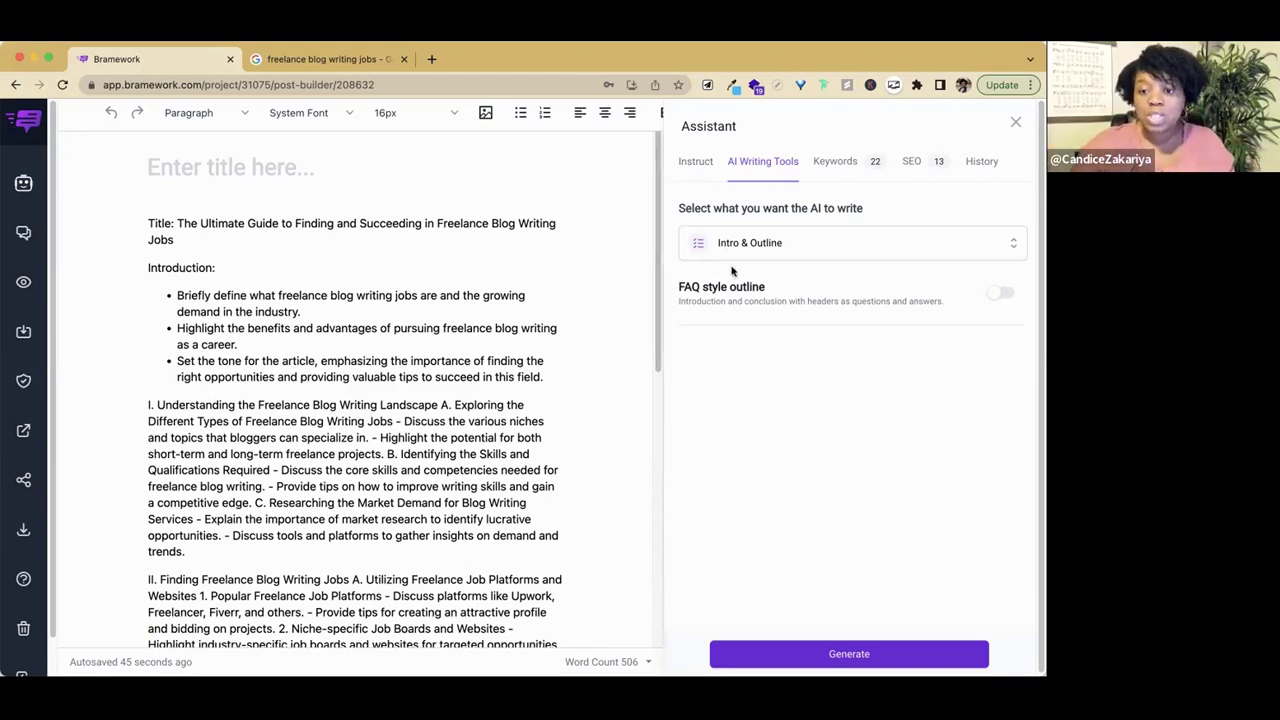
Generate AI titles and insert 'Unleash Your Creativity and Earn Big Bucks…' as the post title
left_click(899, 253)
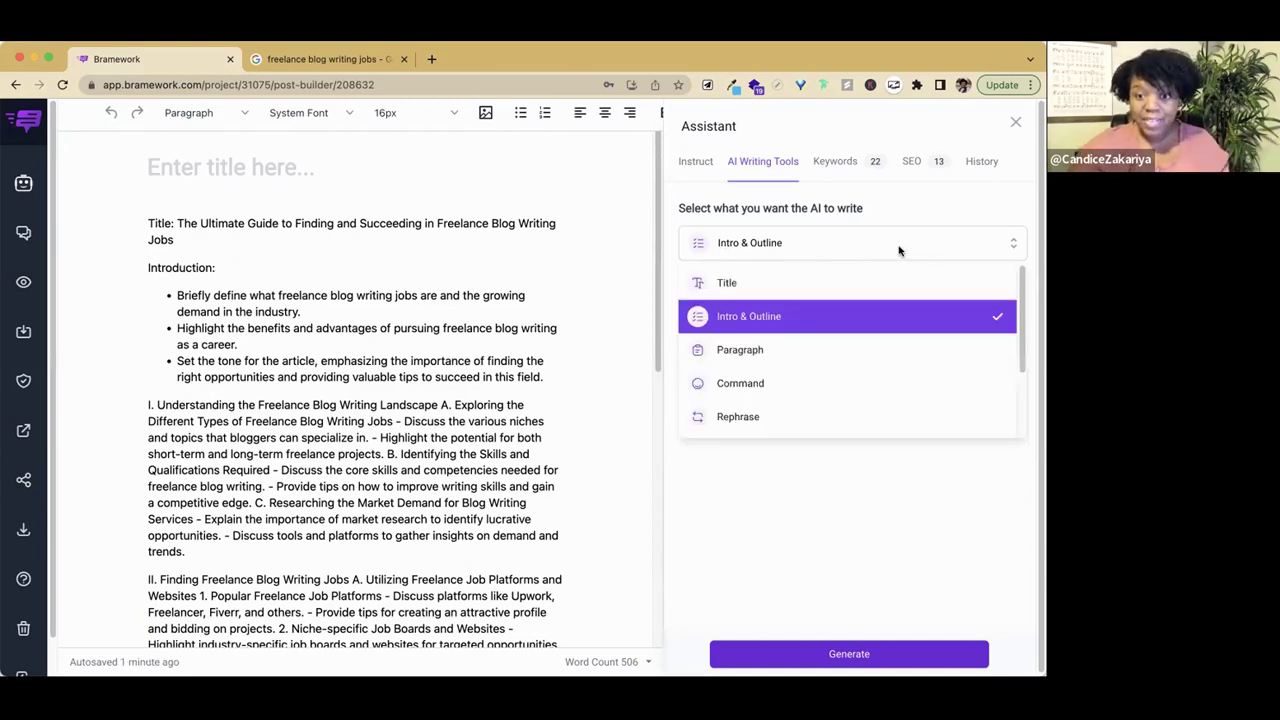
left_click(740, 287)
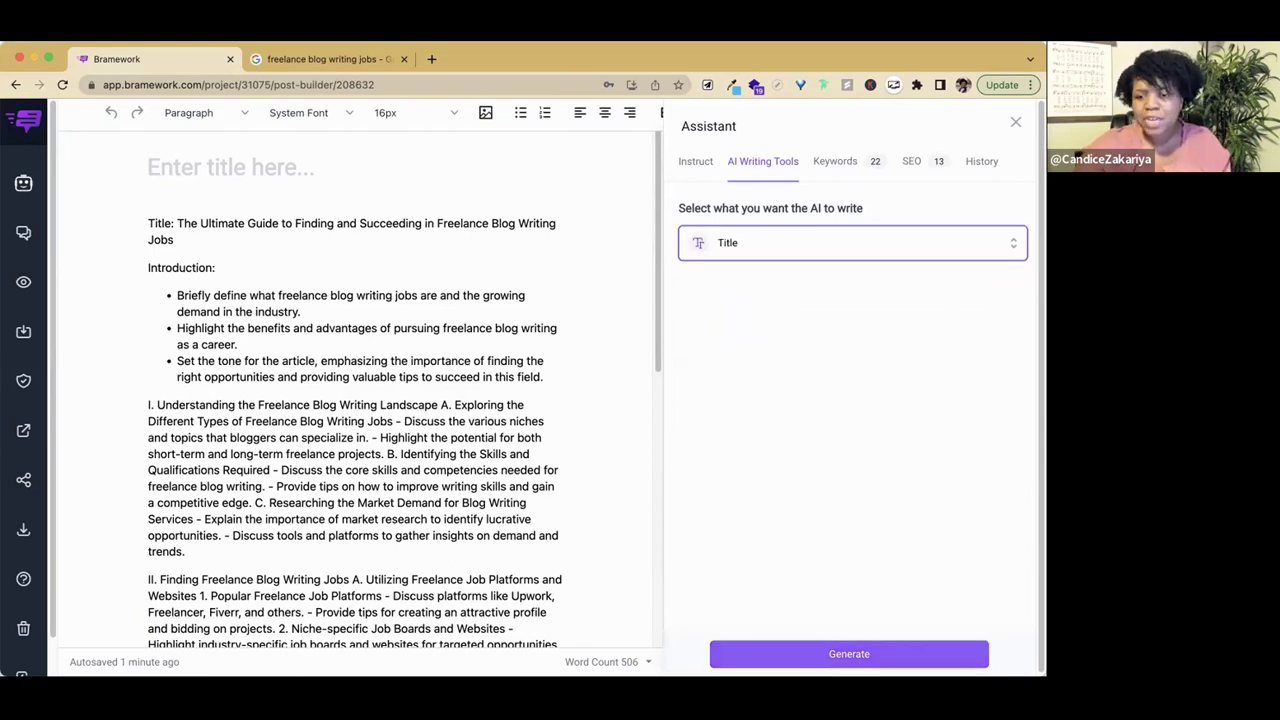
left_click(886, 654)
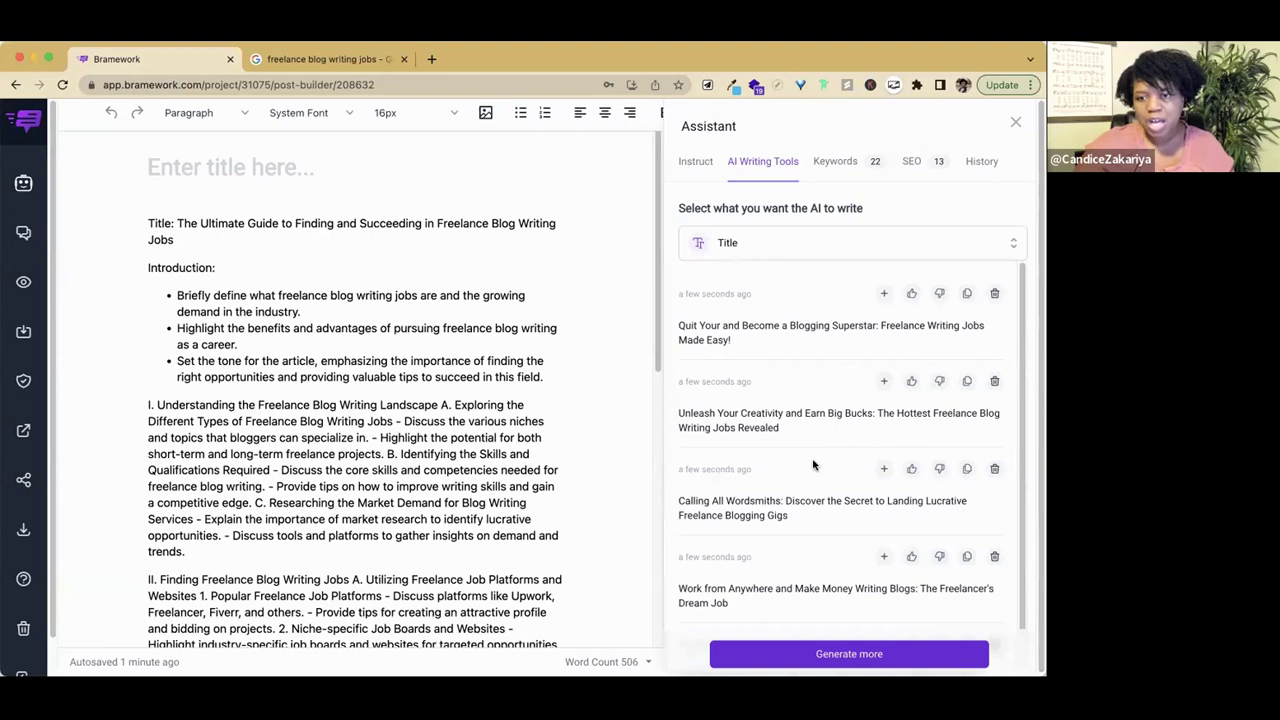
scroll(900, 398, "down", 1)
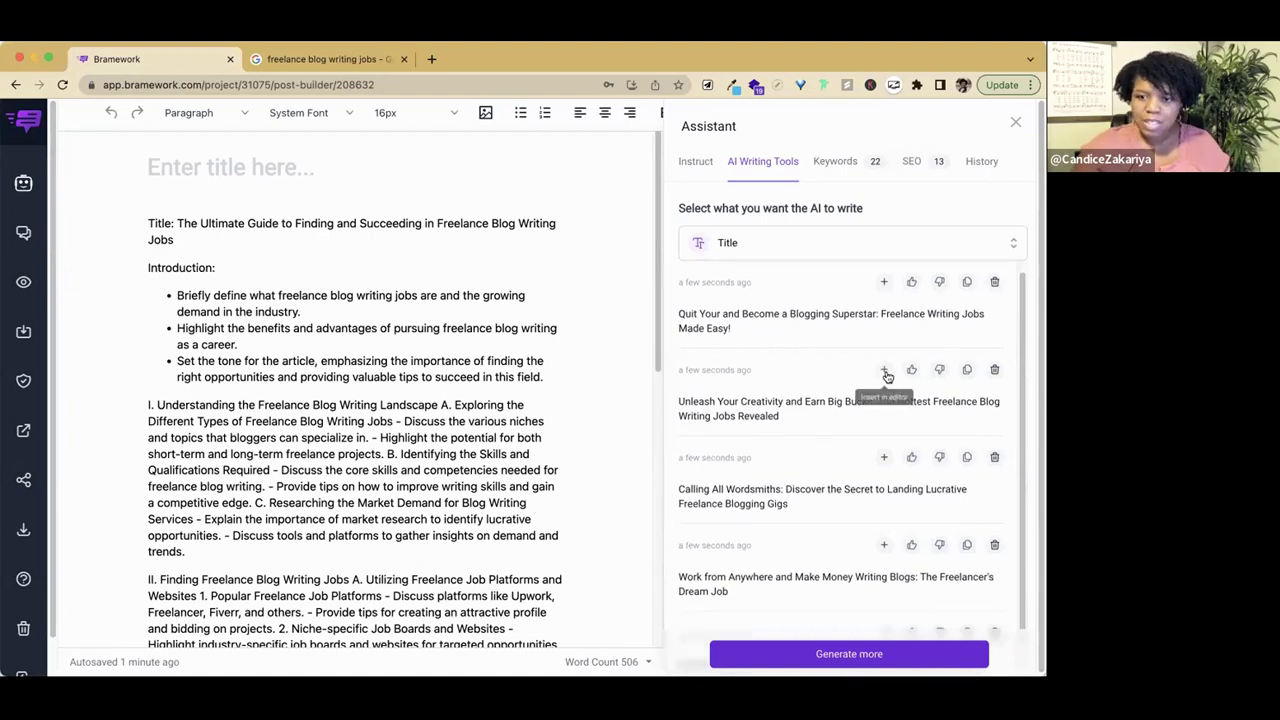
left_click(884, 371)
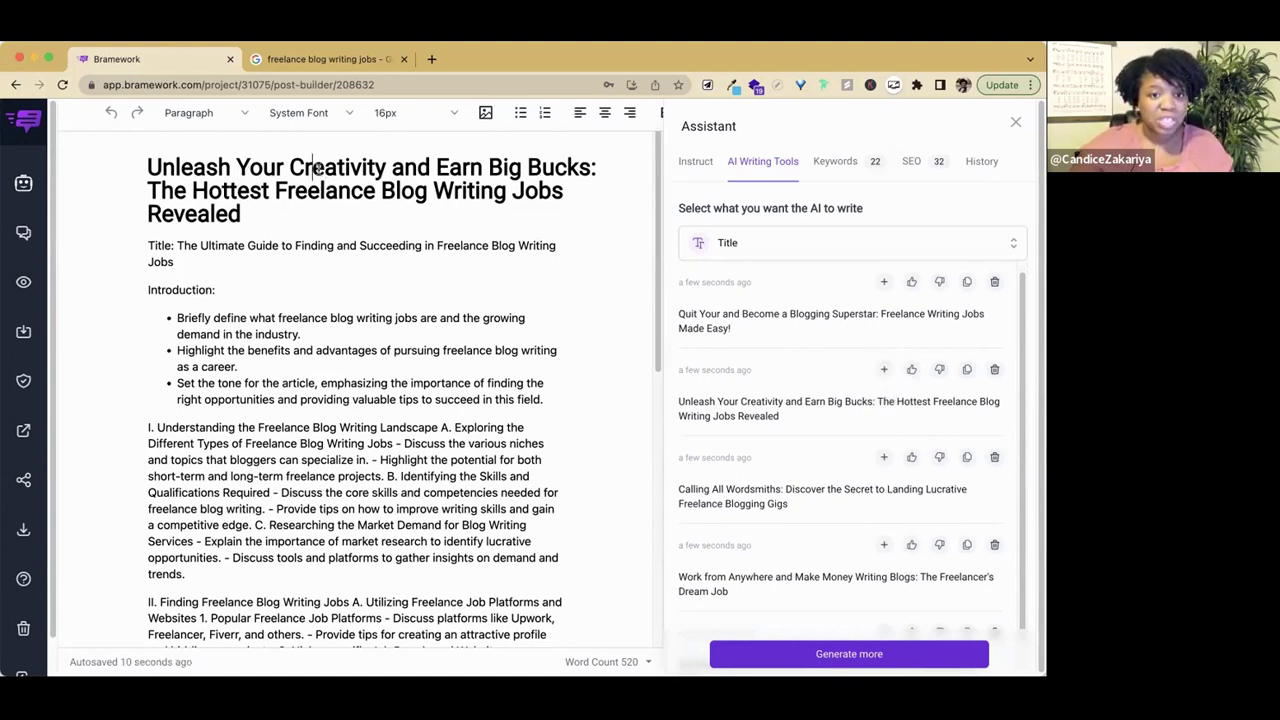
double_click(352, 170)
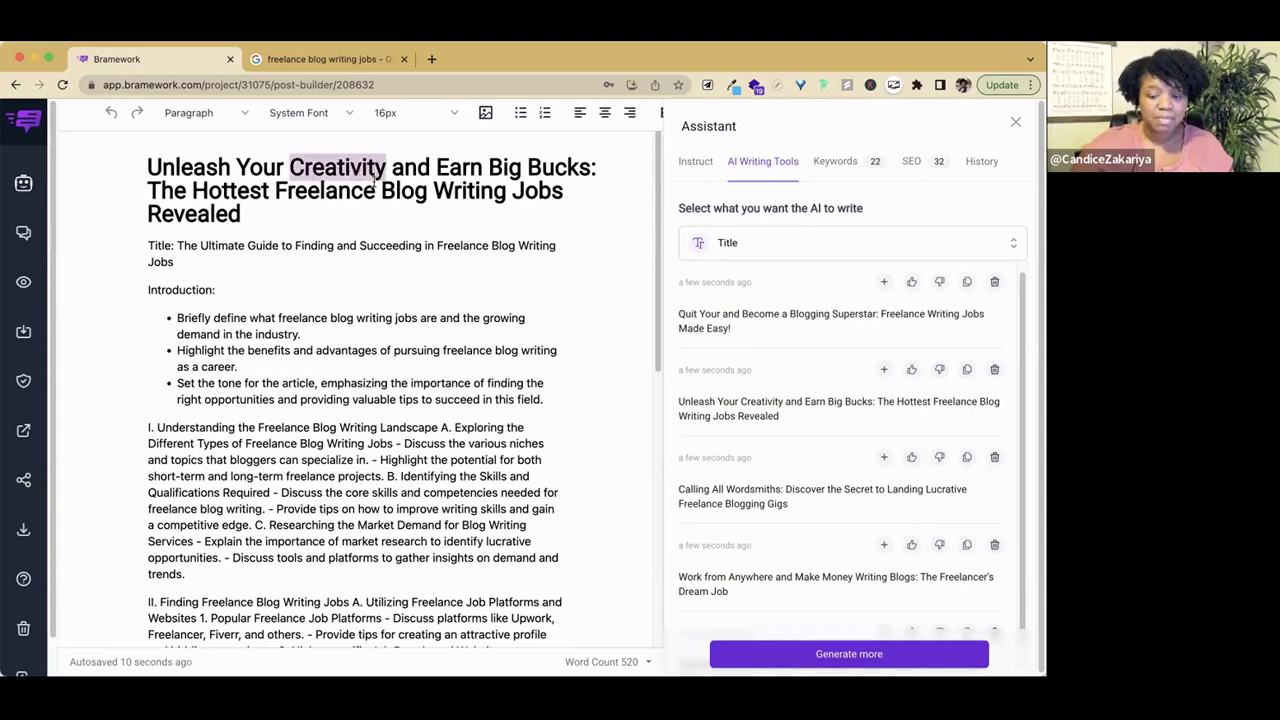
key("BackSpace")
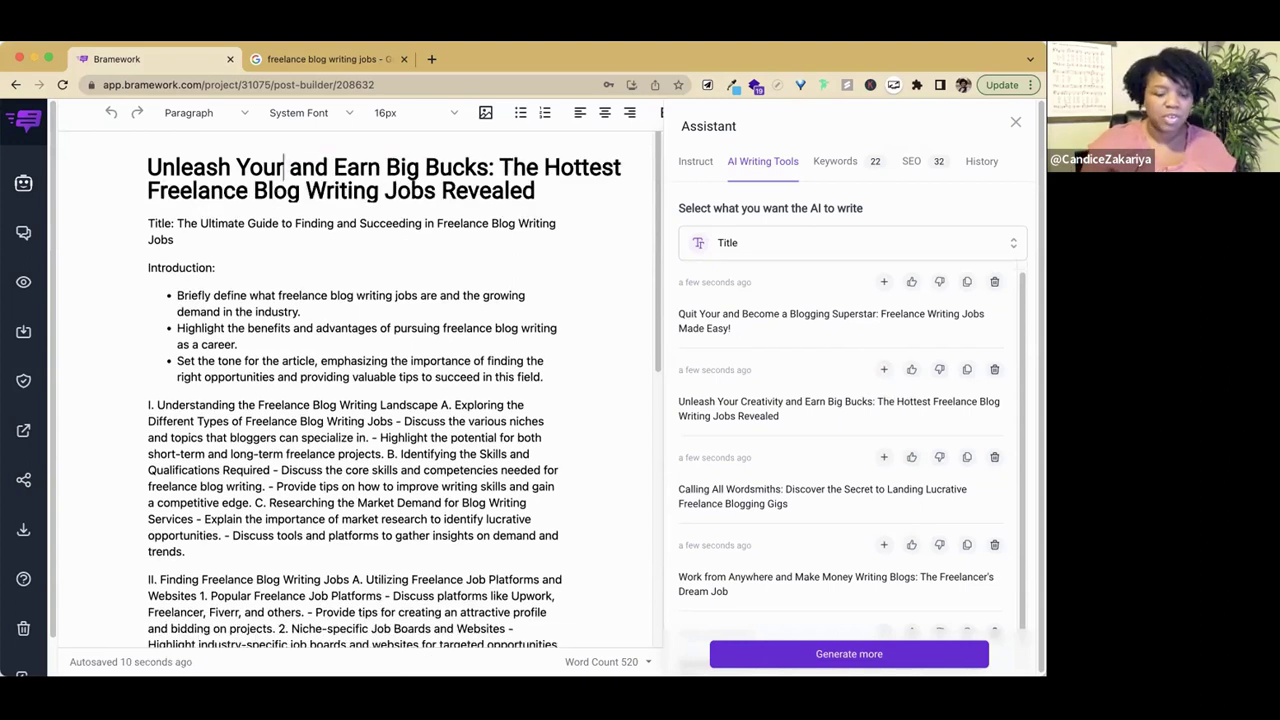
key("super+z")
Delete the old 'Title: …' line and the empty line beneath the new heading
left_click(400, 290)
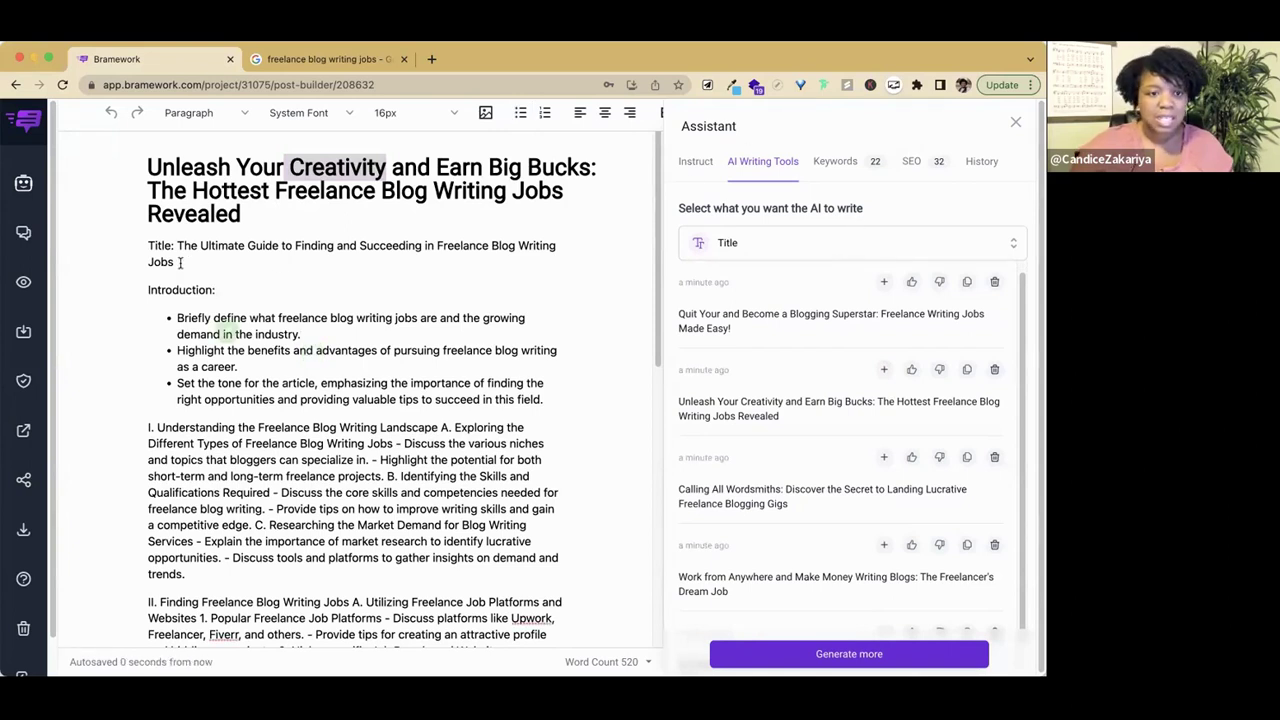
left_click_drag(180, 262, 150, 246)
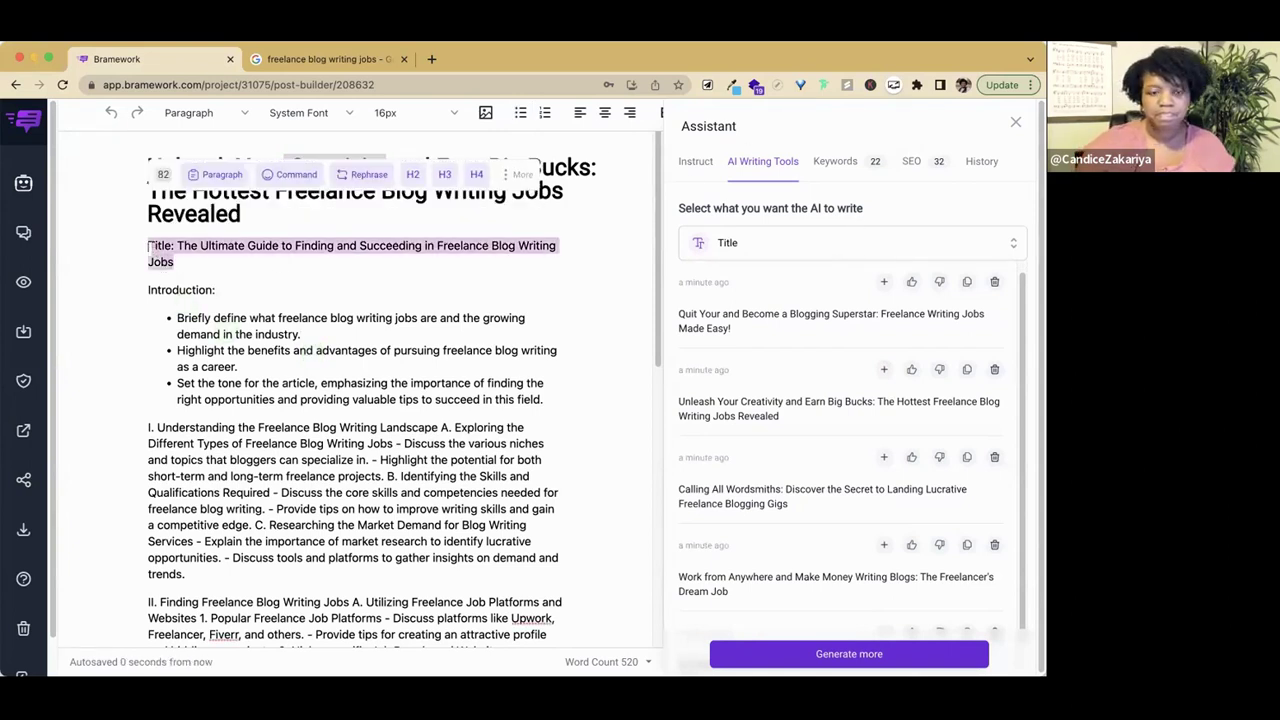
key("BackSpace")
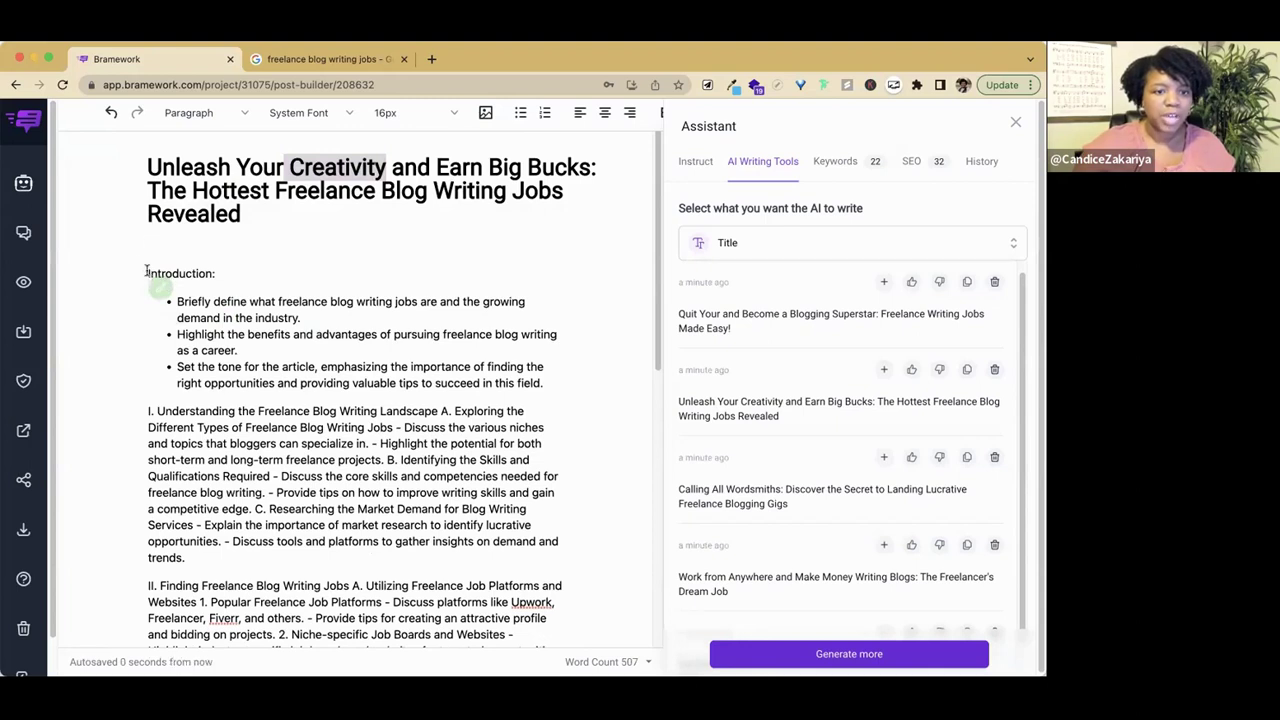
key("Delete")
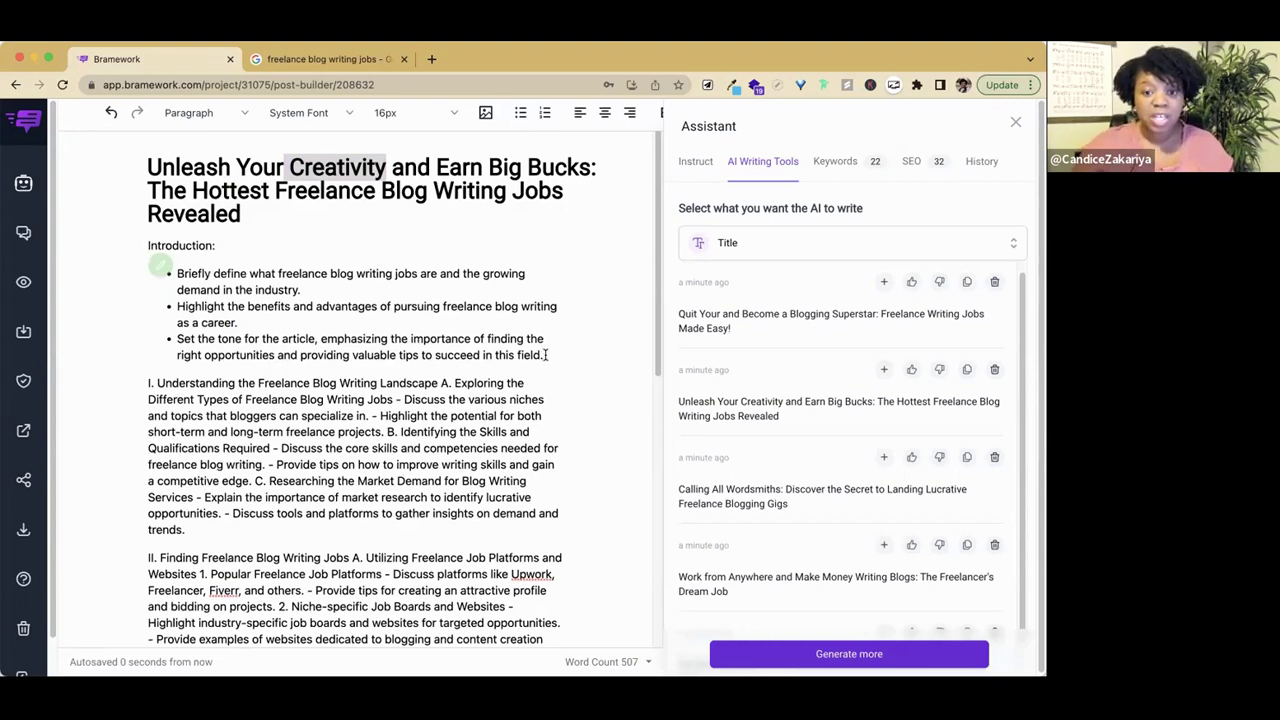
left_click_drag(544, 356, 149, 245)
left_click(302, 330)
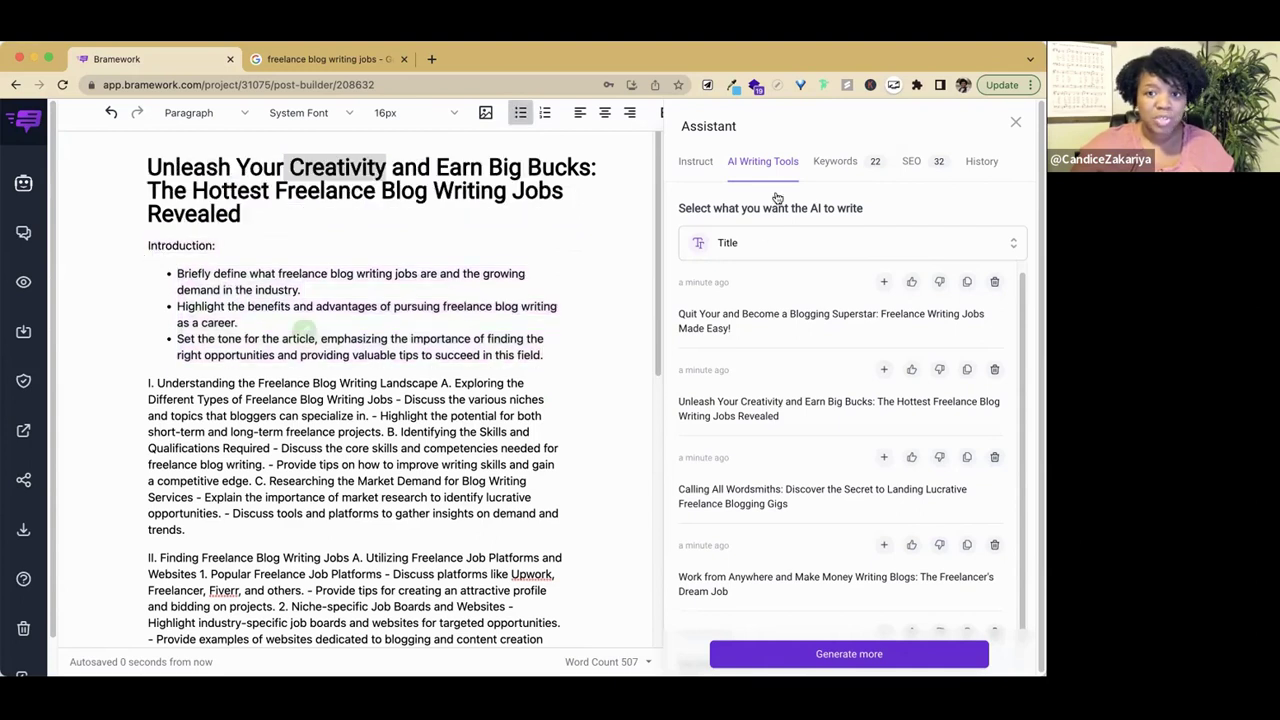
Set the AI writing output length to short
left_click(696, 159)
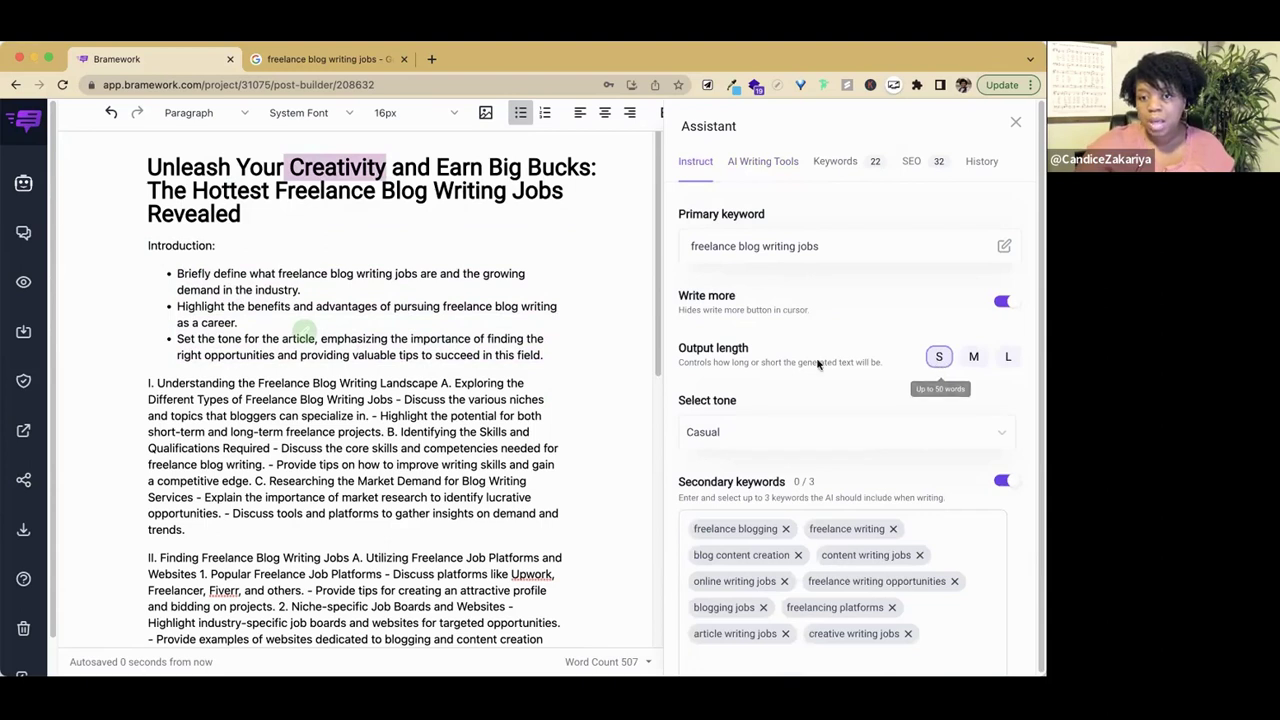
left_click(975, 357)
left_click(1008, 357)
left_click(939, 357)
Have the AI write a paragraph from the first intro bullet, then delete that bullet
left_click_drag(177, 273, 312, 289)
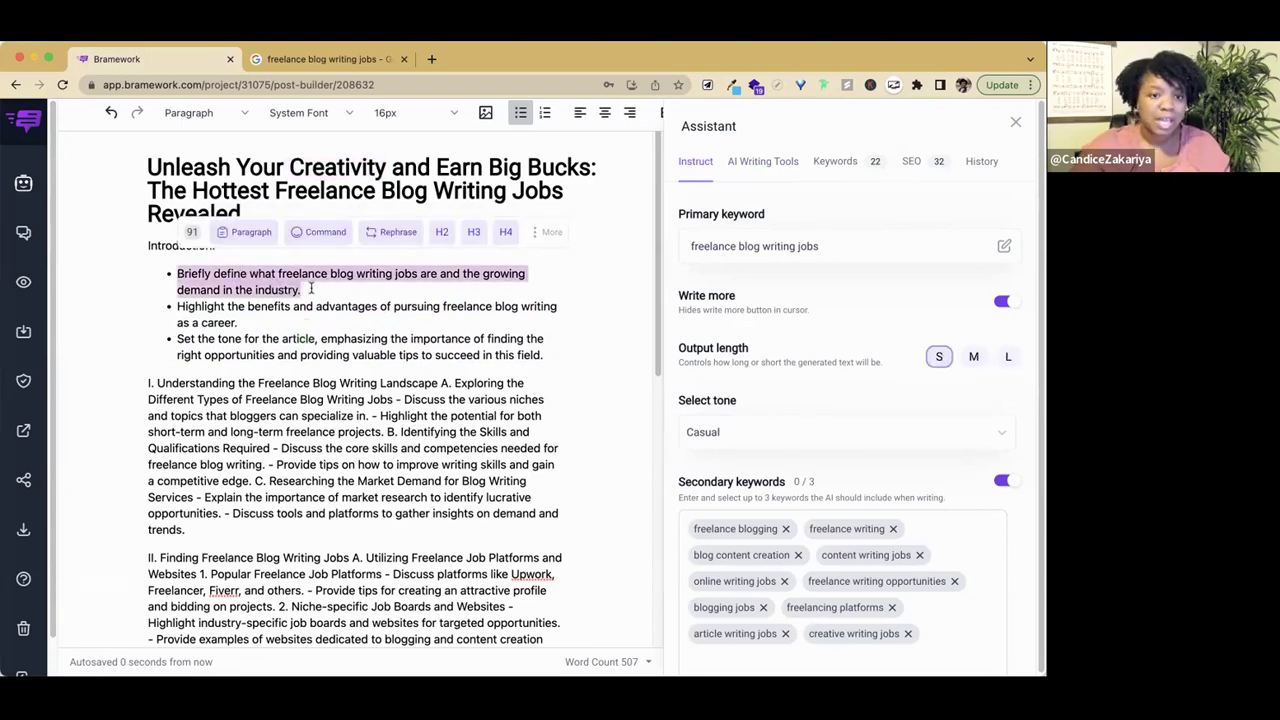
left_click(249, 233)
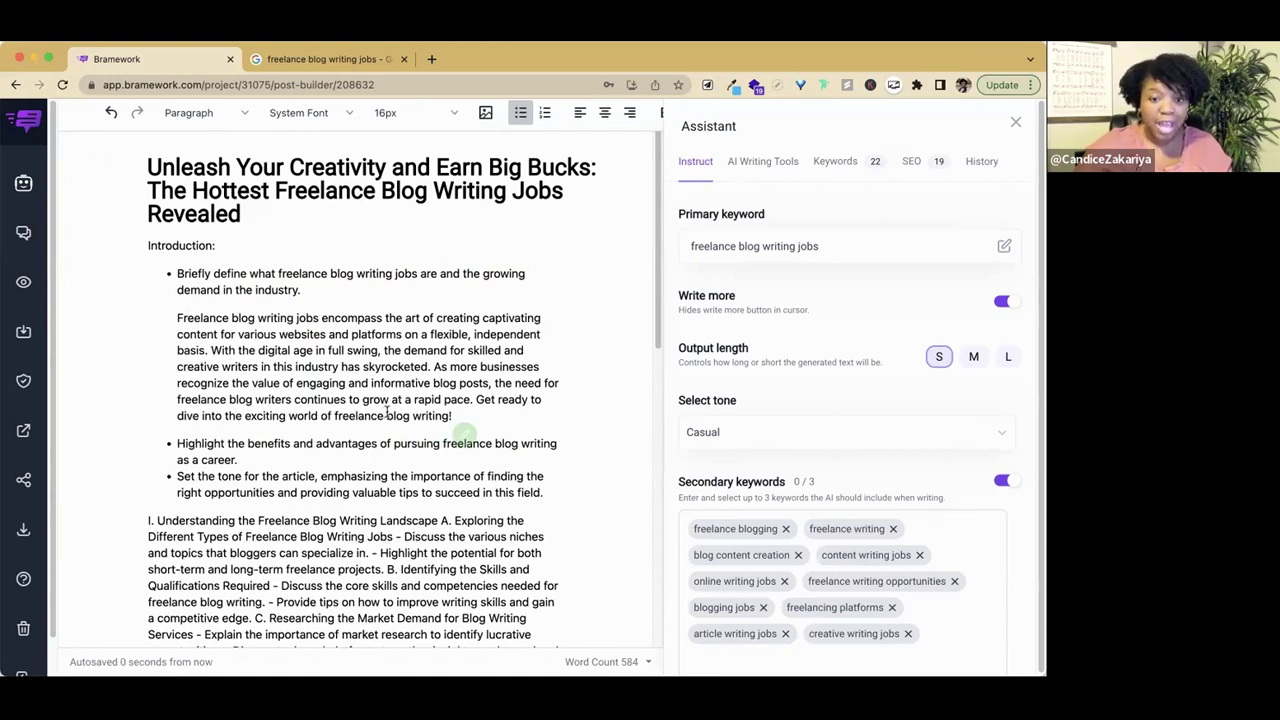
triple_click(179, 286)
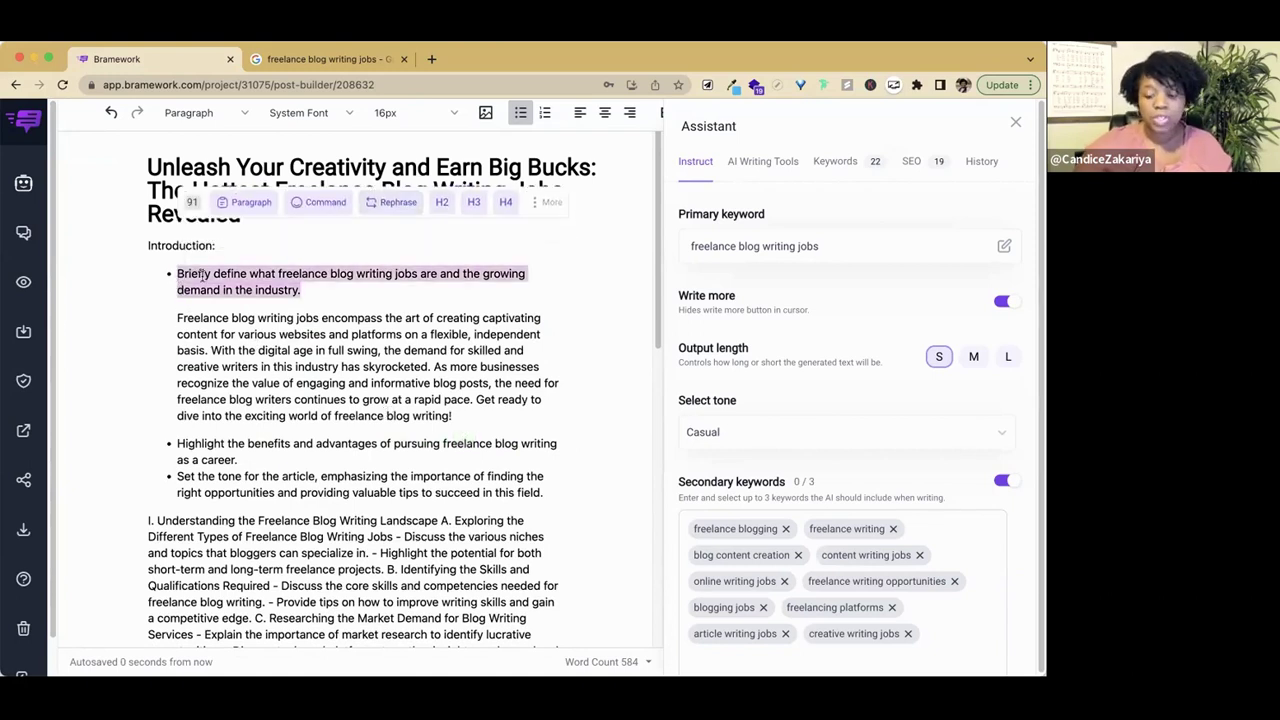
key("BackSpace")
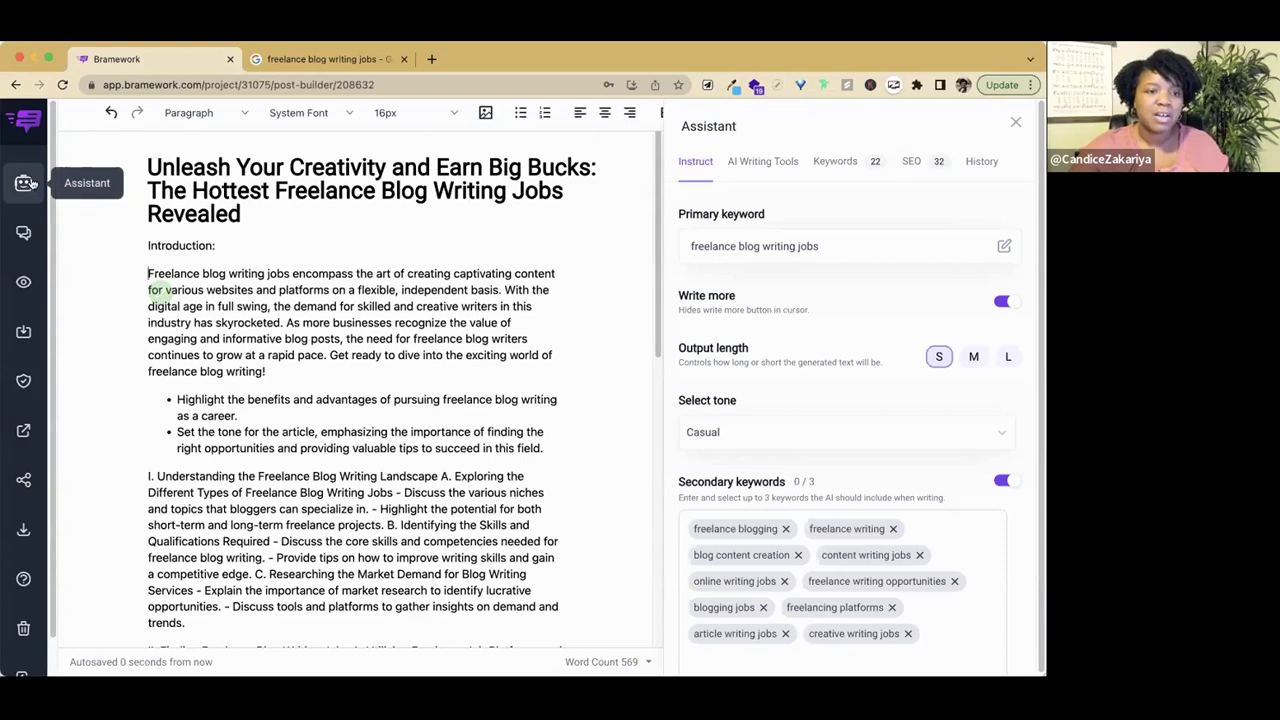
Open the Nova chat and reload the earlier blog outline conversation from History
left_click(24, 233)
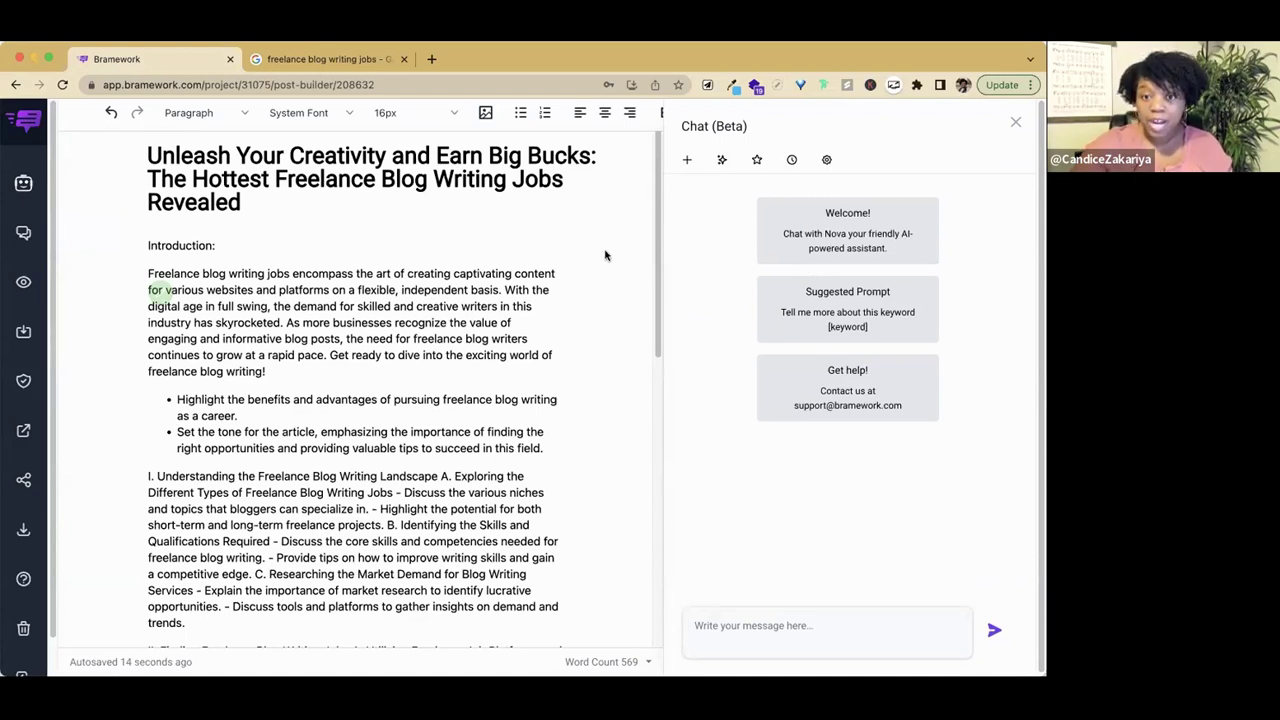
left_click(722, 161)
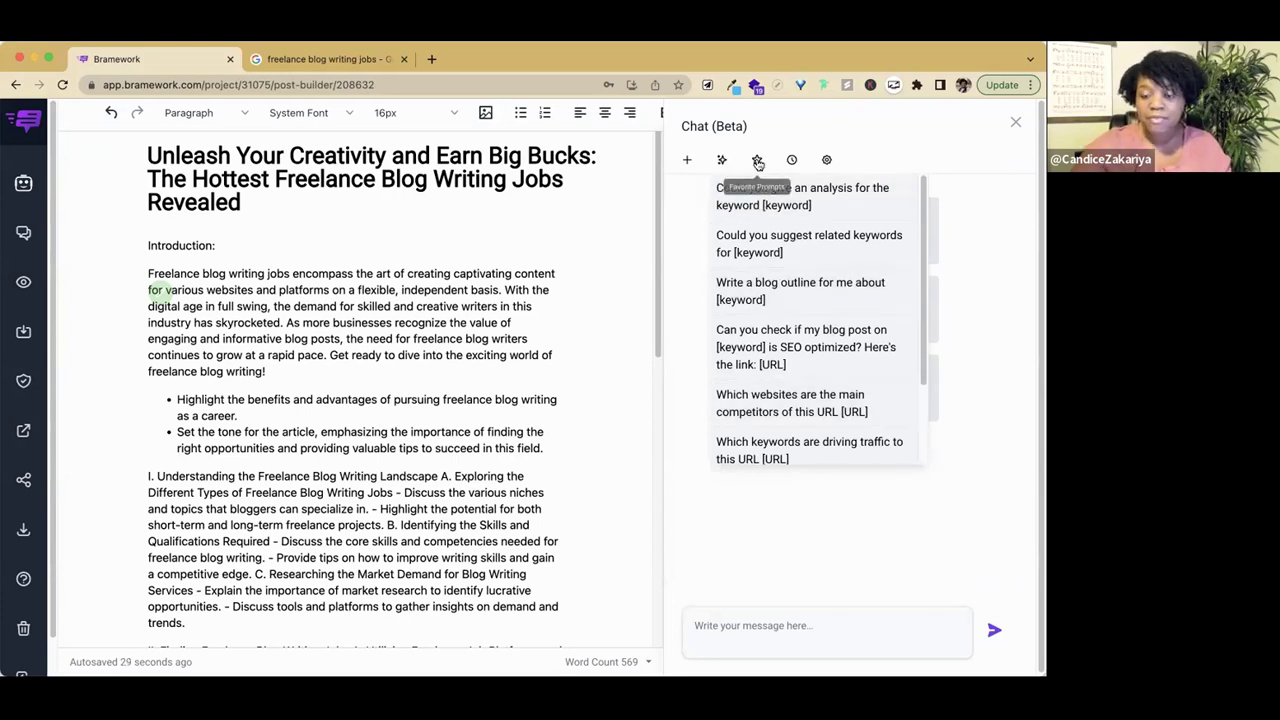
left_click(758, 161)
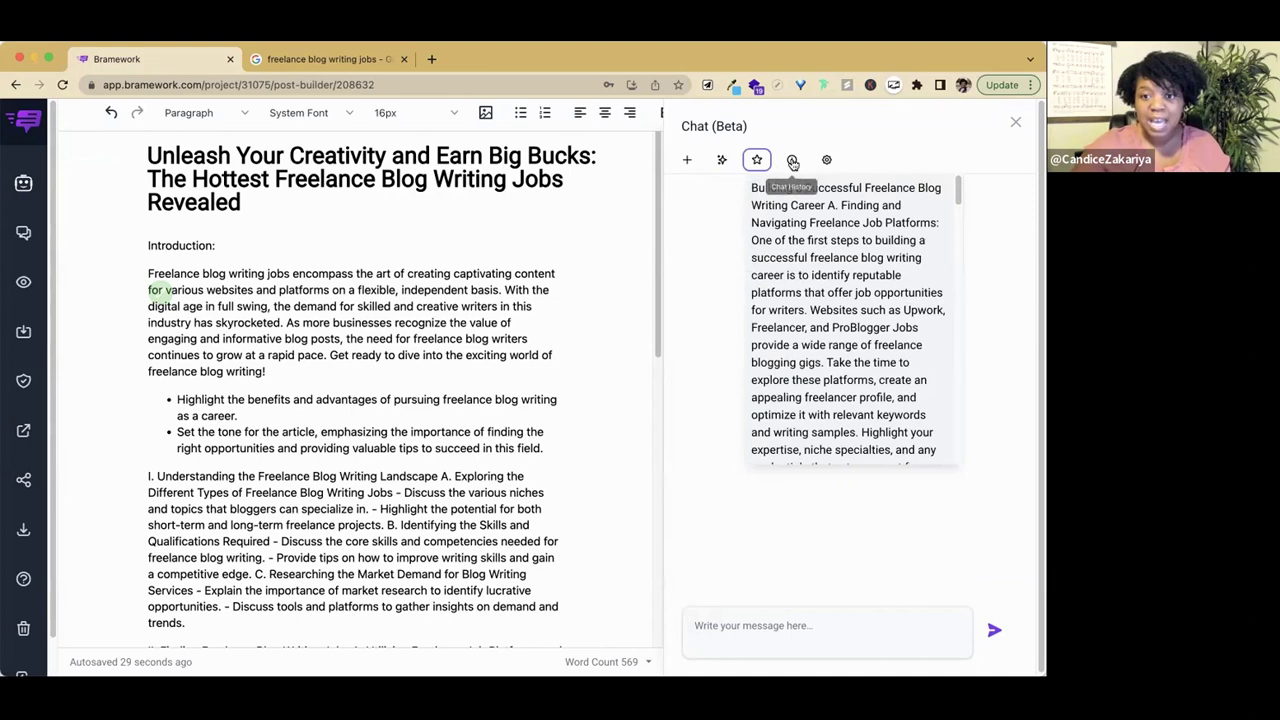
left_click(791, 160)
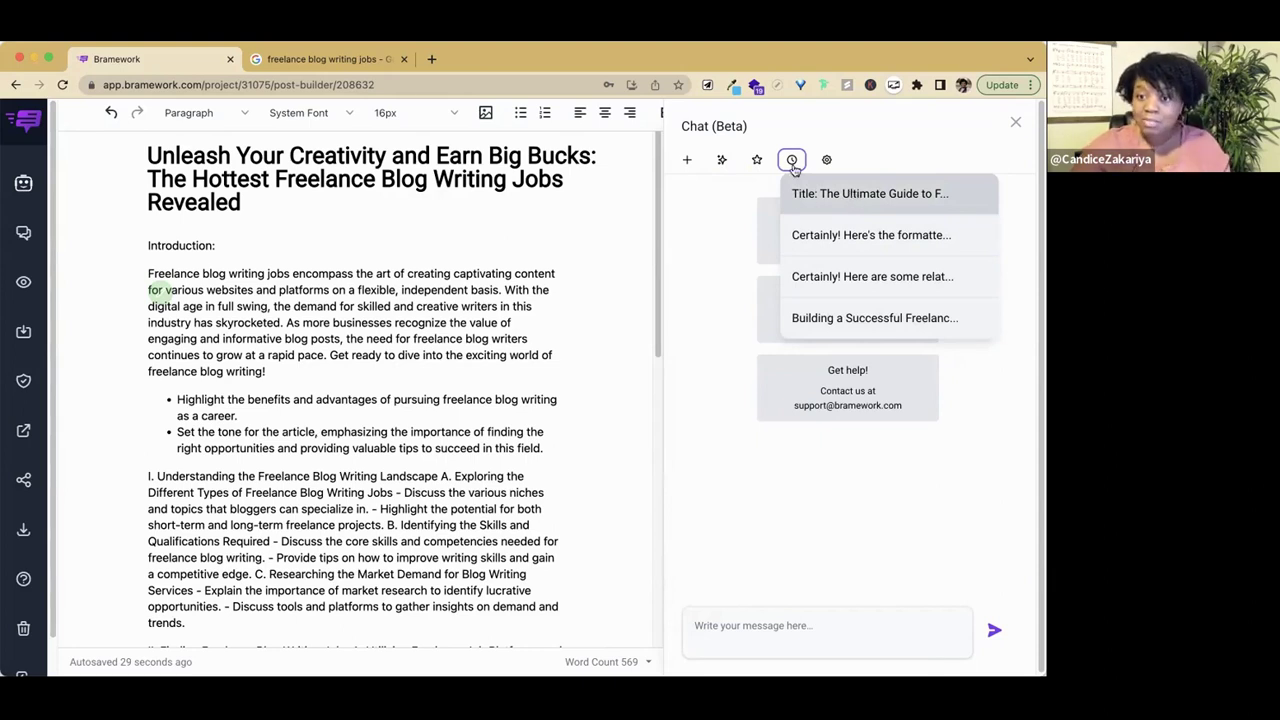
left_click(886, 233)
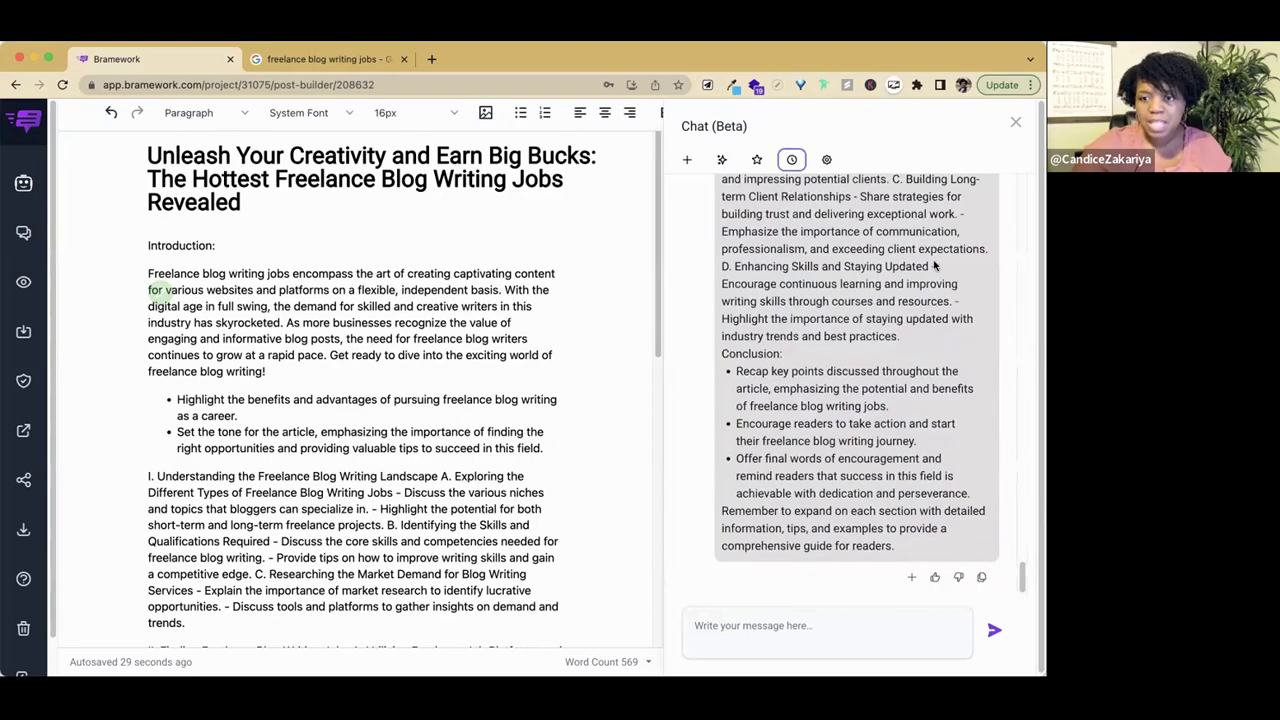
mouse_move(1022, 584)
left_mouse_down()
mouse_move(1024, 458)
mouse_move(1023, 590)
left_mouse_up()
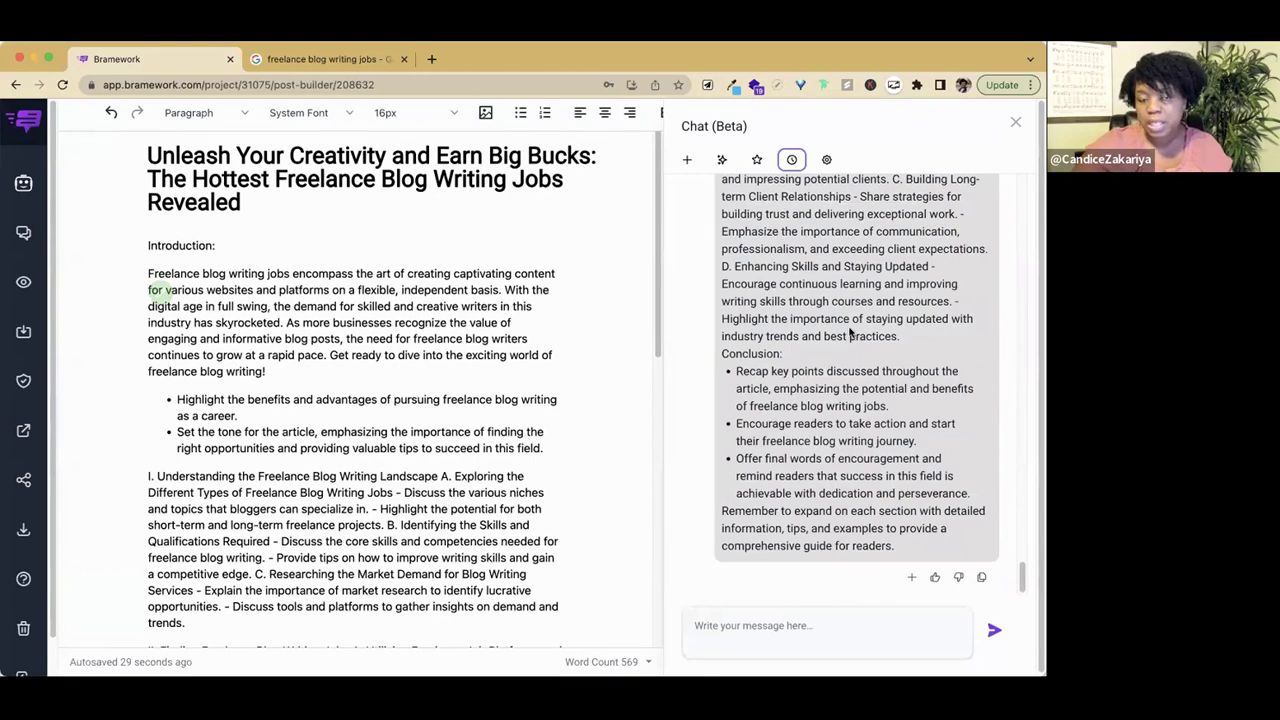
Toggle Smart Web Navigator off and back on in the chat settings
left_click(827, 160)
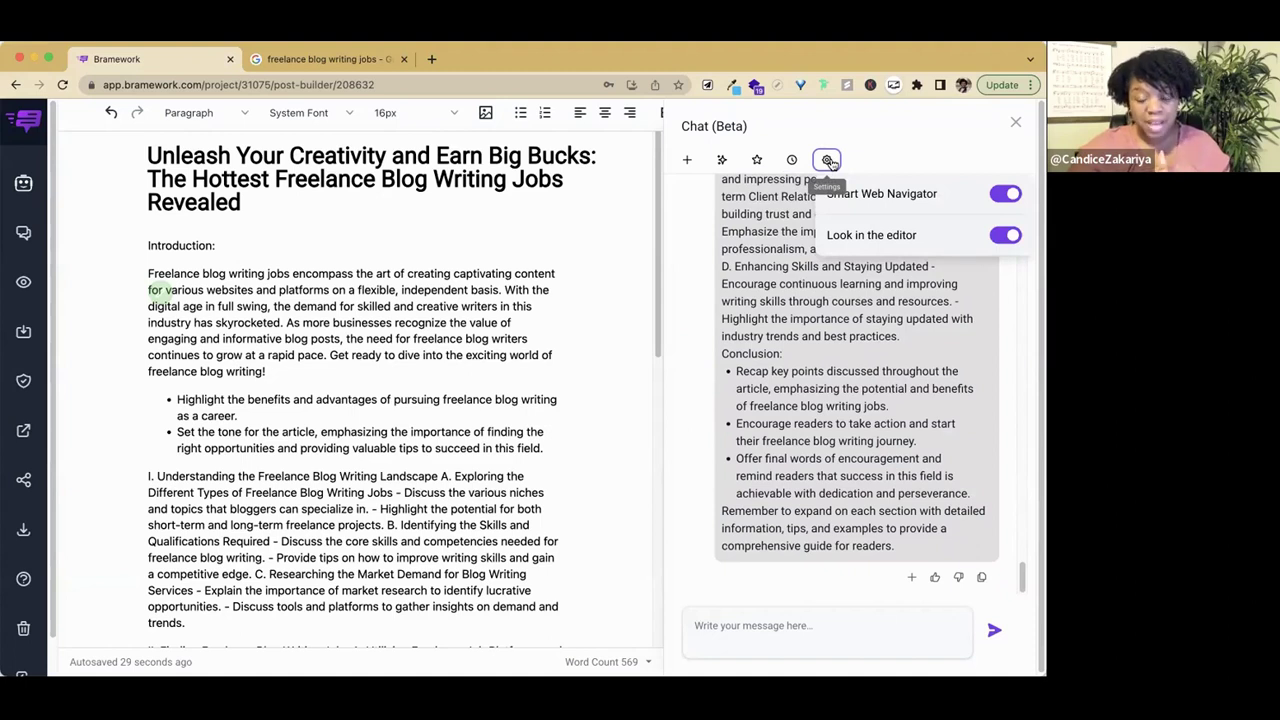
left_click(1006, 195)
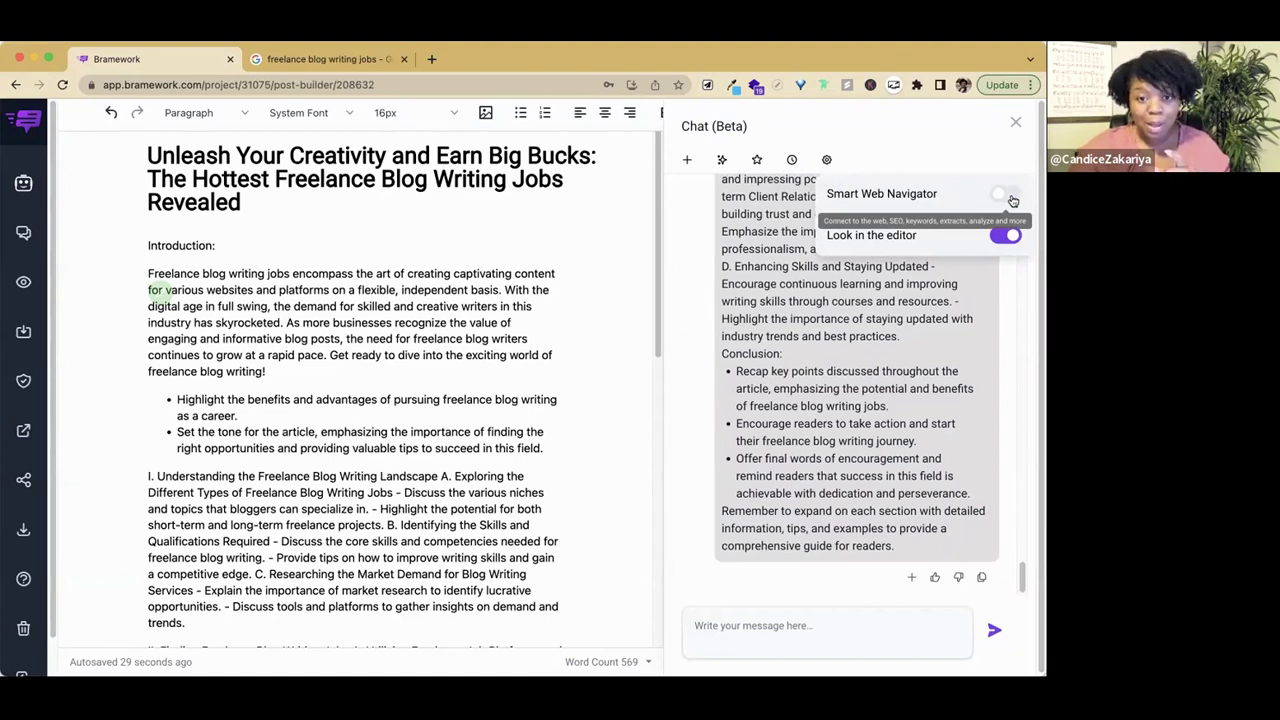
left_click(1008, 196)
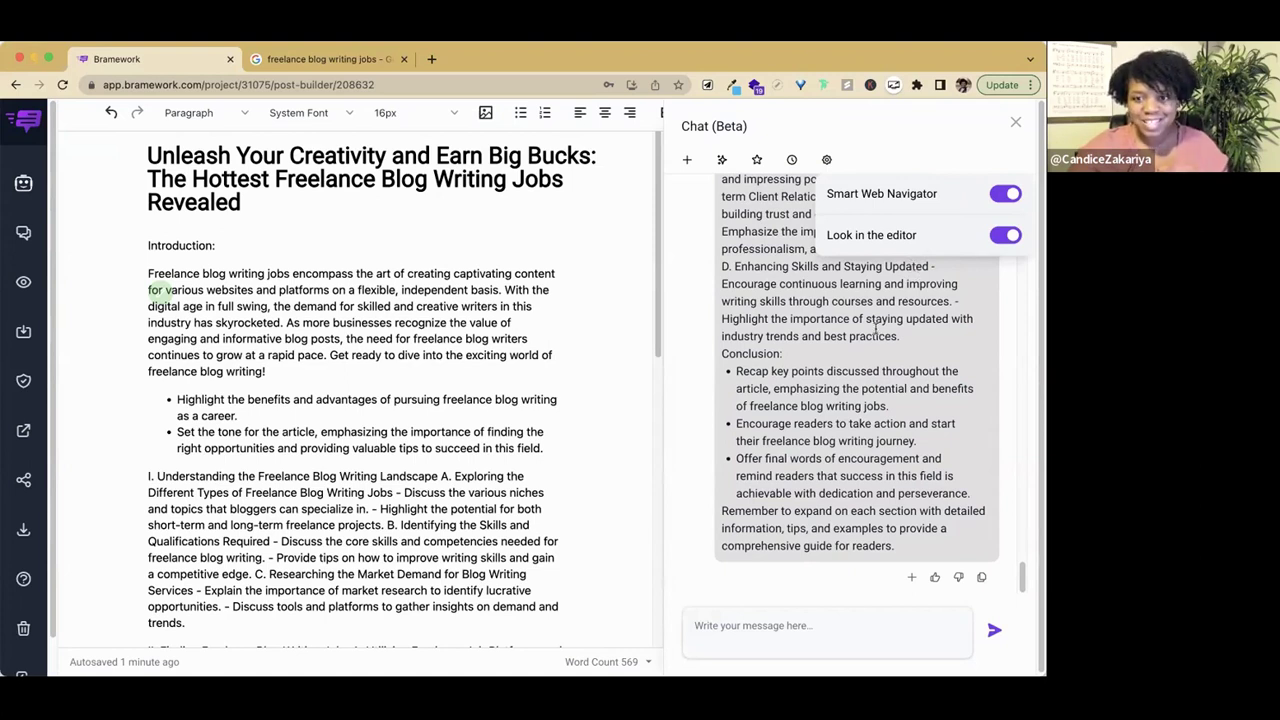
key("Escape")
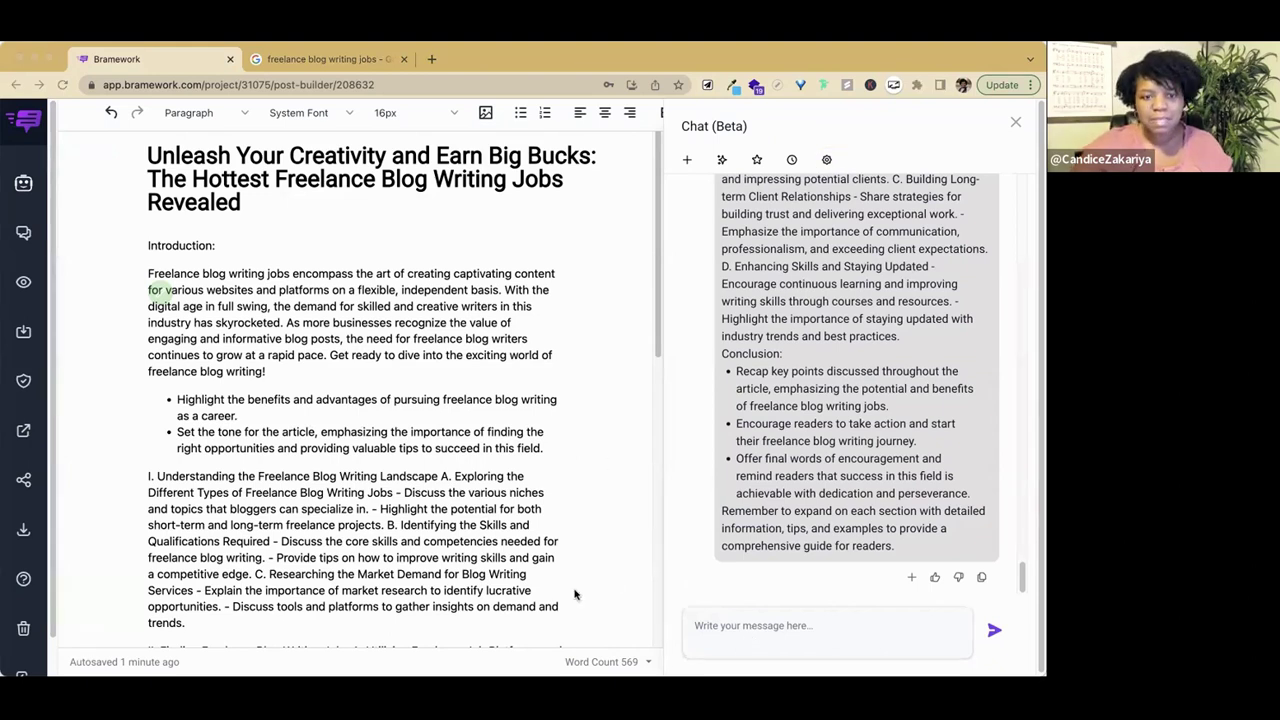
Paste the section-writing prompt, replace [heading title] with 'Introduction', and send it to Nova
left_click(767, 625)
right_click(767, 625)
left_click(820, 526)
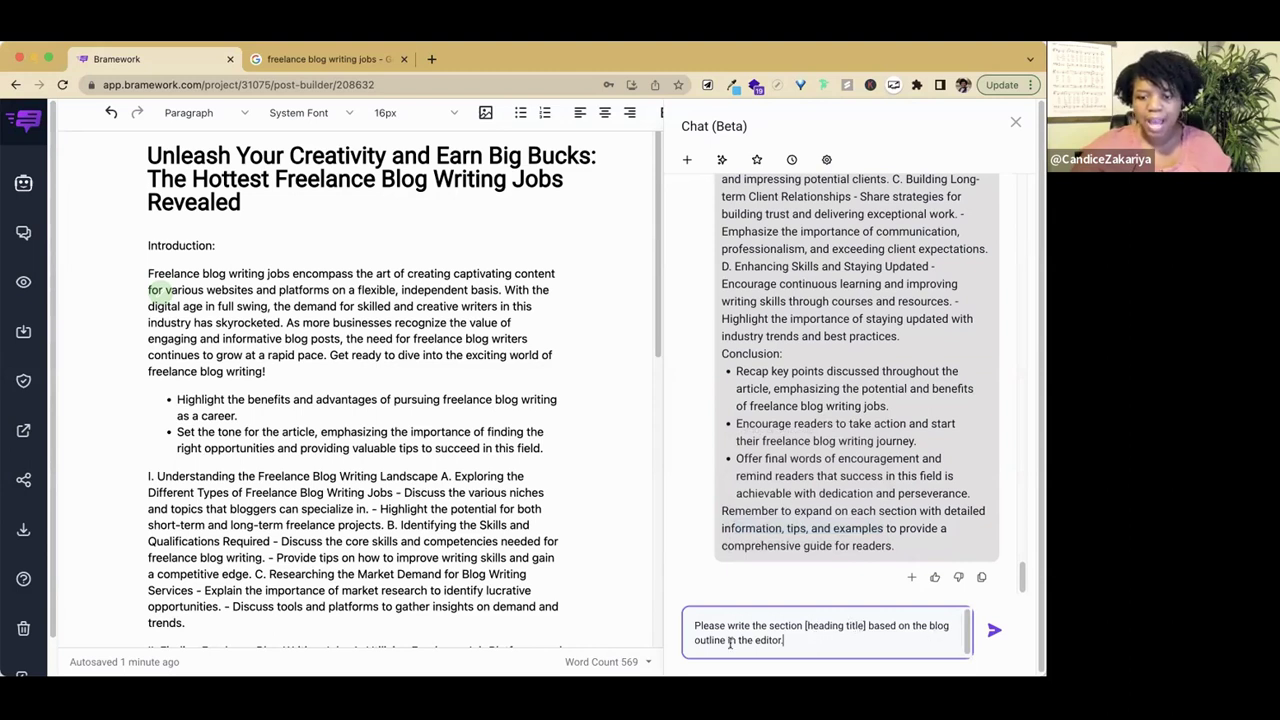
left_click_drag(864, 625, 808, 627)
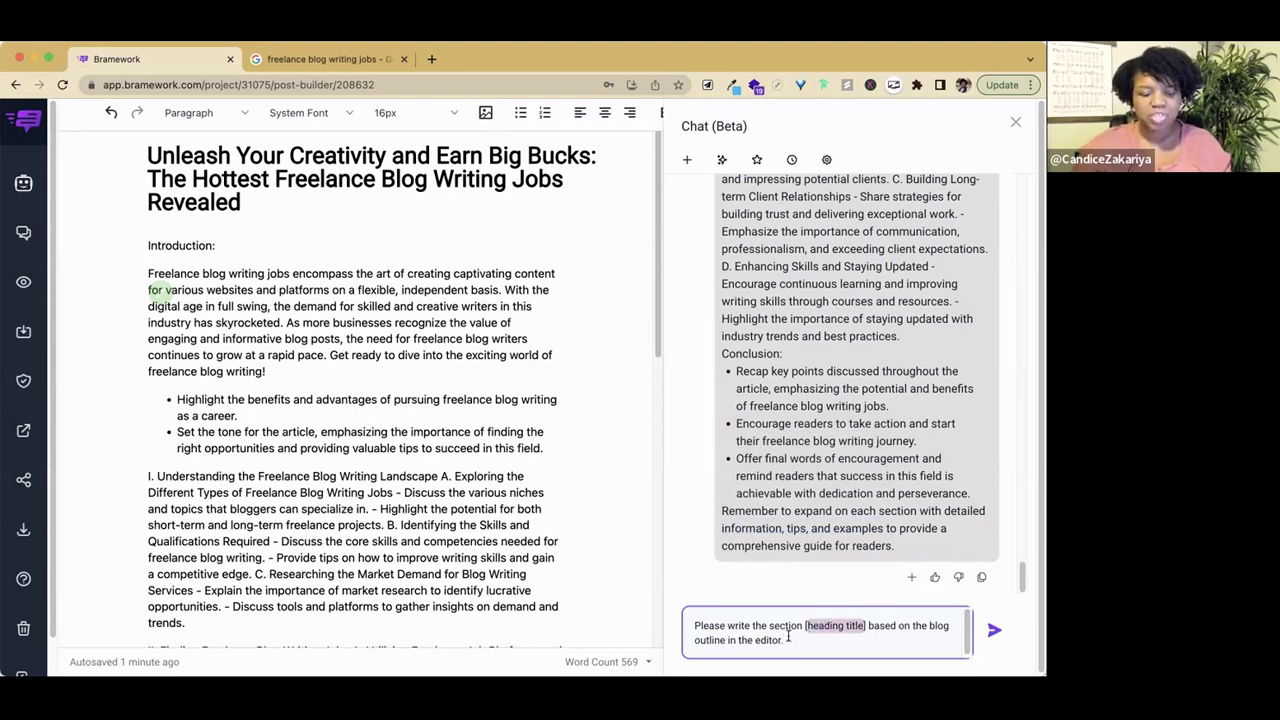
type("Introduction")
left_click(1029, 527)
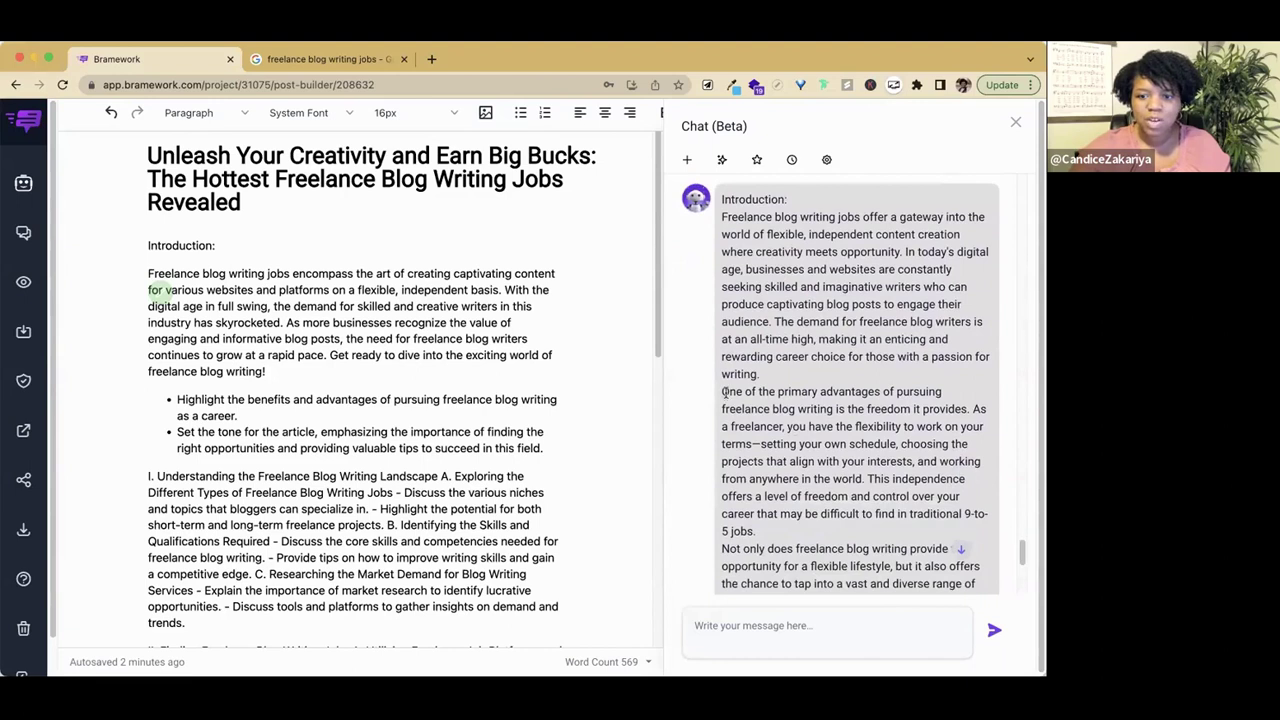
Compare Nova's reply with the post, then select the old introduction paragraph and both bullets
left_click_drag(723, 393, 873, 403)
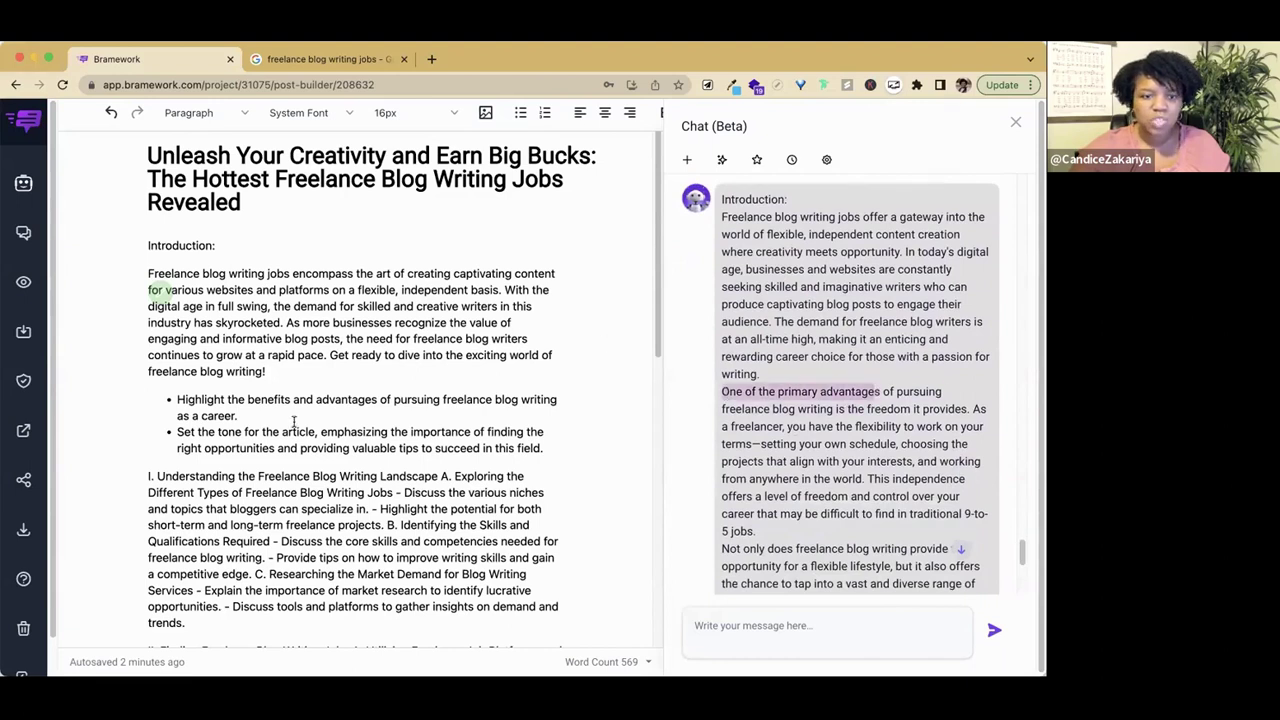
left_click(238, 399)
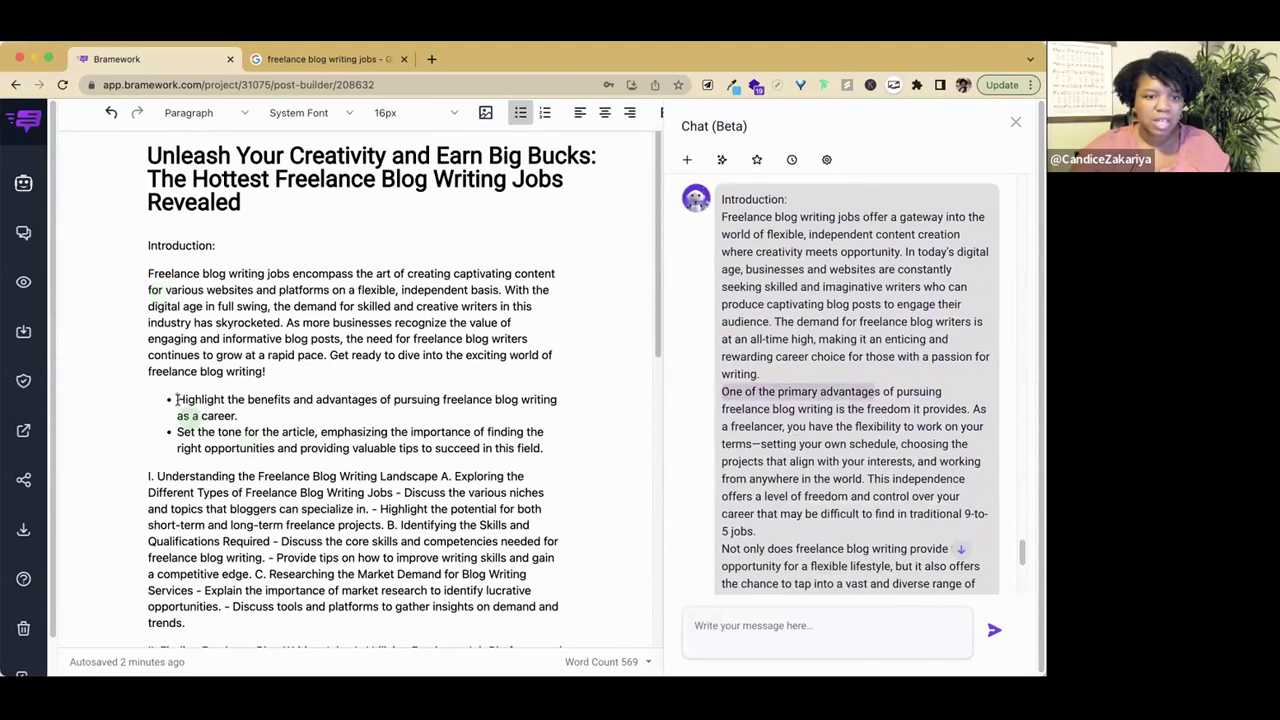
left_click_drag(176, 399, 291, 400)
left_click(940, 466)
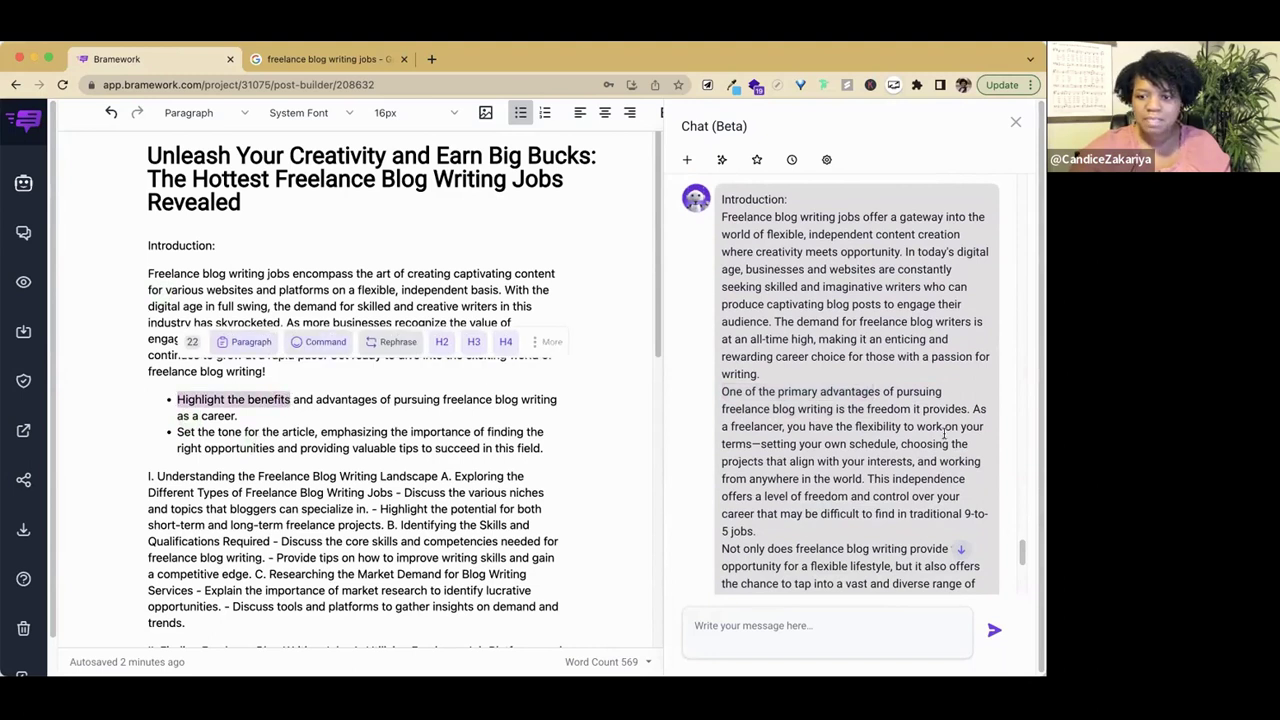
left_click_drag(1021, 550, 1022, 584)
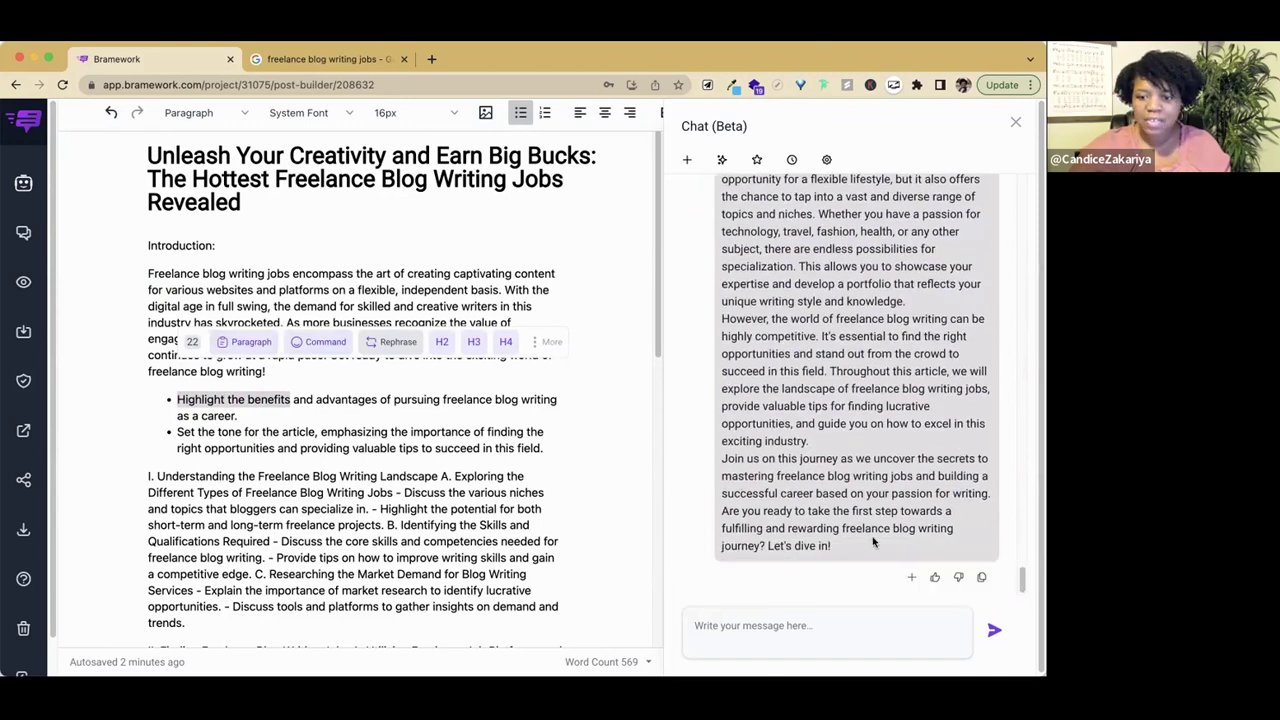
left_click_drag(549, 451, 150, 275)
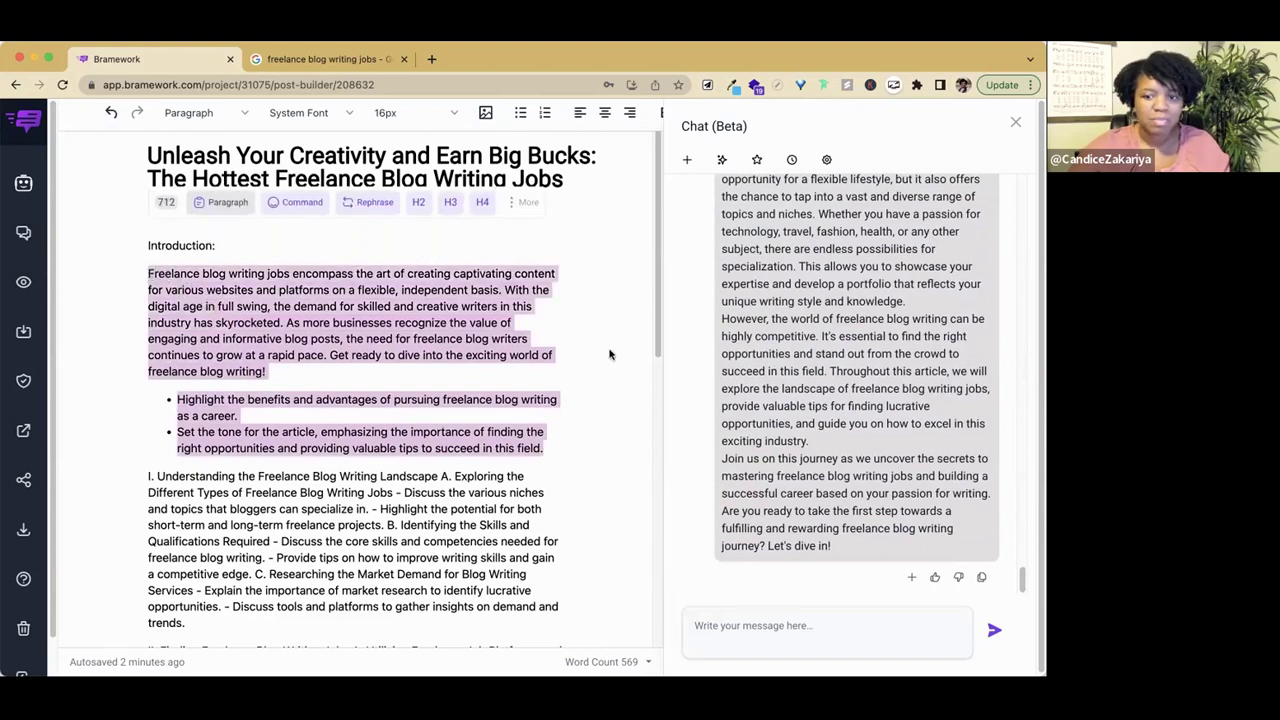
Replace the old intro with Nova's introduction and delete its 'Not only does…' paragraph
key("BackSpace")
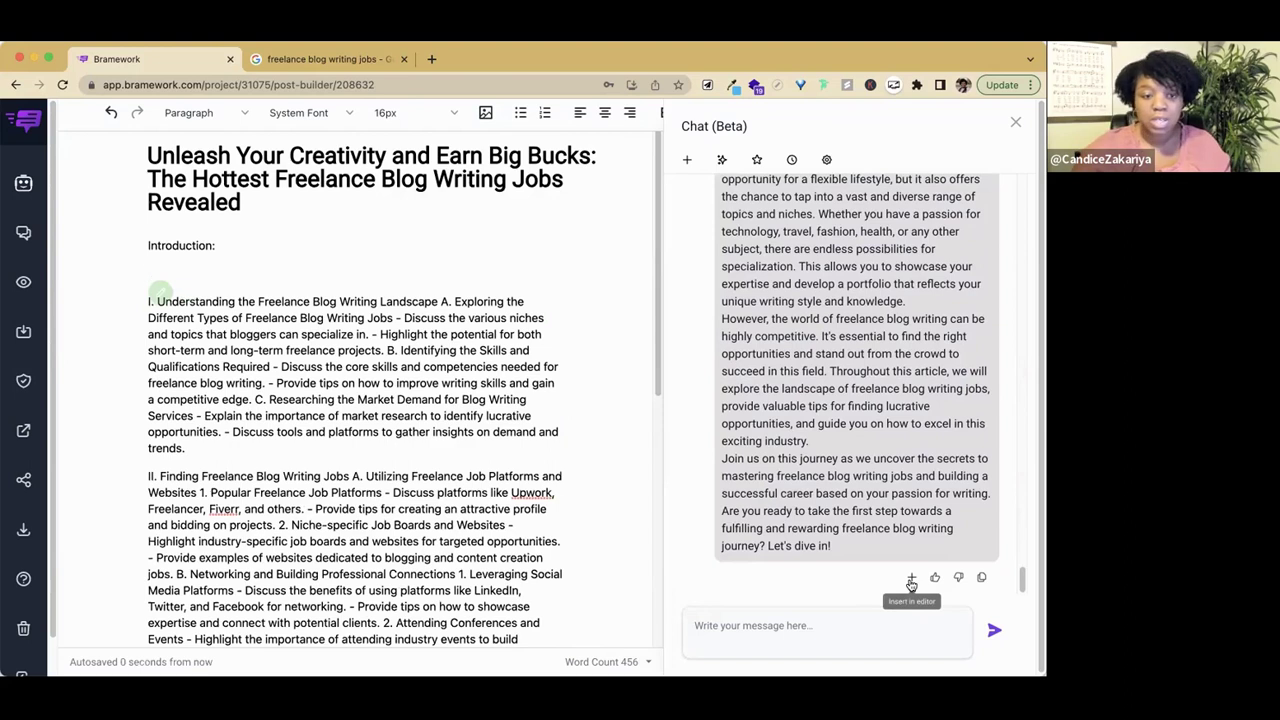
left_click(911, 580)
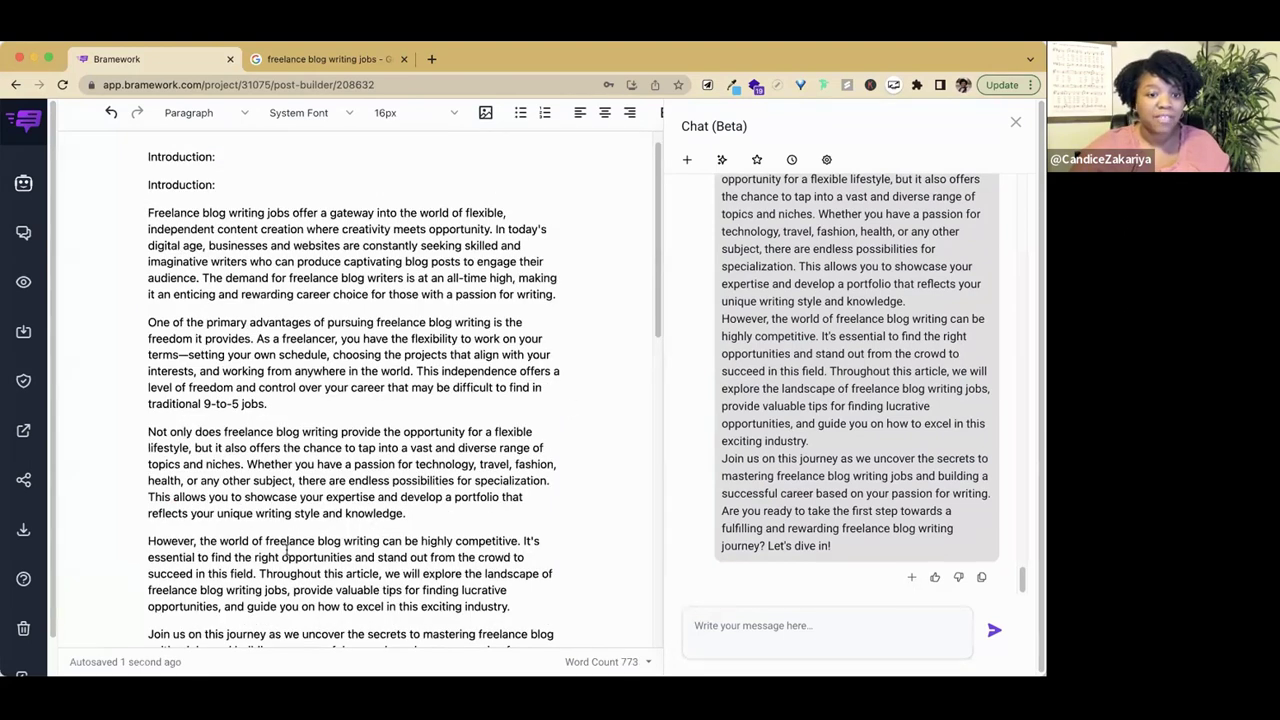
left_click_drag(659, 336, 661, 366)
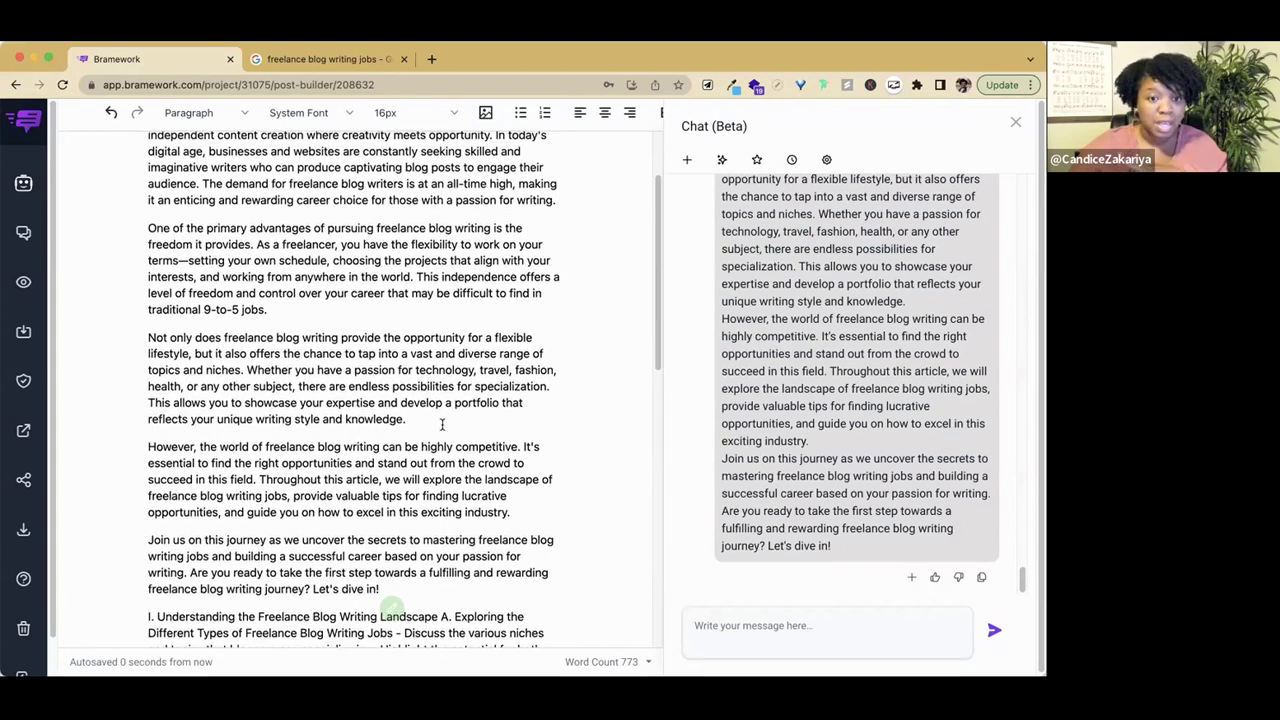
left_click_drag(438, 423, 150, 337)
key("BackSpace")
key("BackSpace")
Split 'Understanding the Freelance Blog Writing Landscape' onto its own line and remove the 'I.' numbering
left_click_drag(661, 341, 604, 412)
left_click(441, 337)
key("Return")
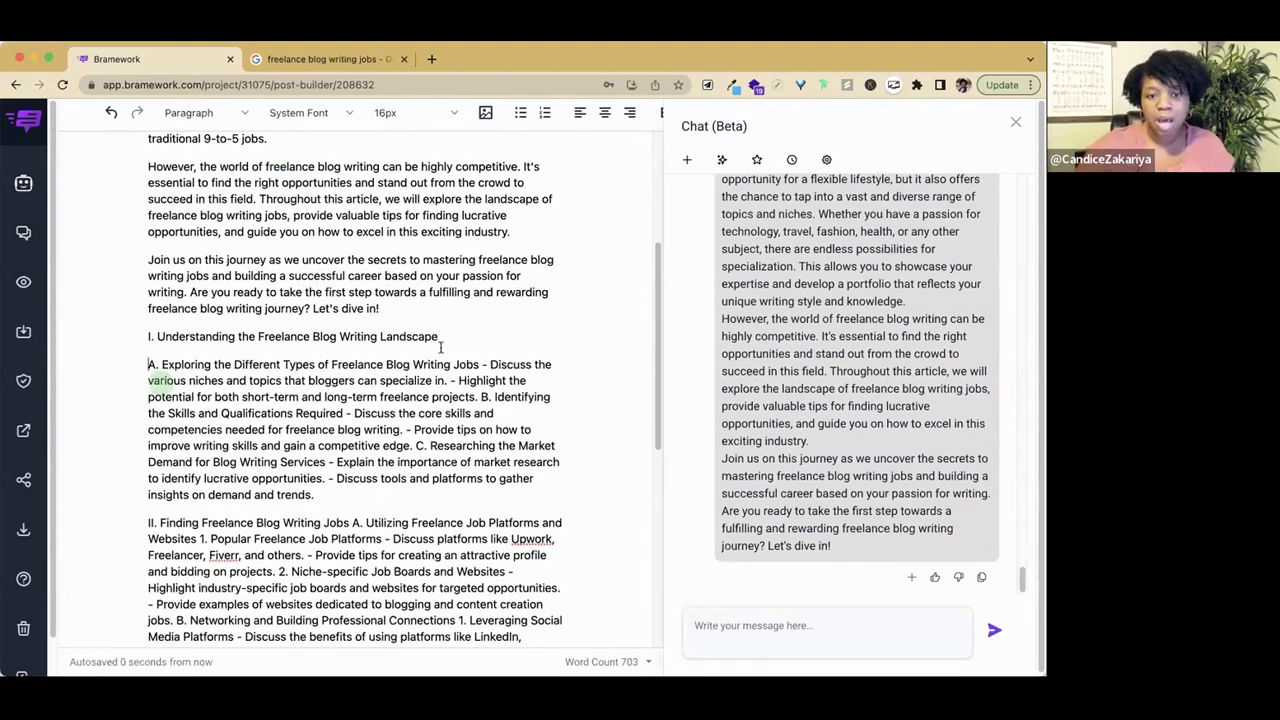
left_click(156, 337)
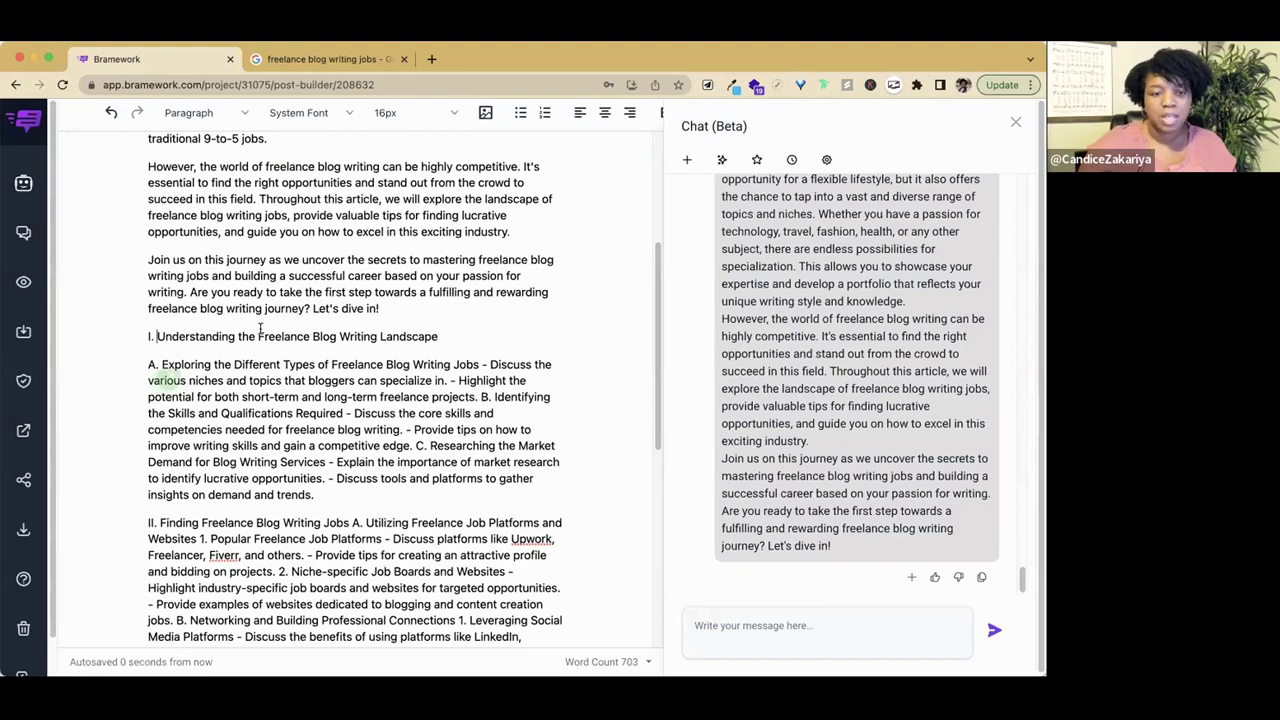
key("BackSpace")
key("BackSpace")
key("BackSpace")
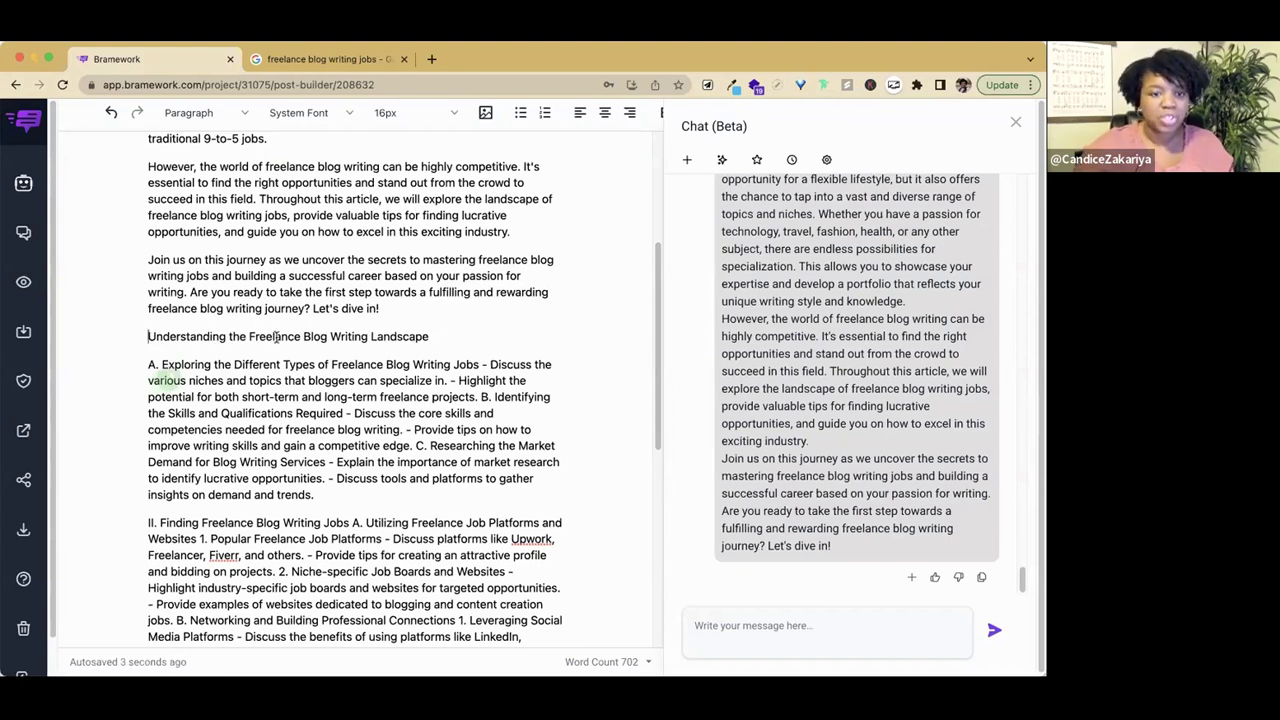
Make 'Understanding the Freelance Blog Writing Landscape' an H2 heading
triple_click(275, 337)
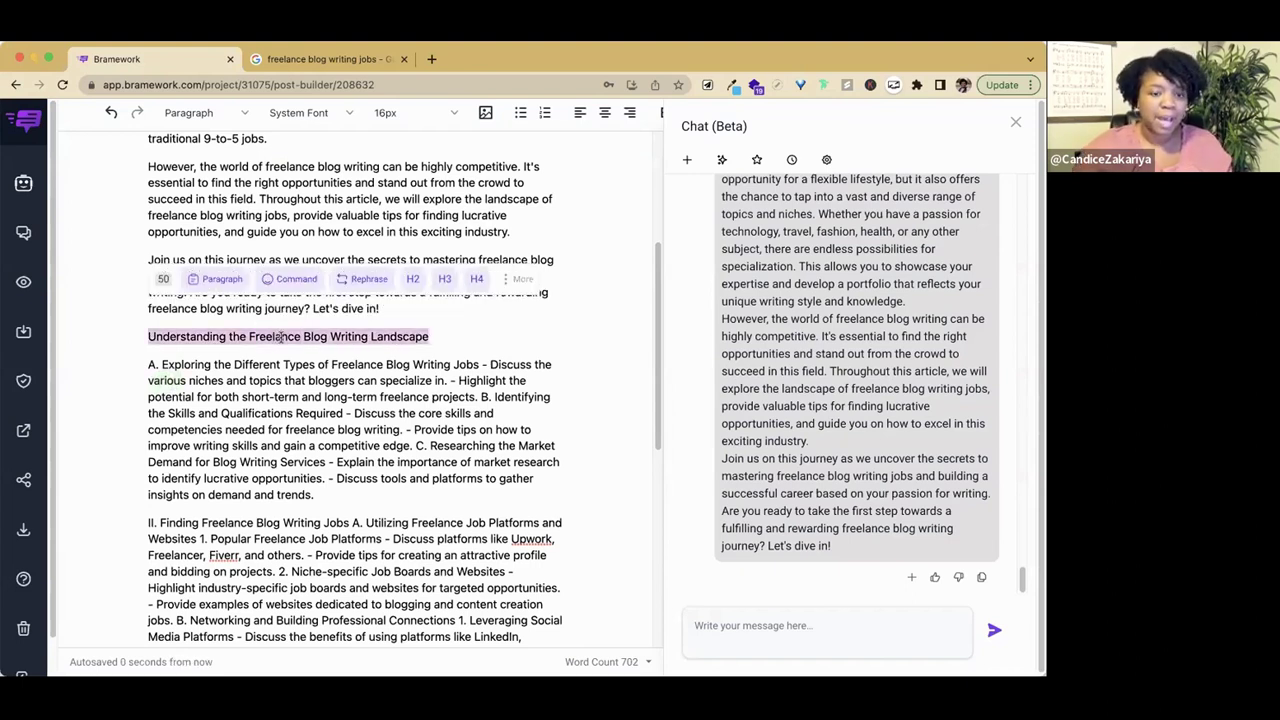
left_click(412, 279)
left_click(456, 411)
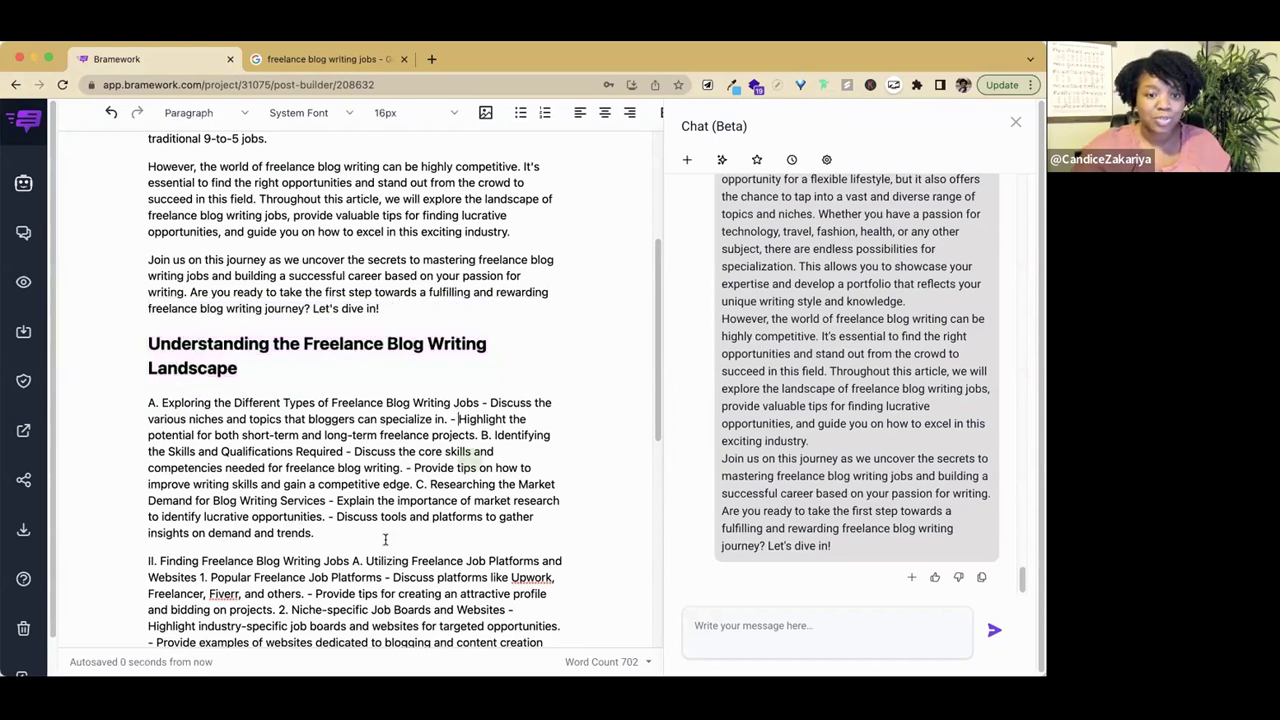
Remove 'II.', split off 'Finding Freelance Blog Writing Jobs', and make it an H2 heading
left_click(159, 561)
key("BackSpace")
key("BackSpace")
key("BackSpace")
key("BackSpace")
key("BackSpace")
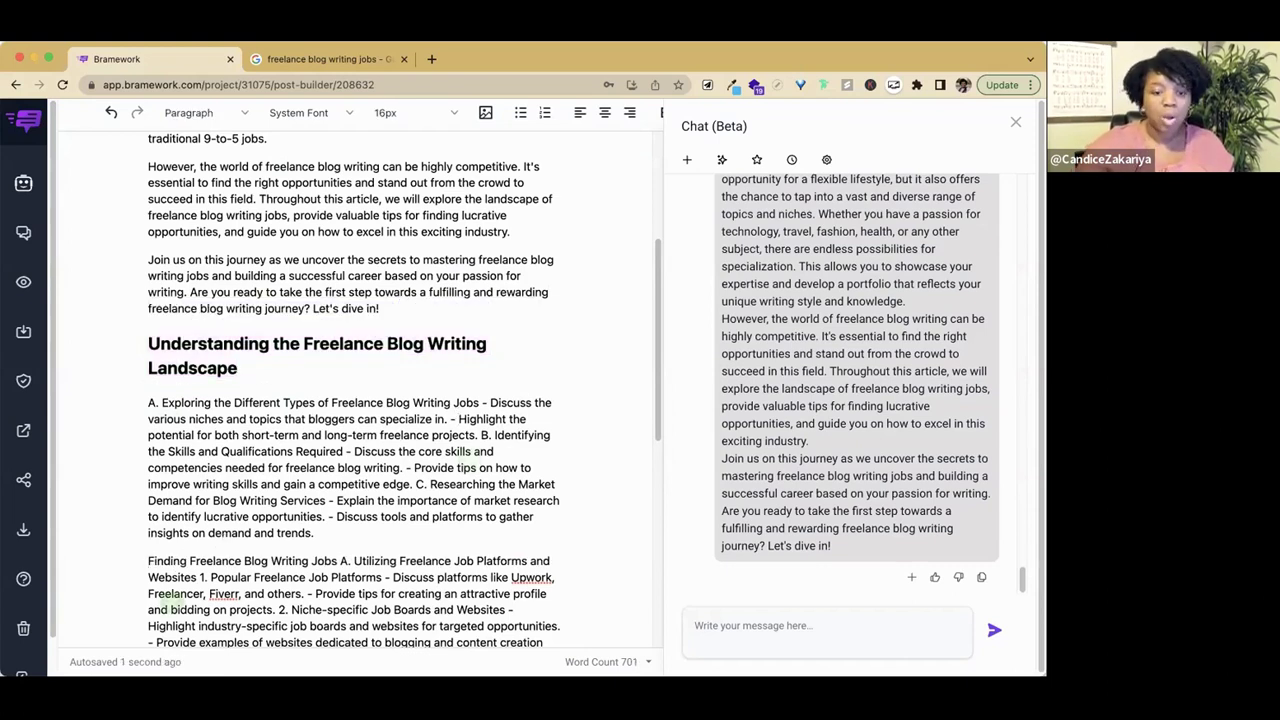
left_click(340, 561)
key("Return")
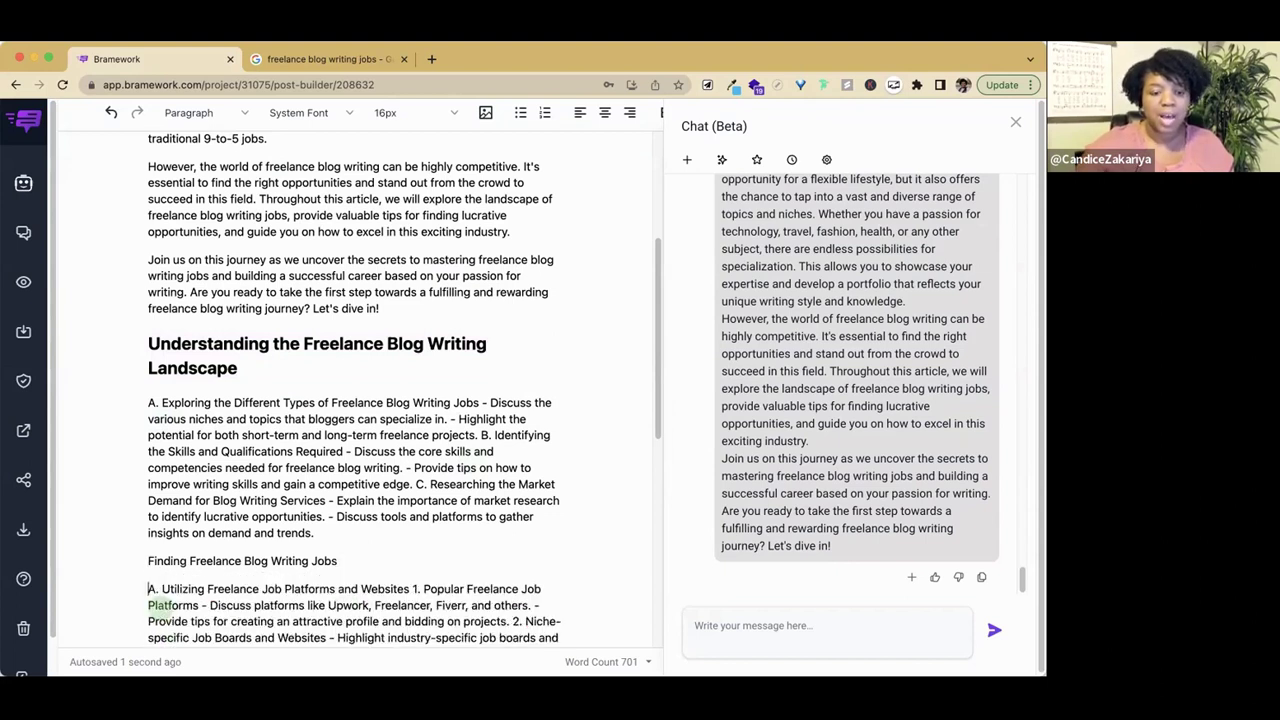
triple_click(322, 561)
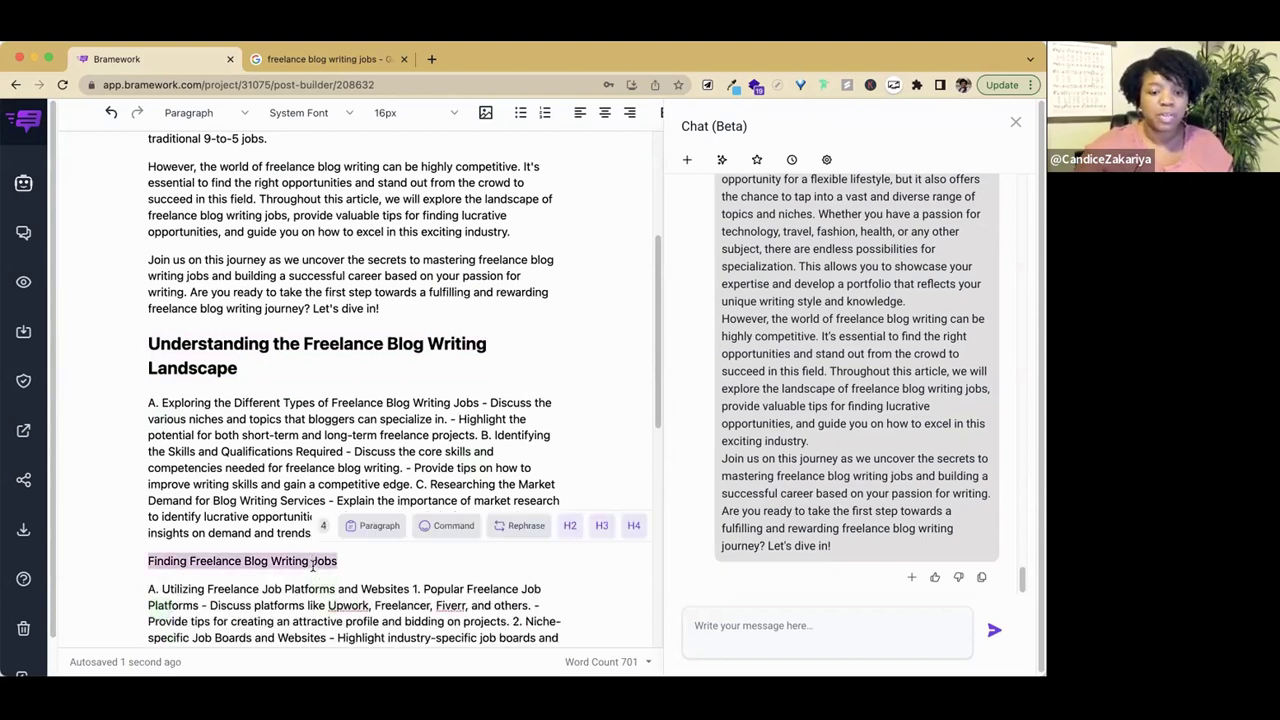
left_click(412, 503)
left_click(412, 503)
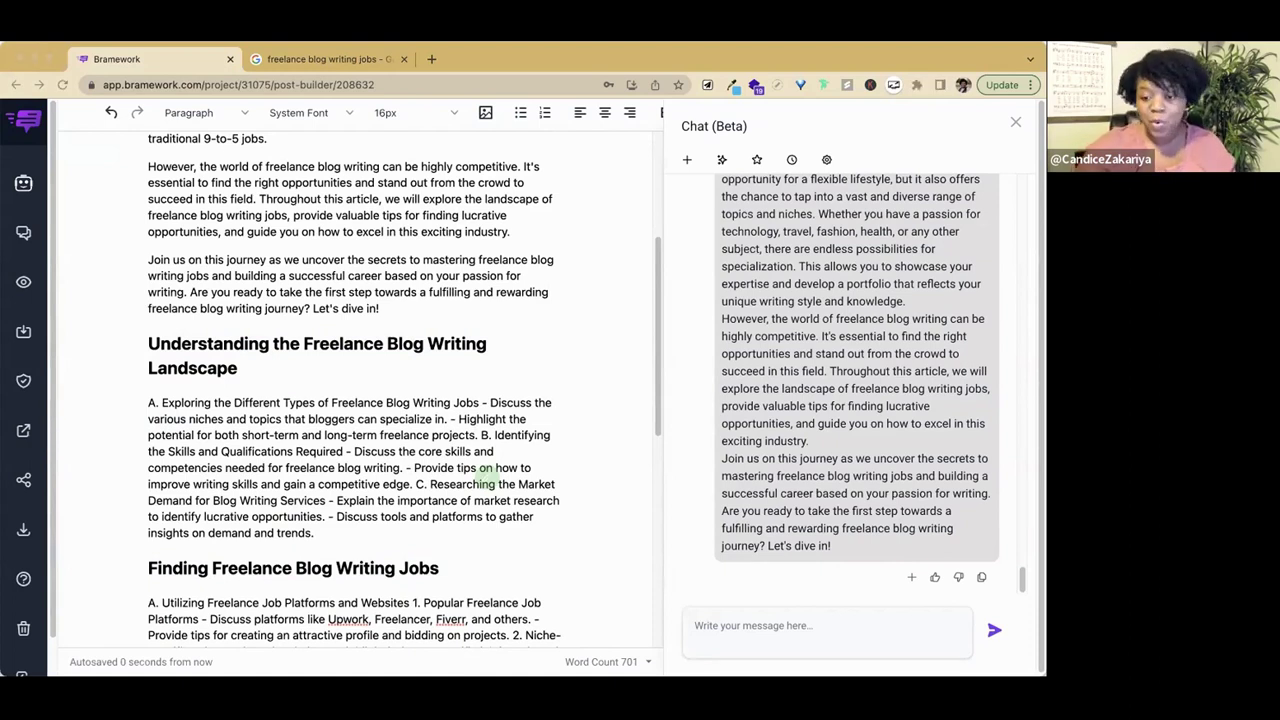
Paste the section prompt again and replace [heading title] with the copied 'Understanding the Freelance Blog Writing Landscape' heading
left_click(745, 625)
right_click(745, 625)
left_click(768, 526)
left_click_drag(148, 341, 235, 366)
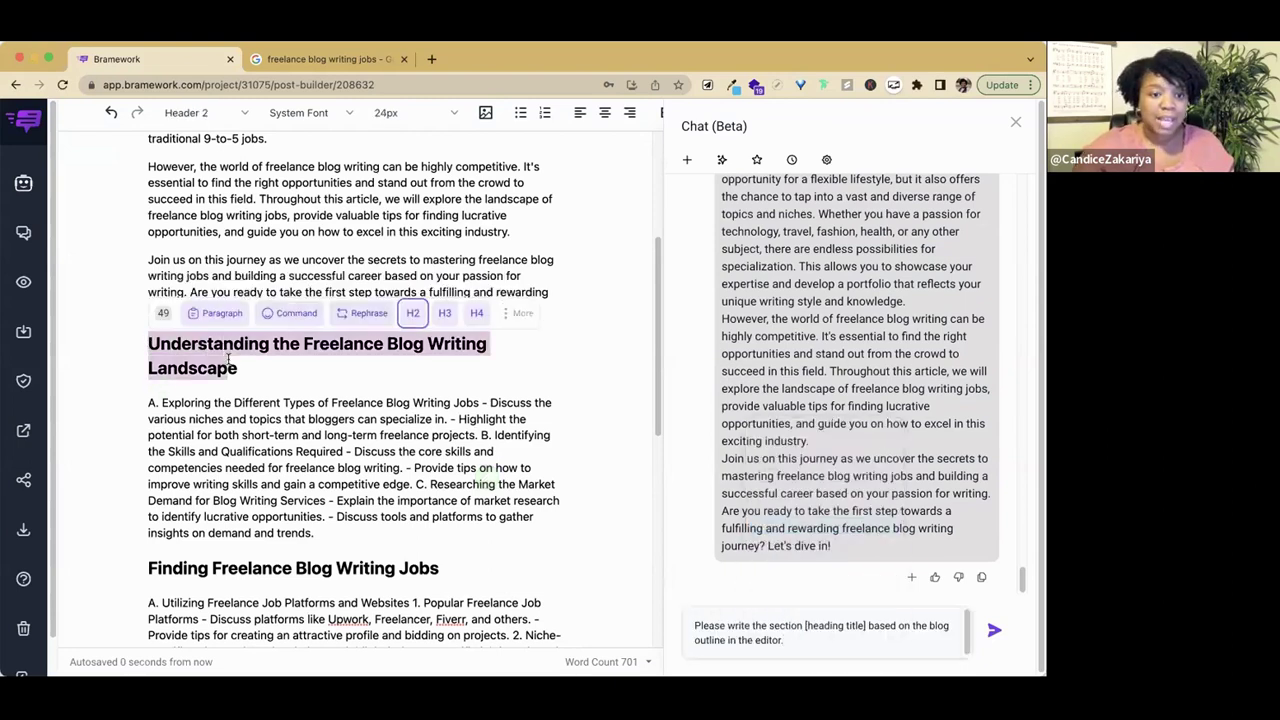
right_click(196, 353)
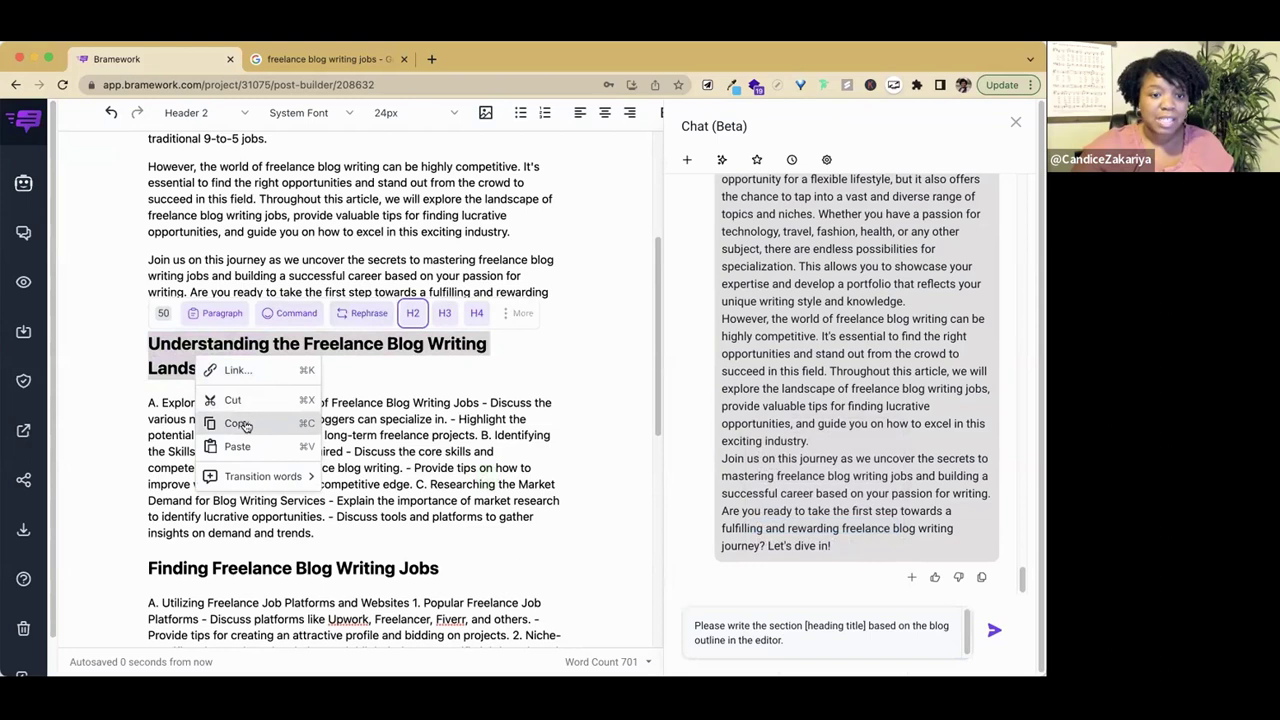
left_click(244, 423)
left_click(831, 636)
left_click_drag(806, 625, 866, 625)
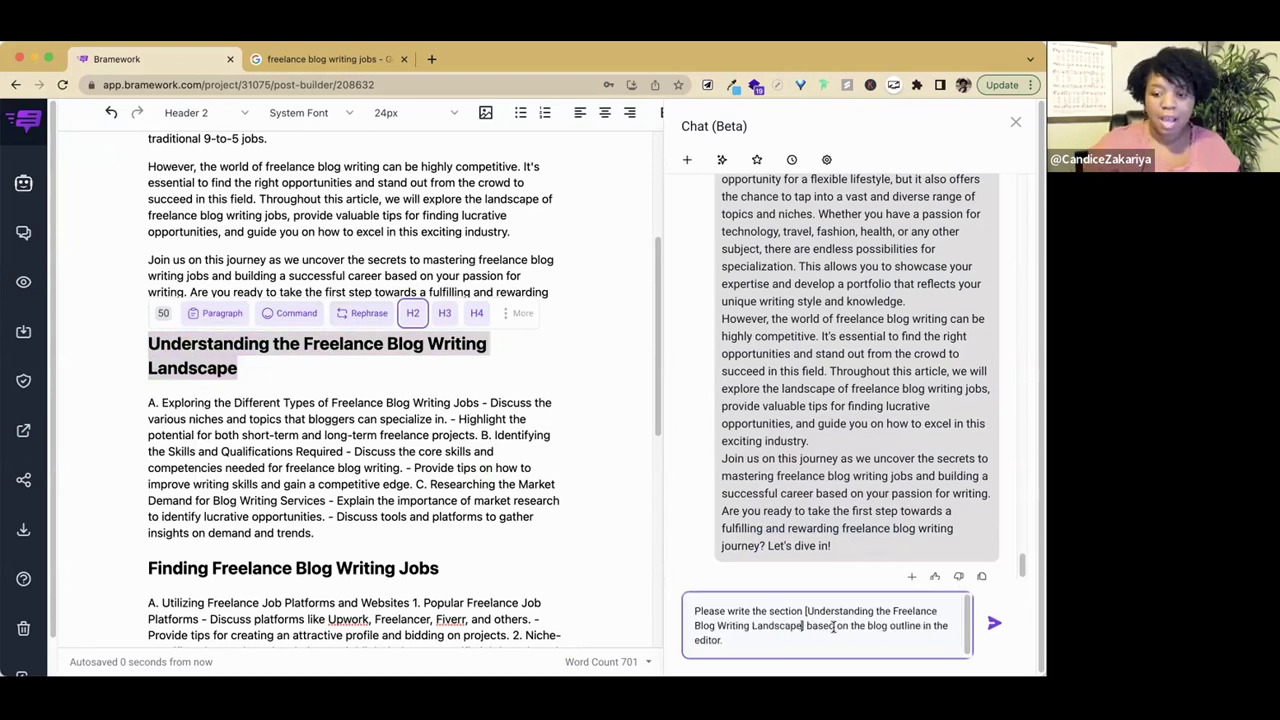
key("super+v")
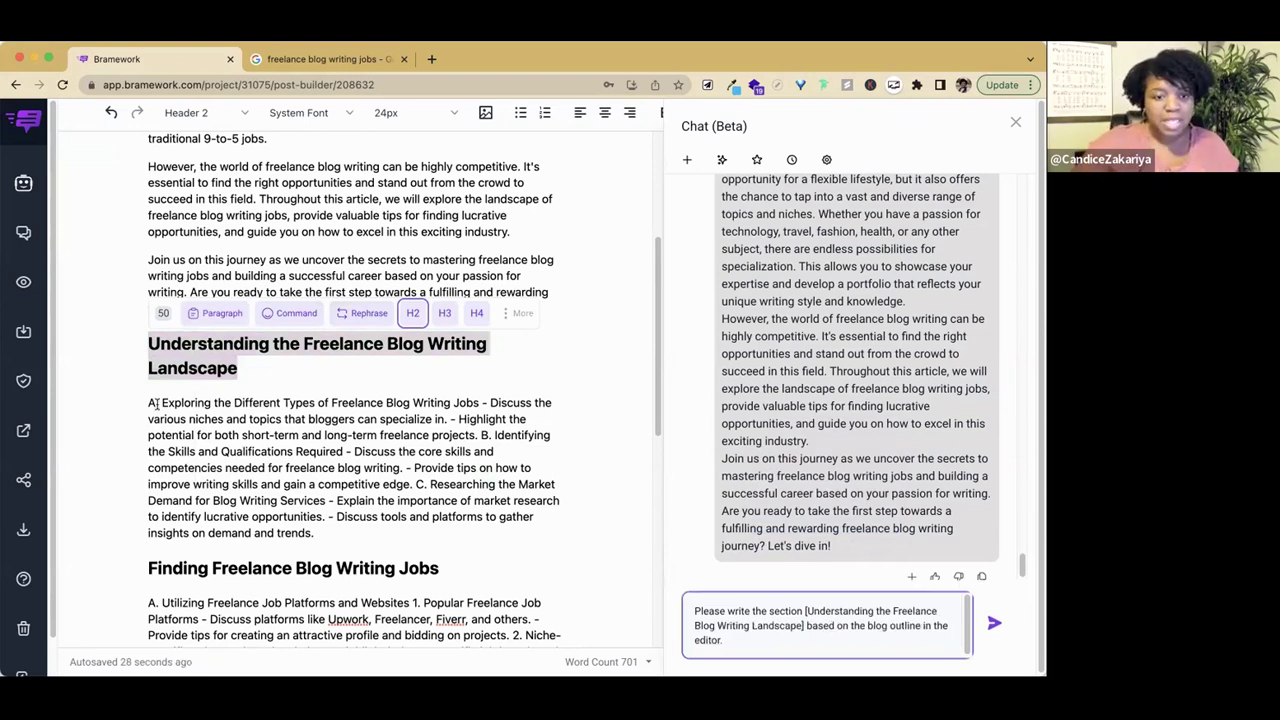
Confirm Look in the editor and web navigation are on, then send the section request
left_click_drag(150, 402, 314, 533)
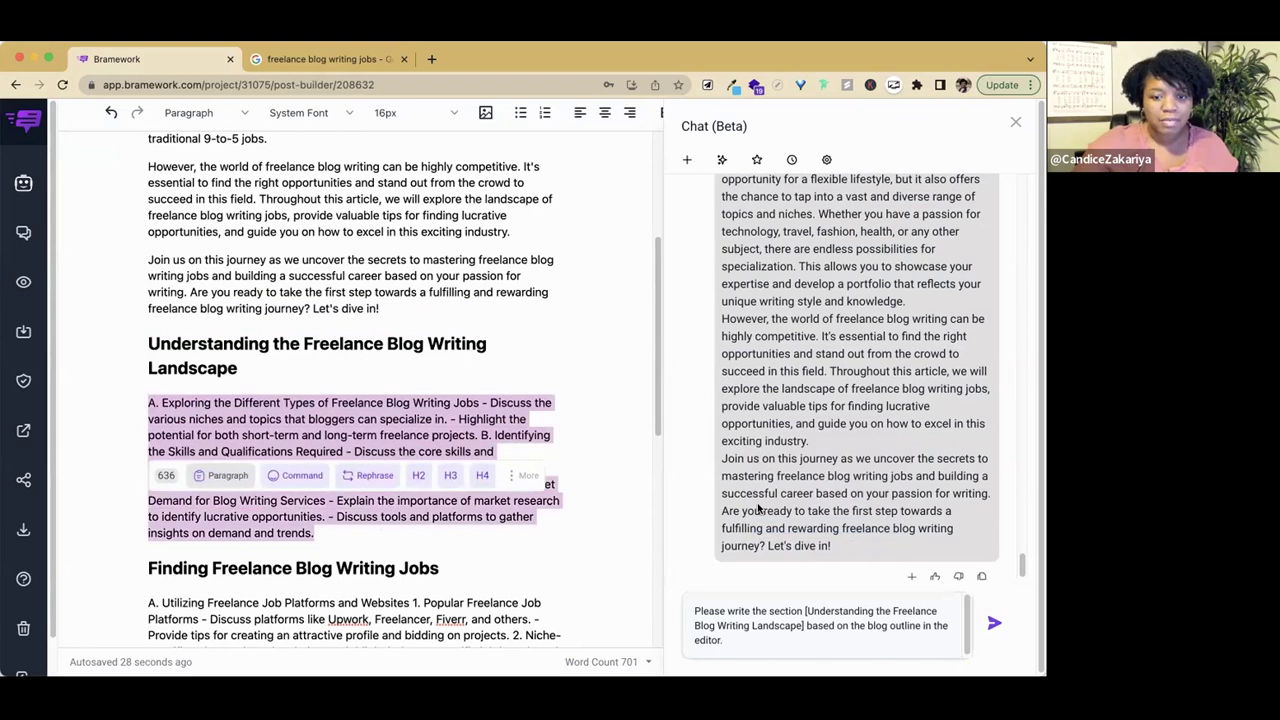
left_click(826, 159)
left_click_drag(826, 235, 920, 240)
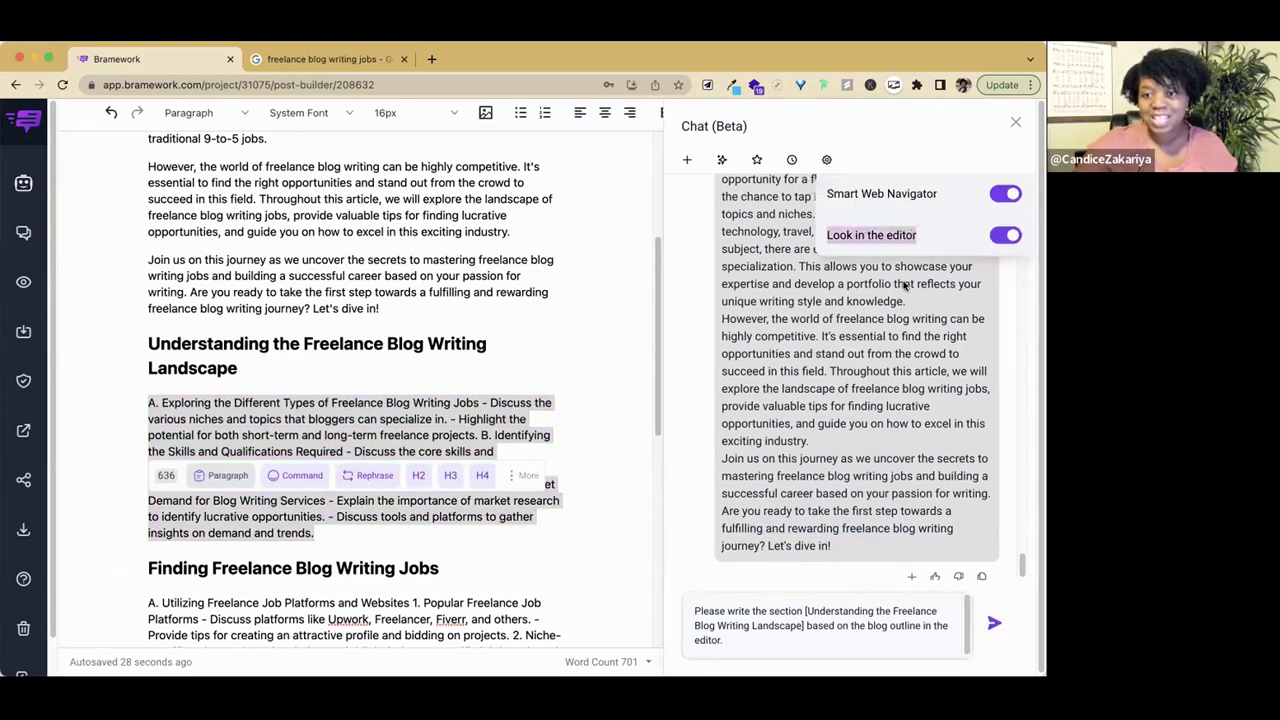
left_click(876, 400)
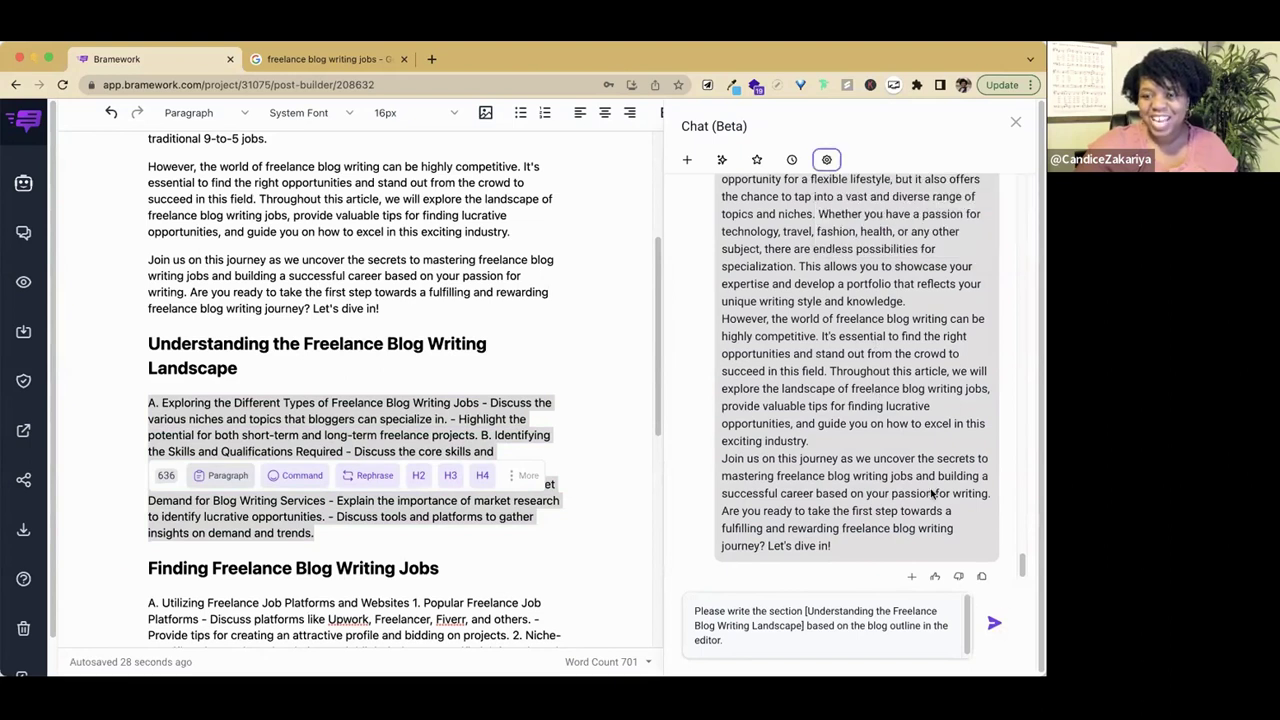
left_click(826, 160)
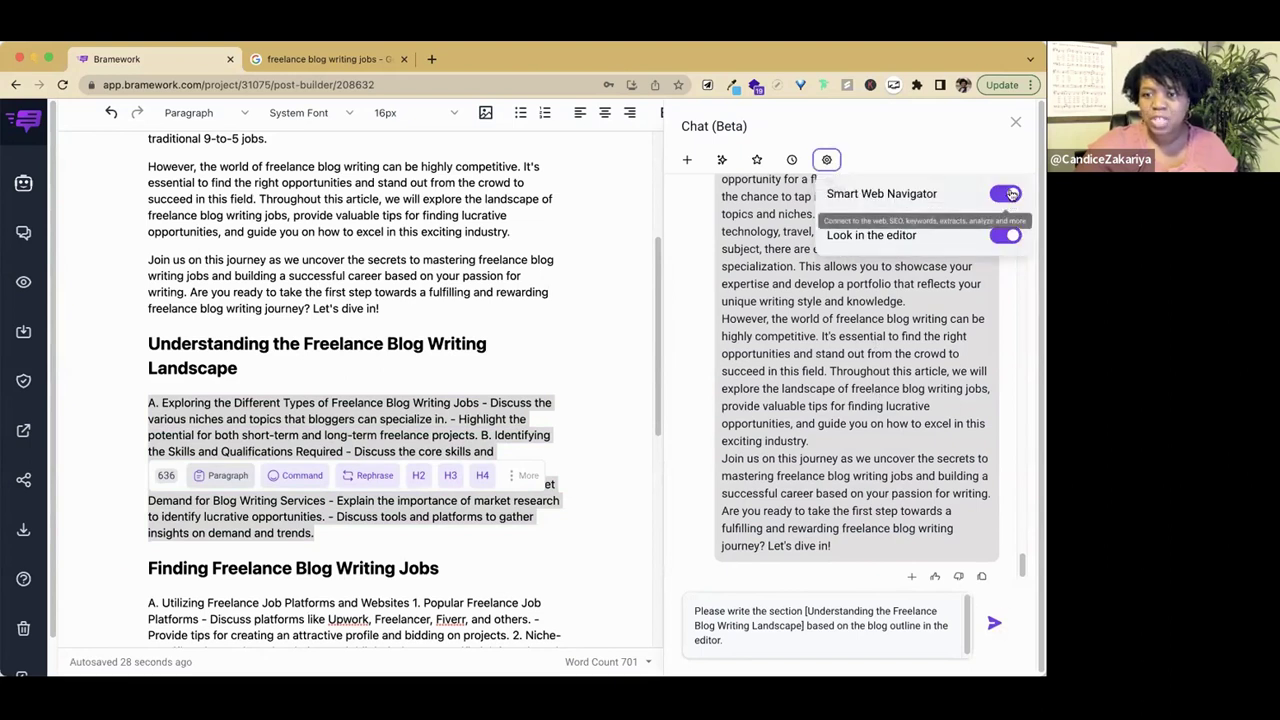
left_click(827, 161)
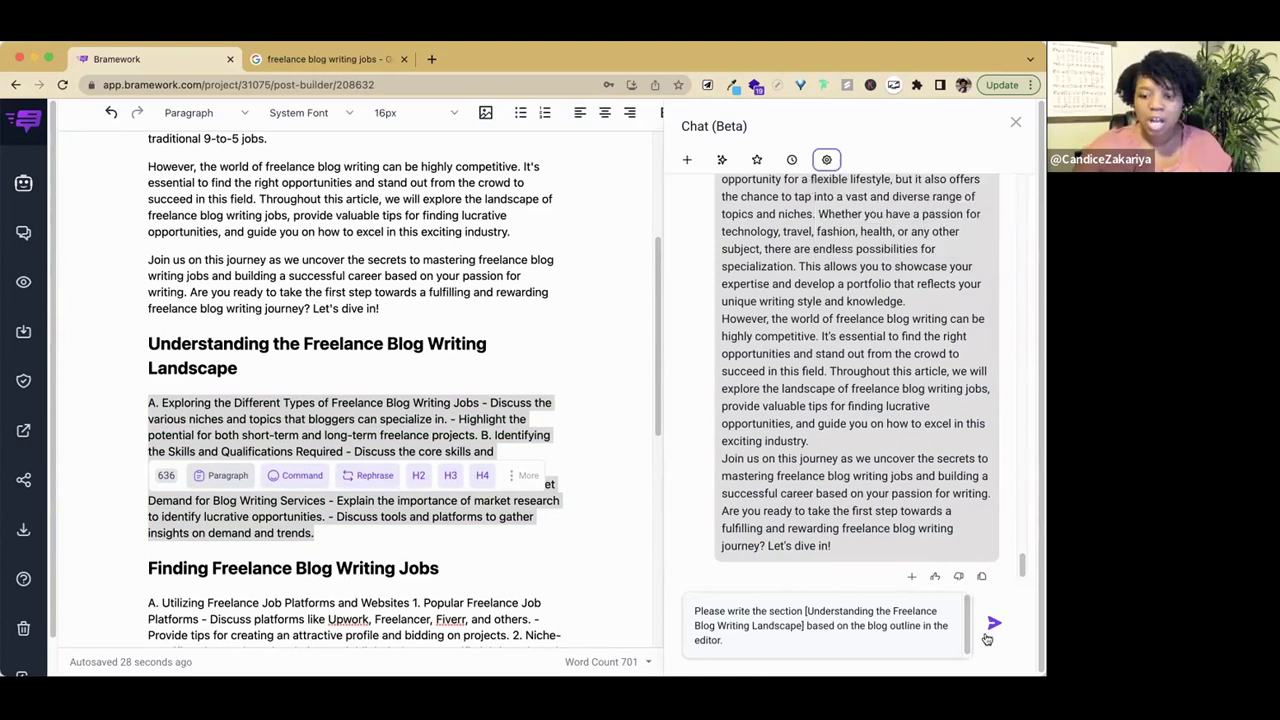
left_click(503, 418)
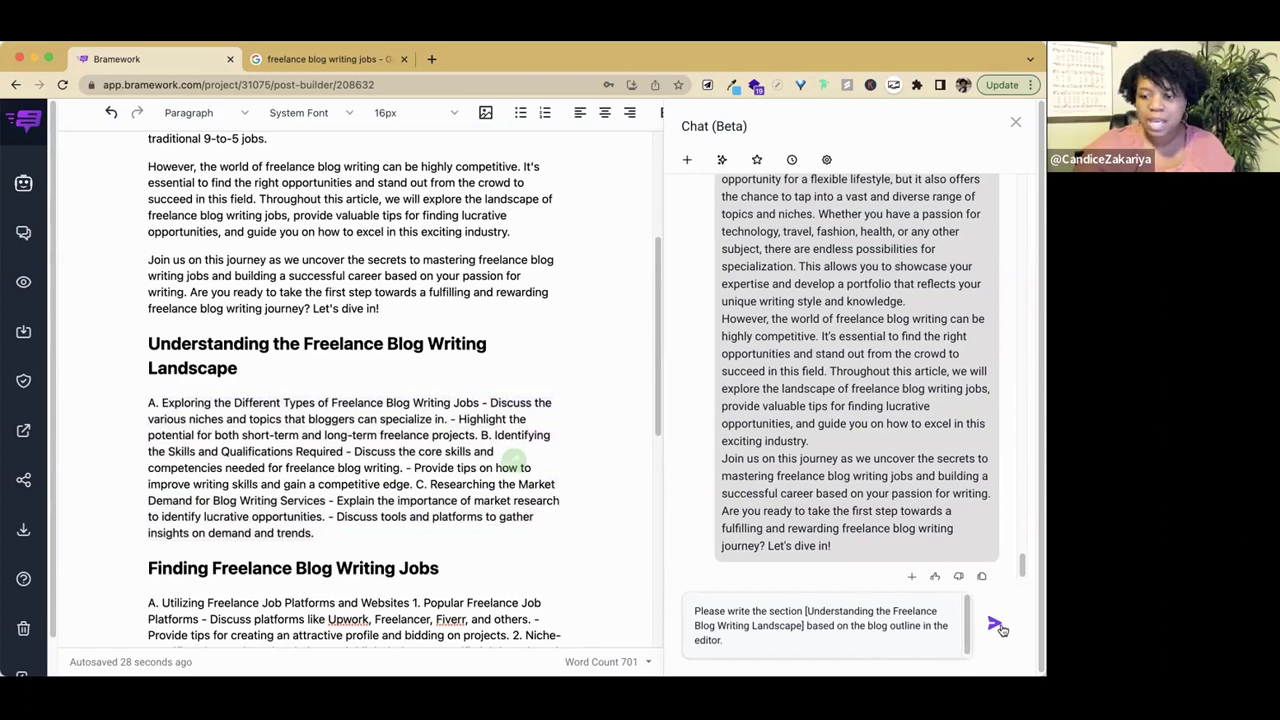
left_click(994, 623)
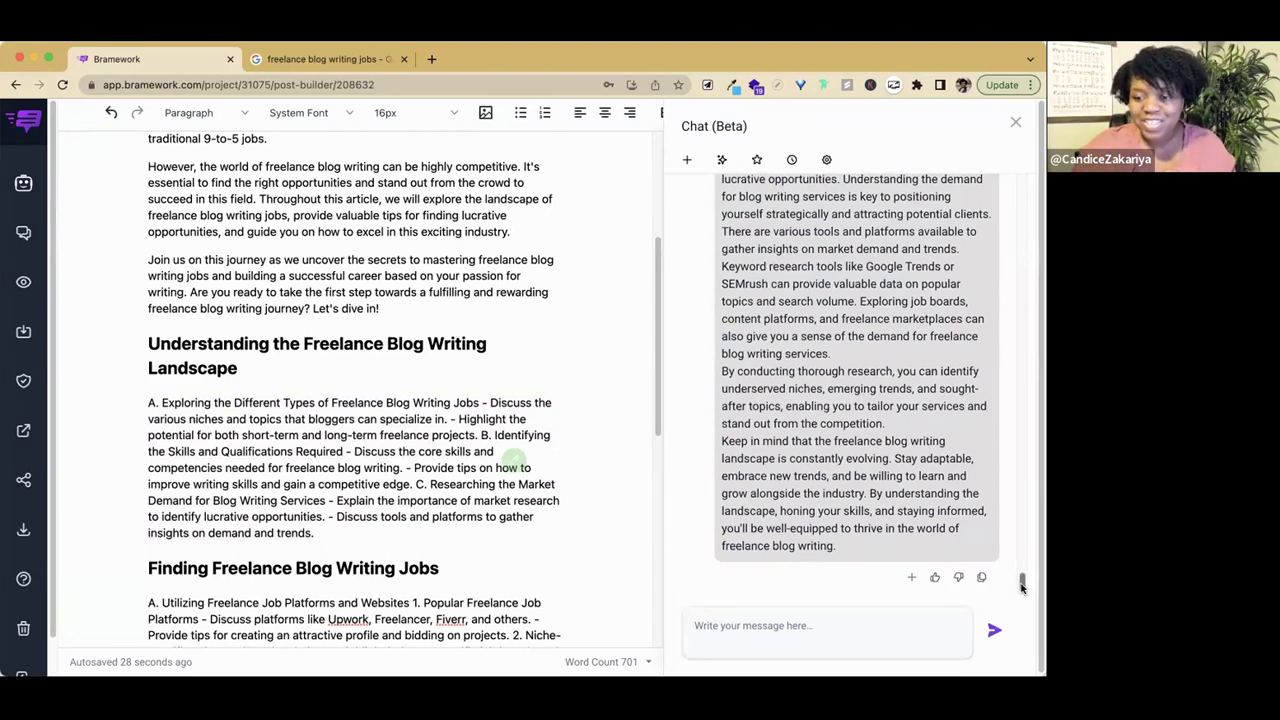
Review Nova's drafted section, noting its opening paragraph and two lettered subsections
left_click_drag(1024, 590, 1023, 536)
left_click_drag(720, 257, 930, 358)
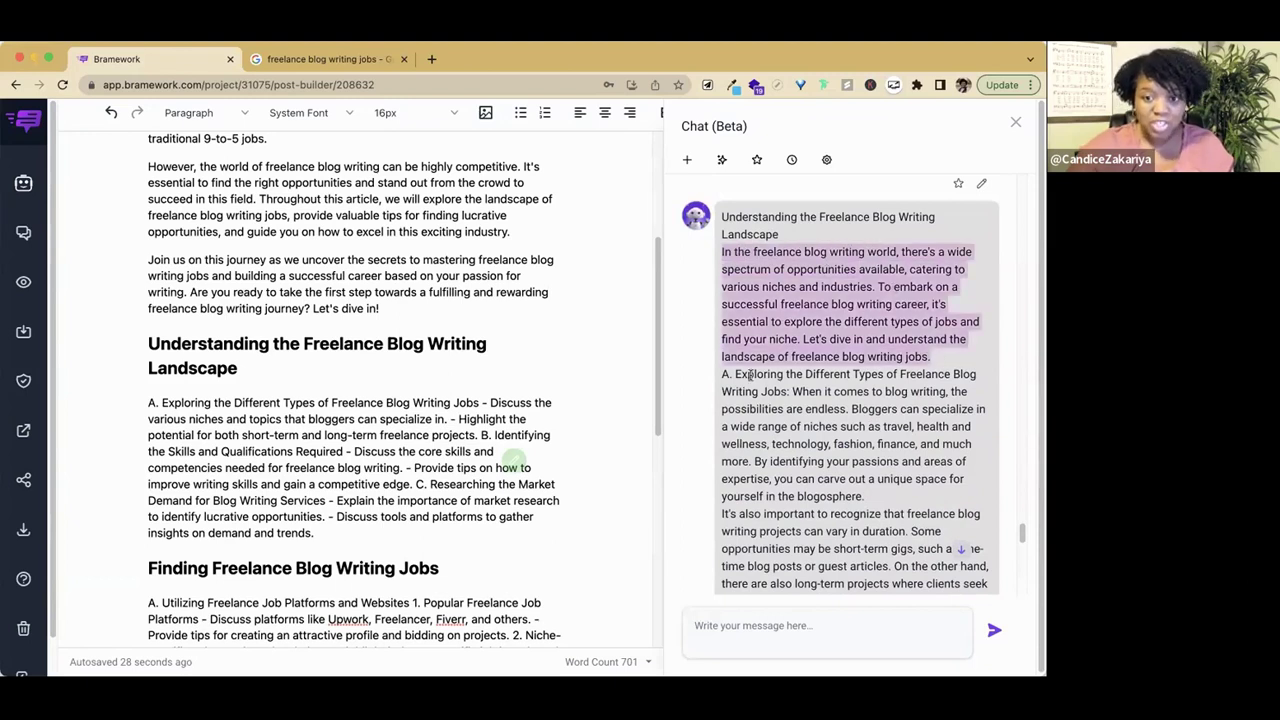
left_click_drag(721, 378, 850, 380)
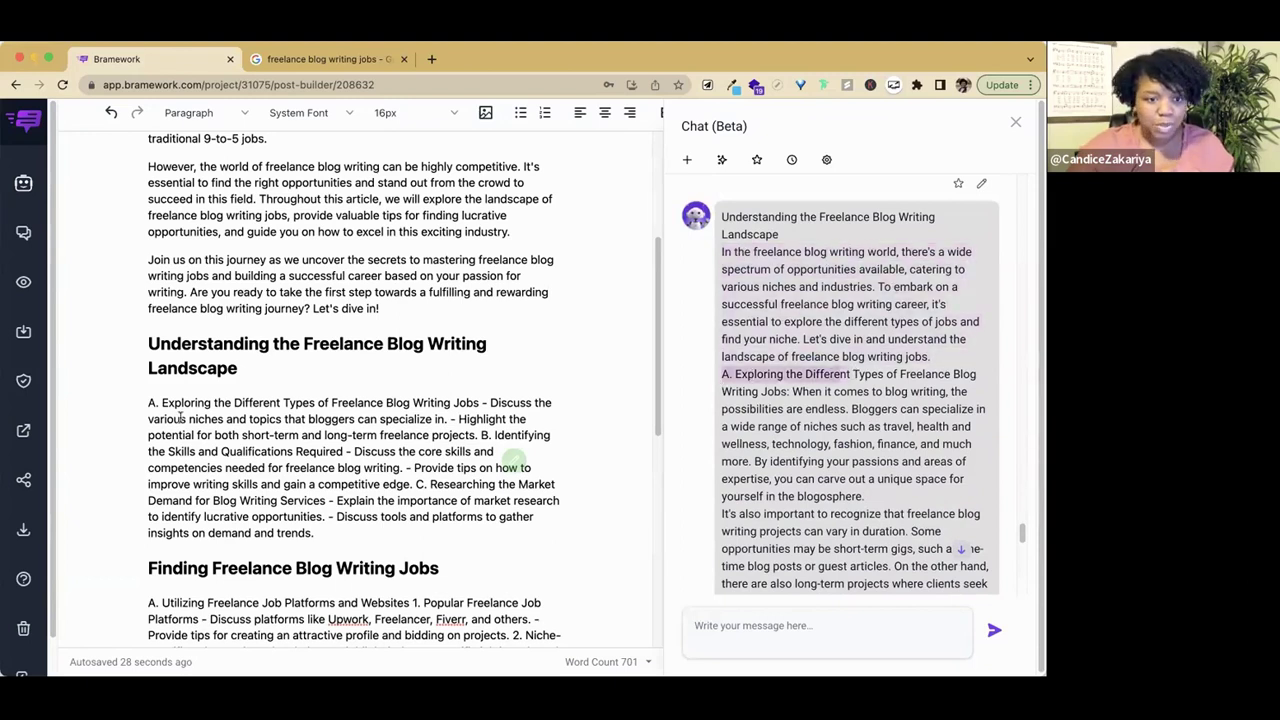
left_click_drag(158, 405, 314, 403)
scroll(736, 500, "down", 3)
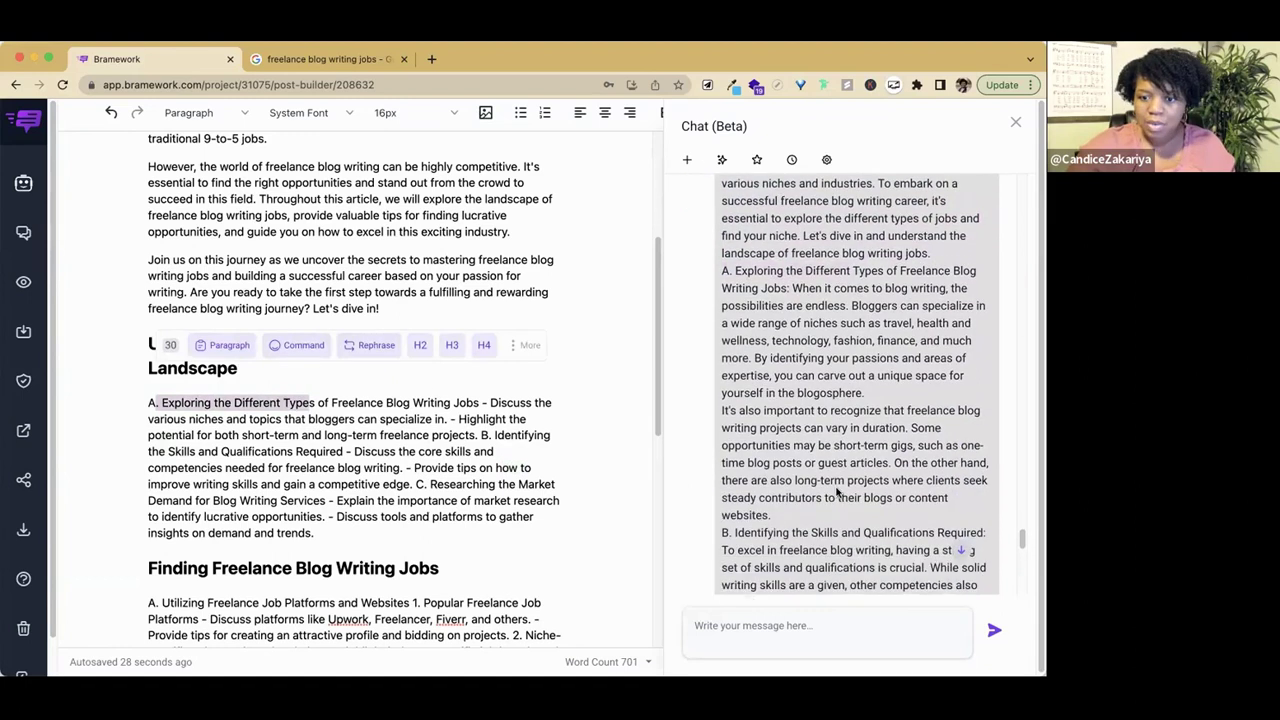
left_click_drag(722, 511, 896, 511)
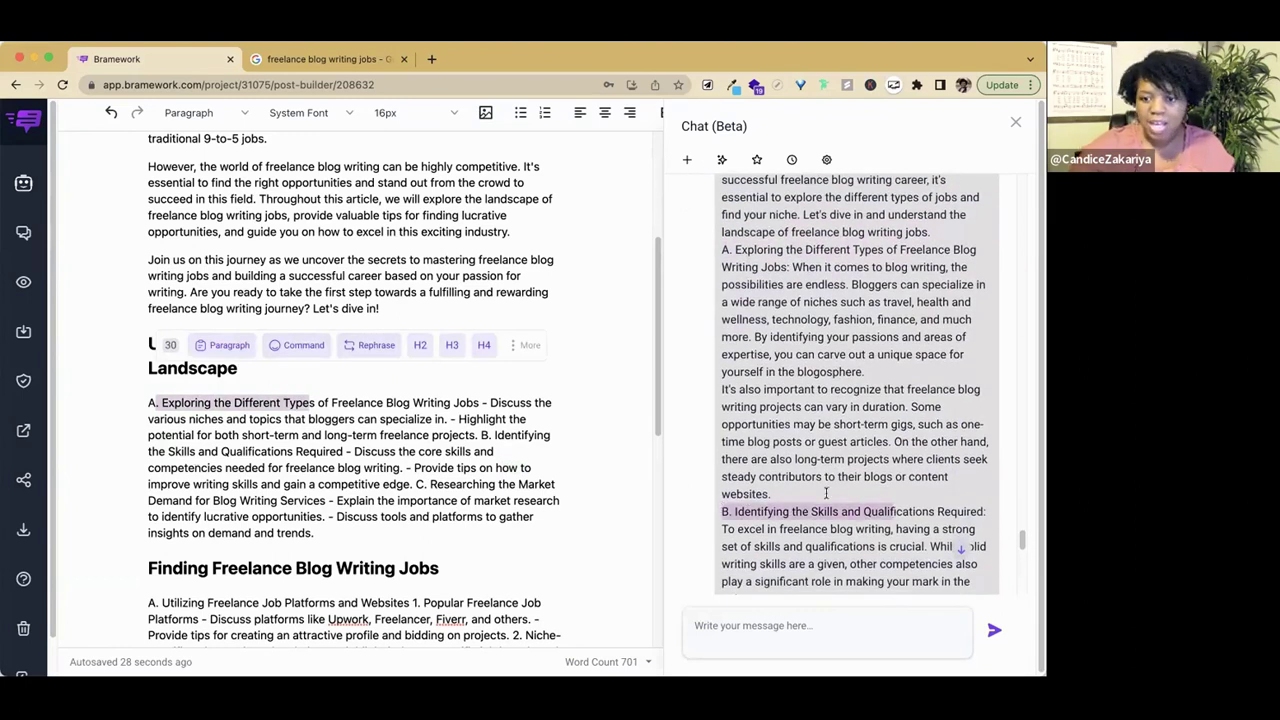
Delete the outline paragraph under the heading and insert Nova's section in its place
left_click(485, 527)
left_click_drag(343, 530, 150, 404)
key("BackSpace")
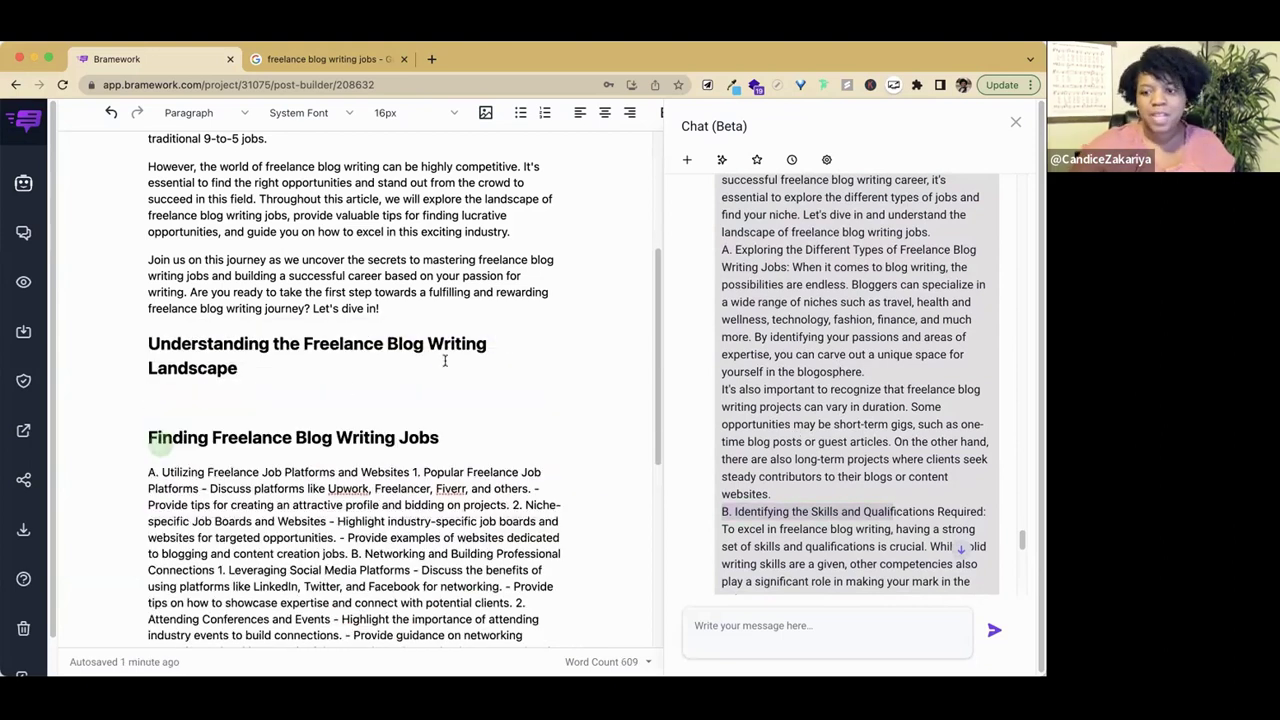
scroll(895, 420, "down", 10)
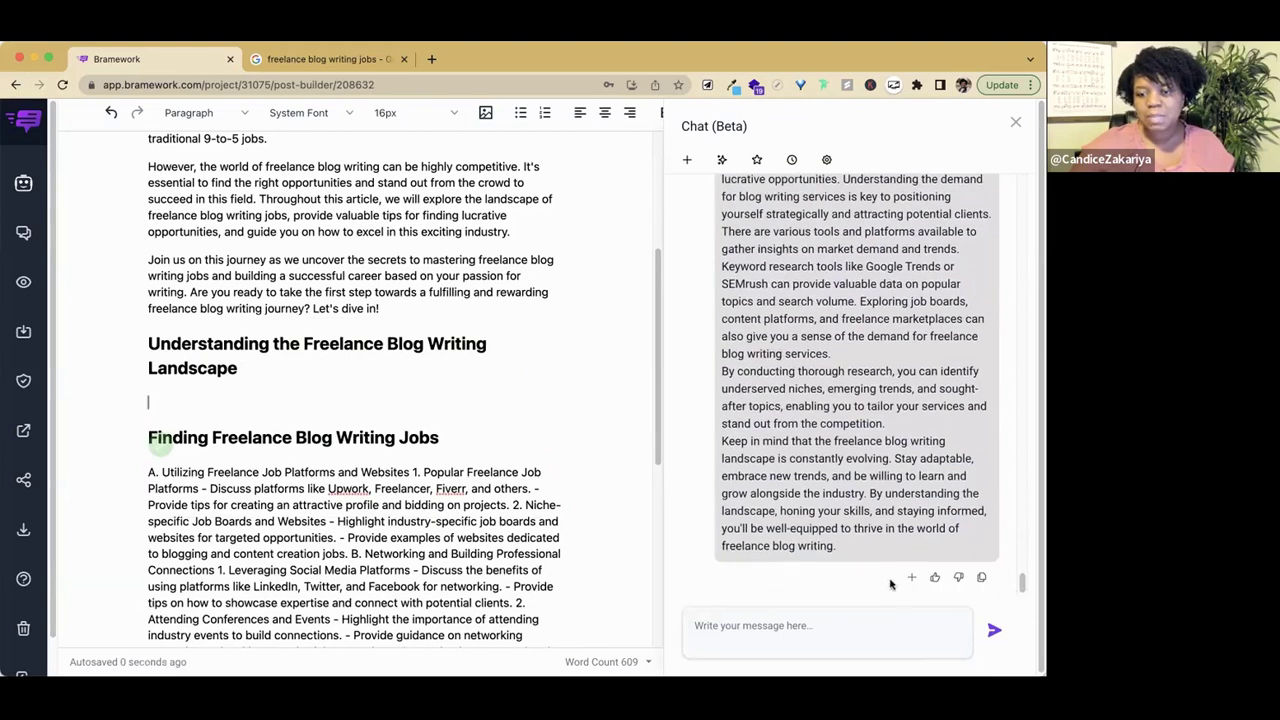
left_click(911, 580)
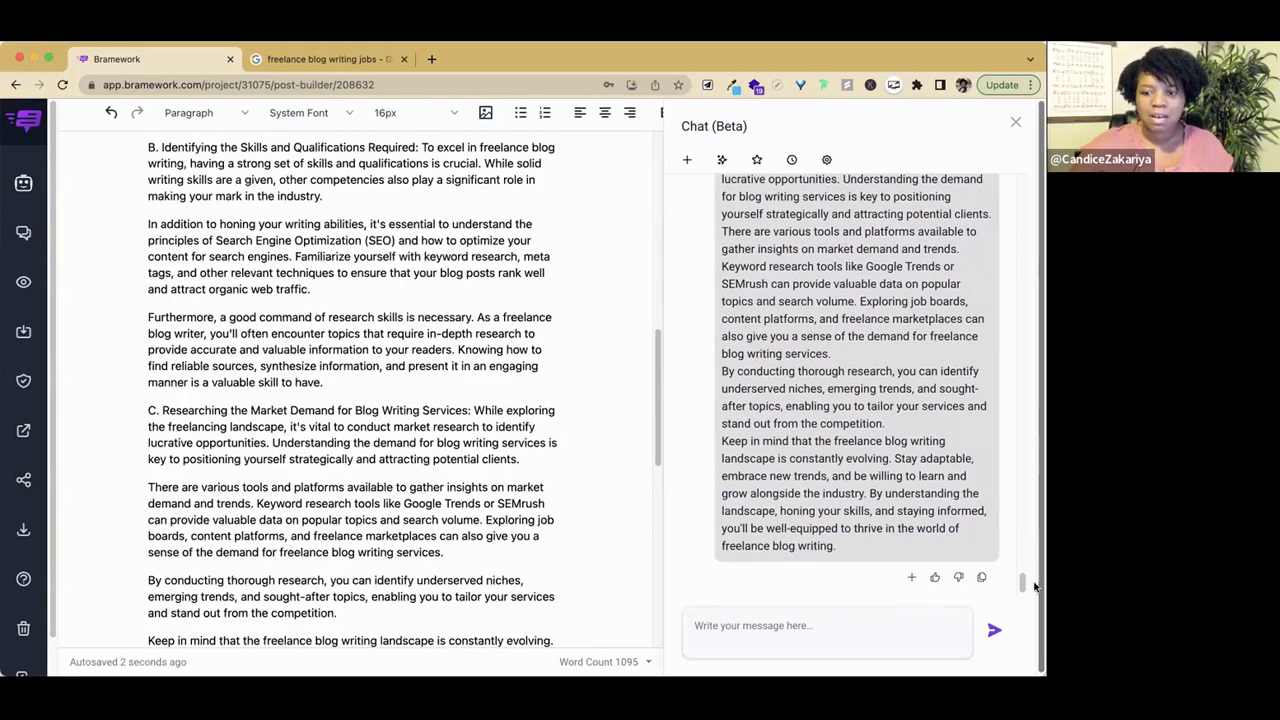
Strip 'A.' and the colon from 'Exploring the Different Types…', split off its body, make it H3
scroll(381, 383, "up", 6)
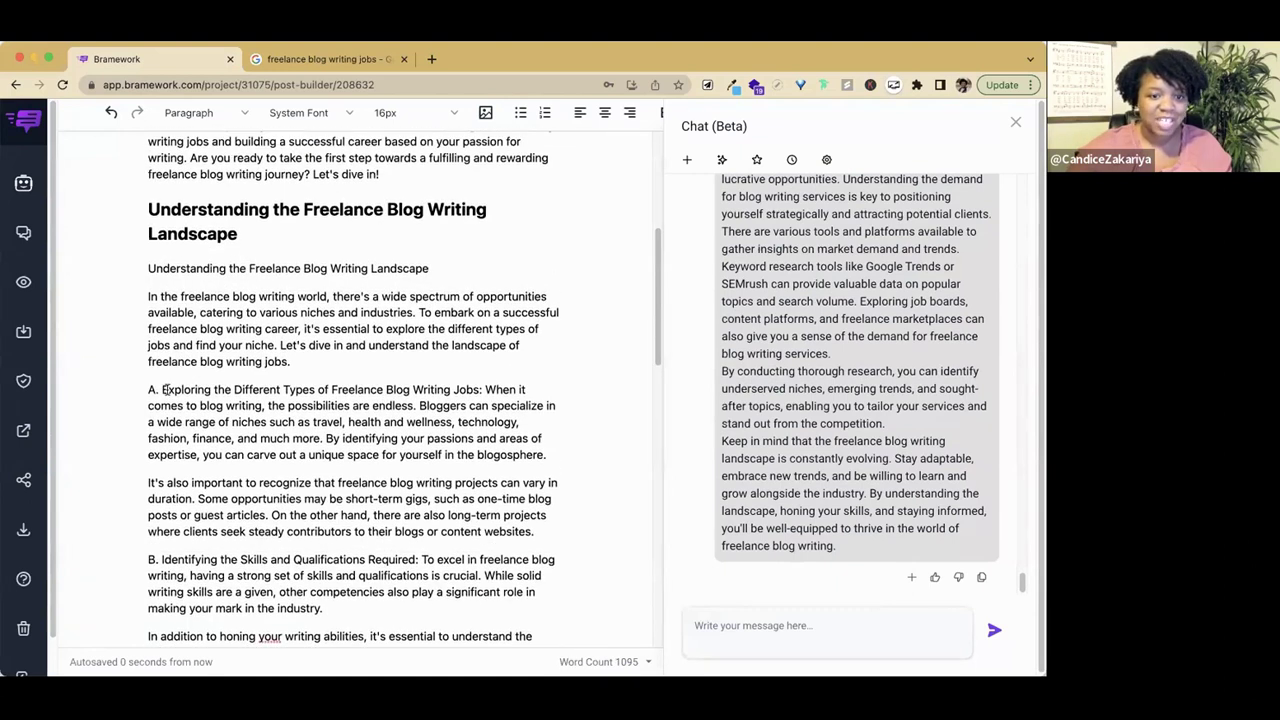
left_click(162, 390)
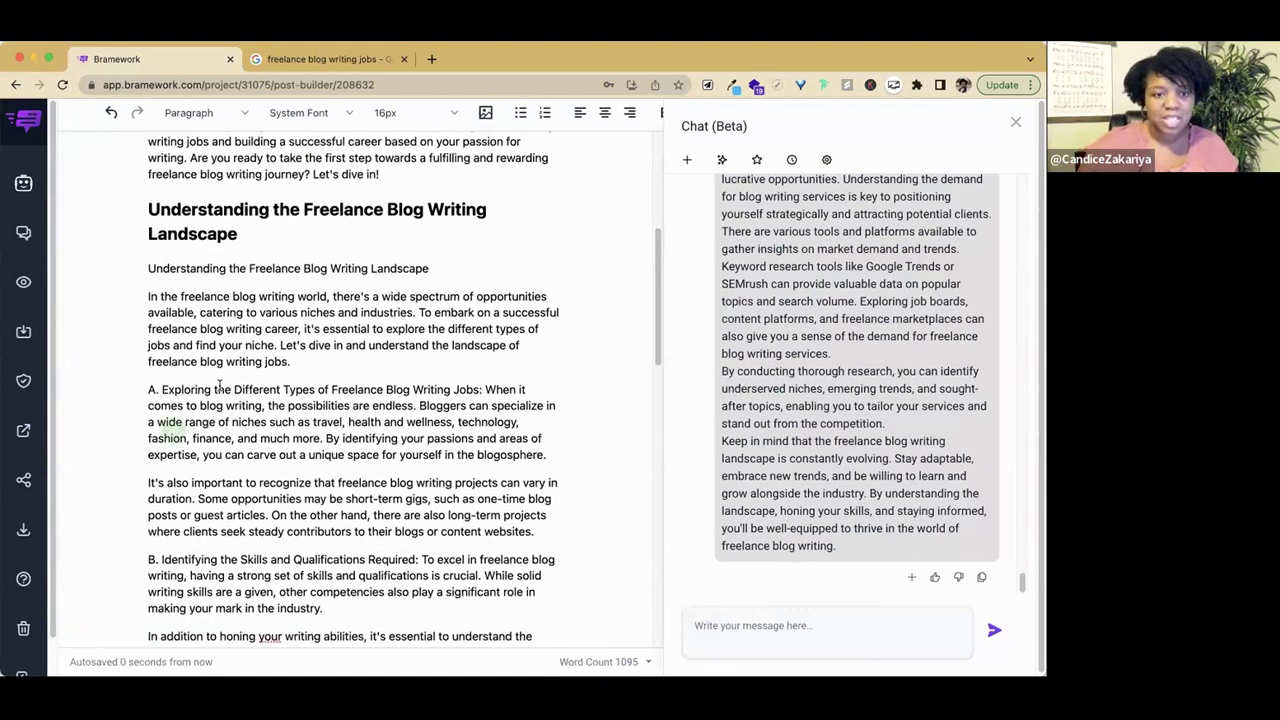
left_click(487, 391)
key("BackSpace")
key("BackSpace")
key("Return")
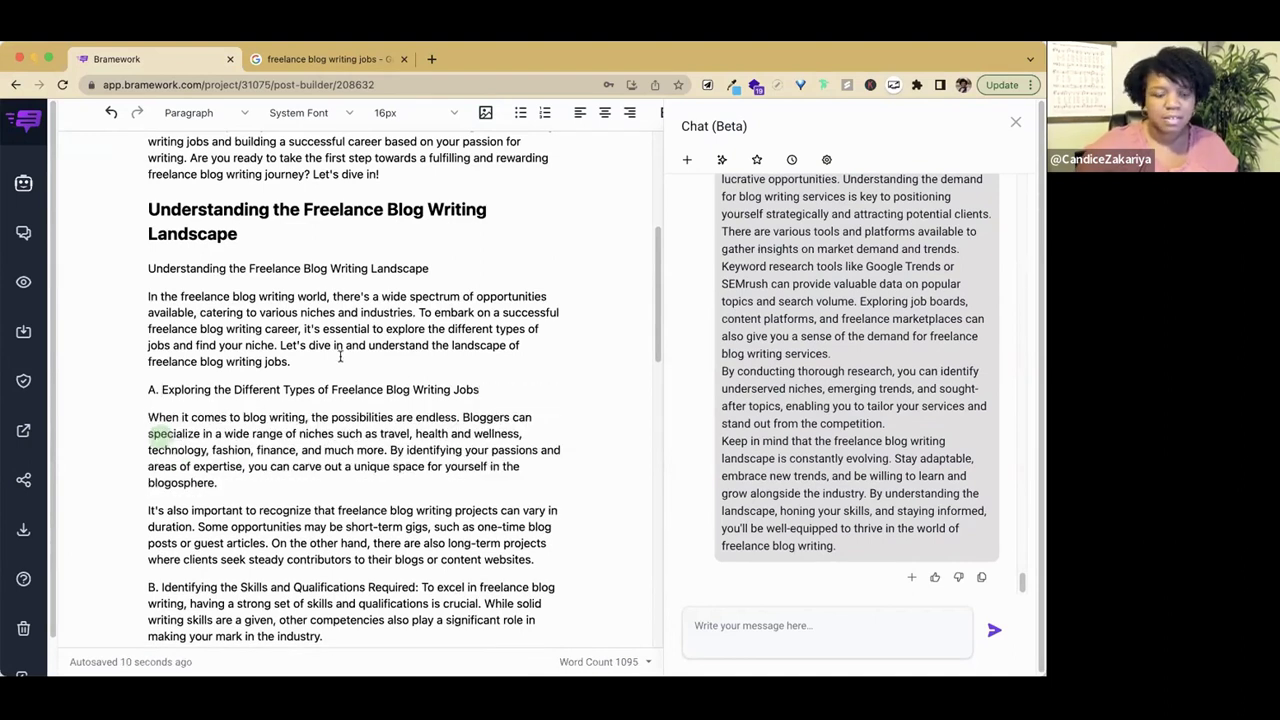
left_click(159, 390)
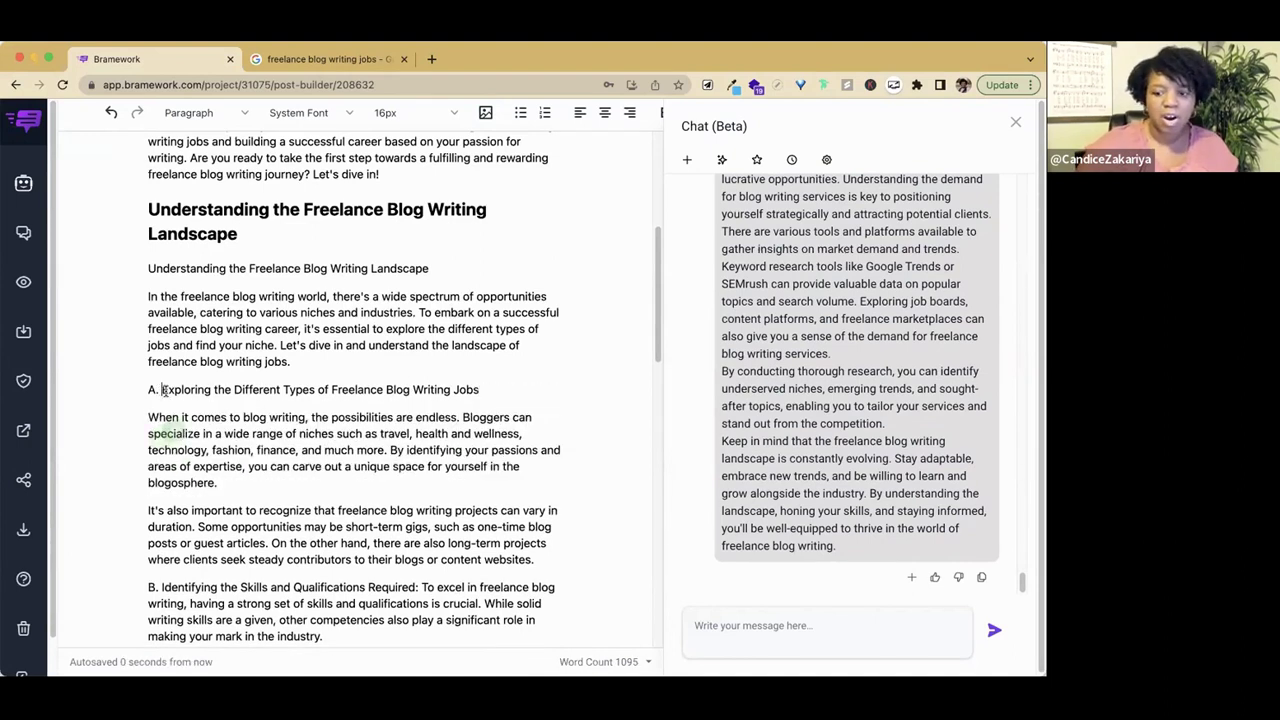
key("BackSpace")
key("BackSpace")
key("BackSpace")
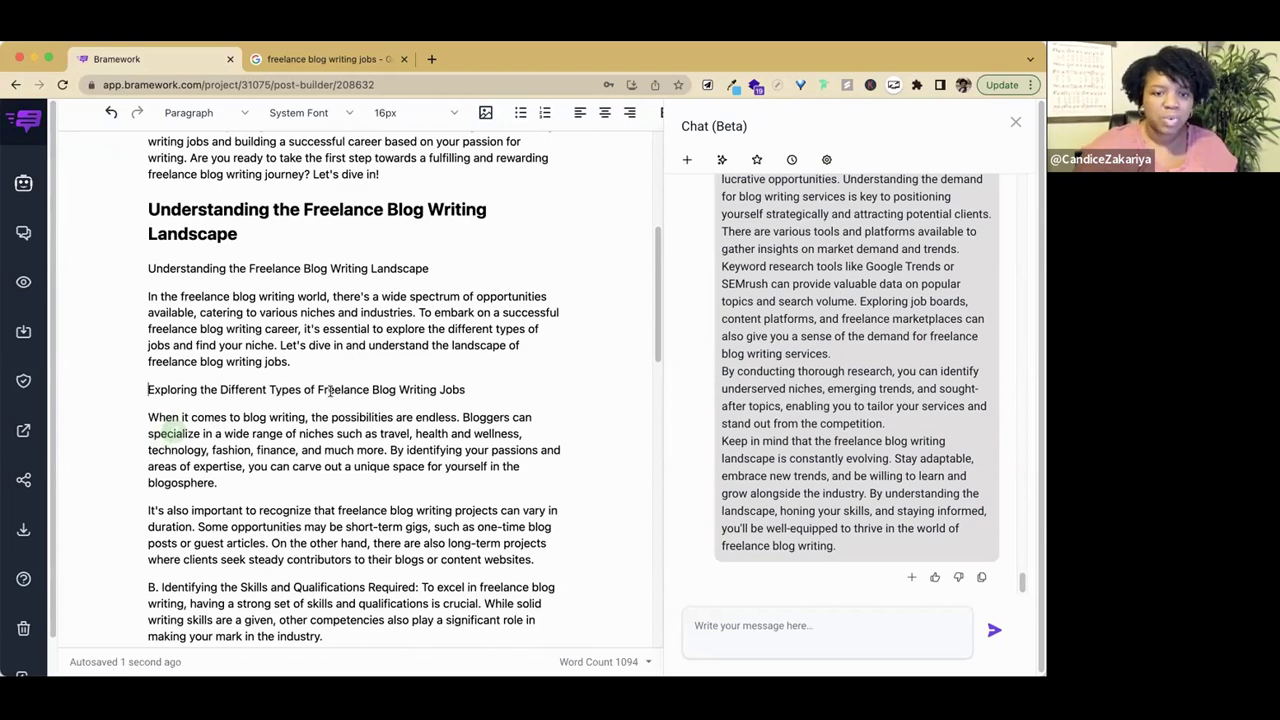
triple_click(330, 390)
left_click(444, 335)
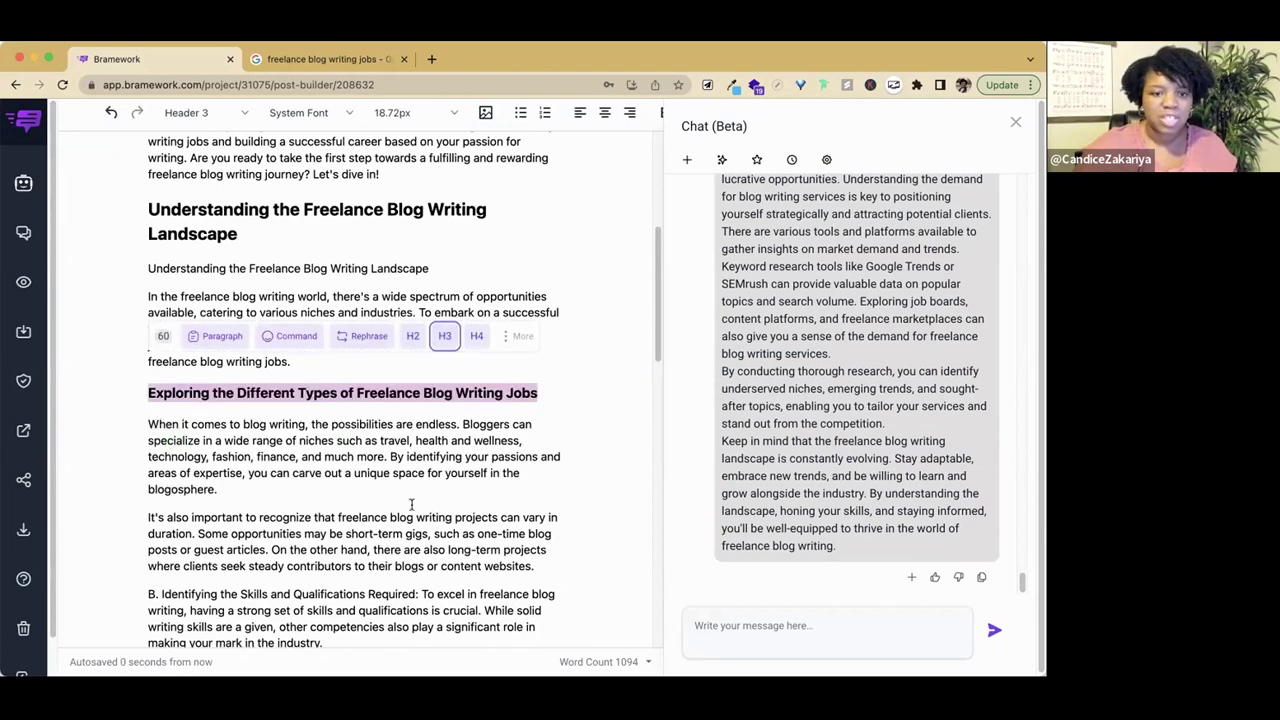
left_click(393, 472)
Strip 'B.' and the colon from 'Identifying the Skills and Qualifications Required', split off its body, make it H3
scroll(300, 460, "down", 3)
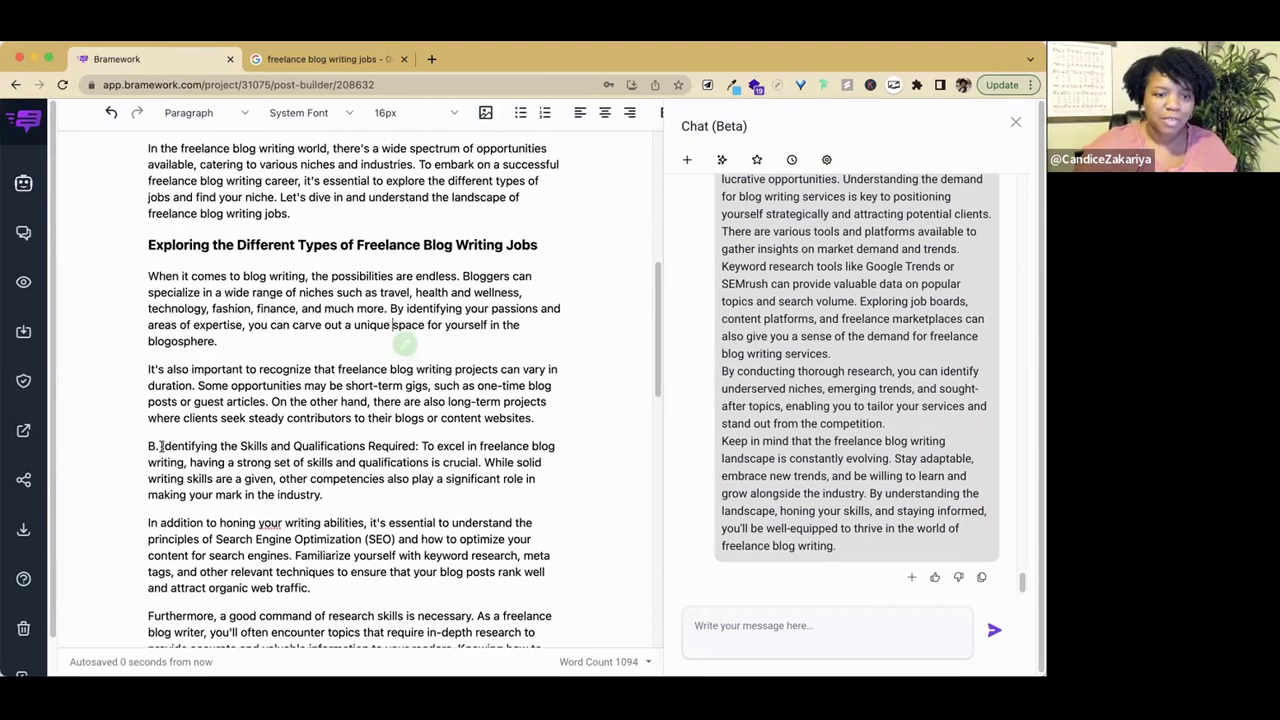
left_click(162, 446)
key("BackSpace")
key("BackSpace")
key("BackSpace")
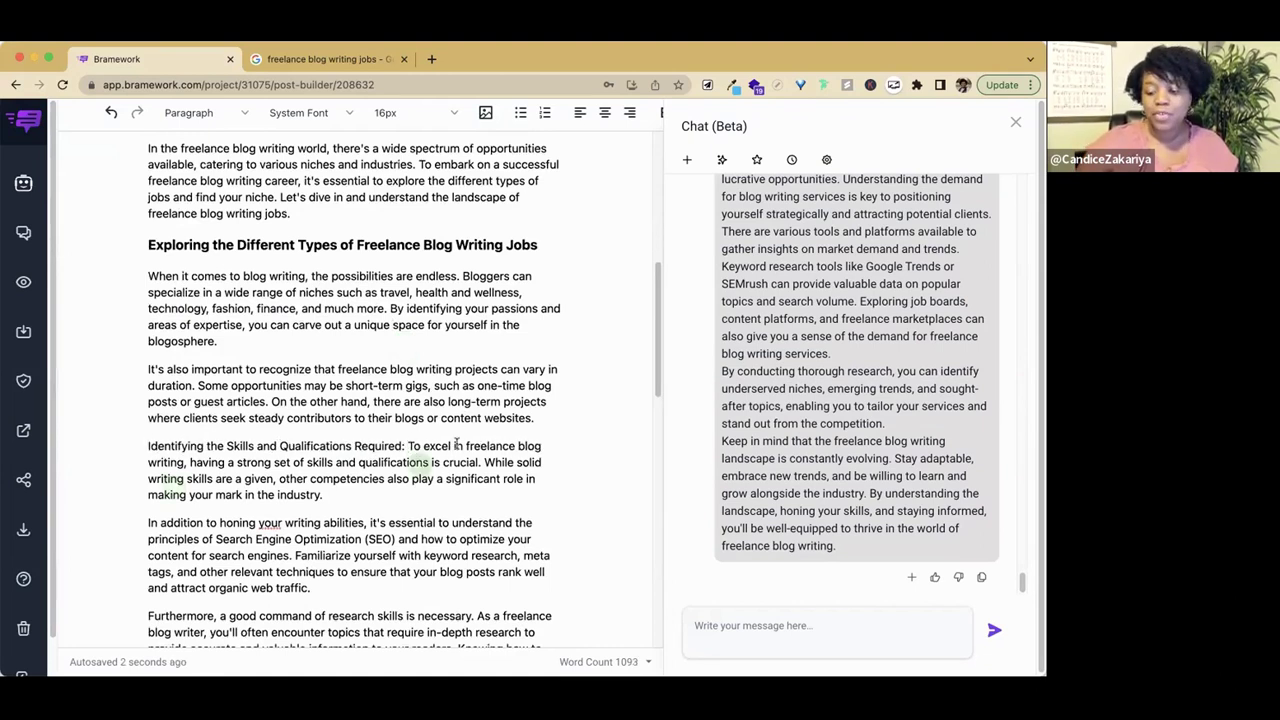
left_click(407, 446)
key("BackSpace")
key("BackSpace")
key("Return")
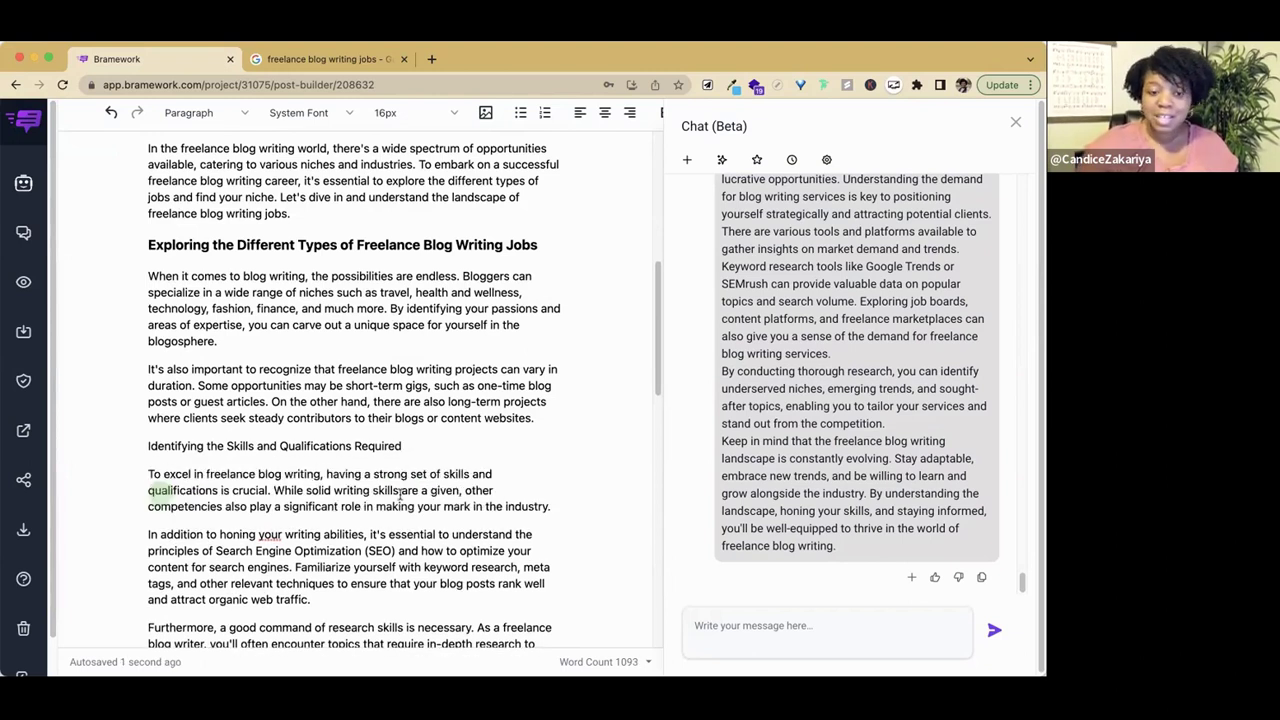
triple_click(300, 446)
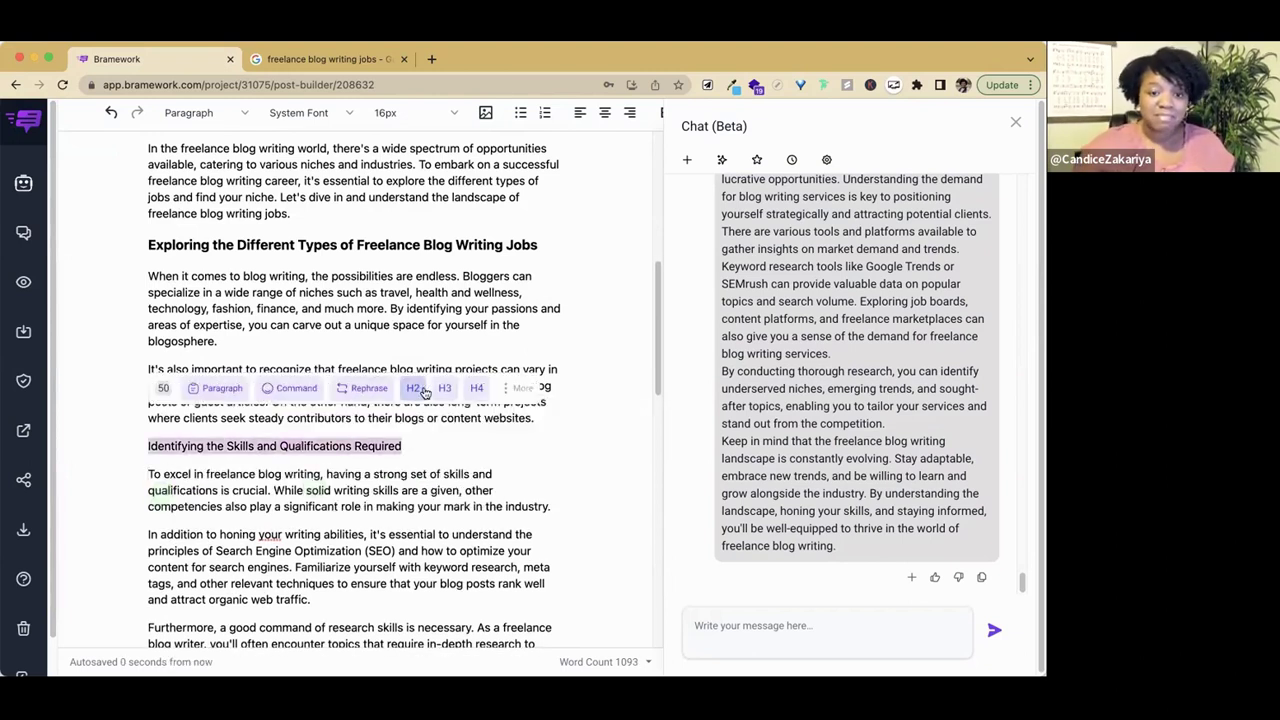
left_click(444, 388)
Select the two duplicate 'Introduction:' lines in the post
scroll(656, 394, "down", 2)
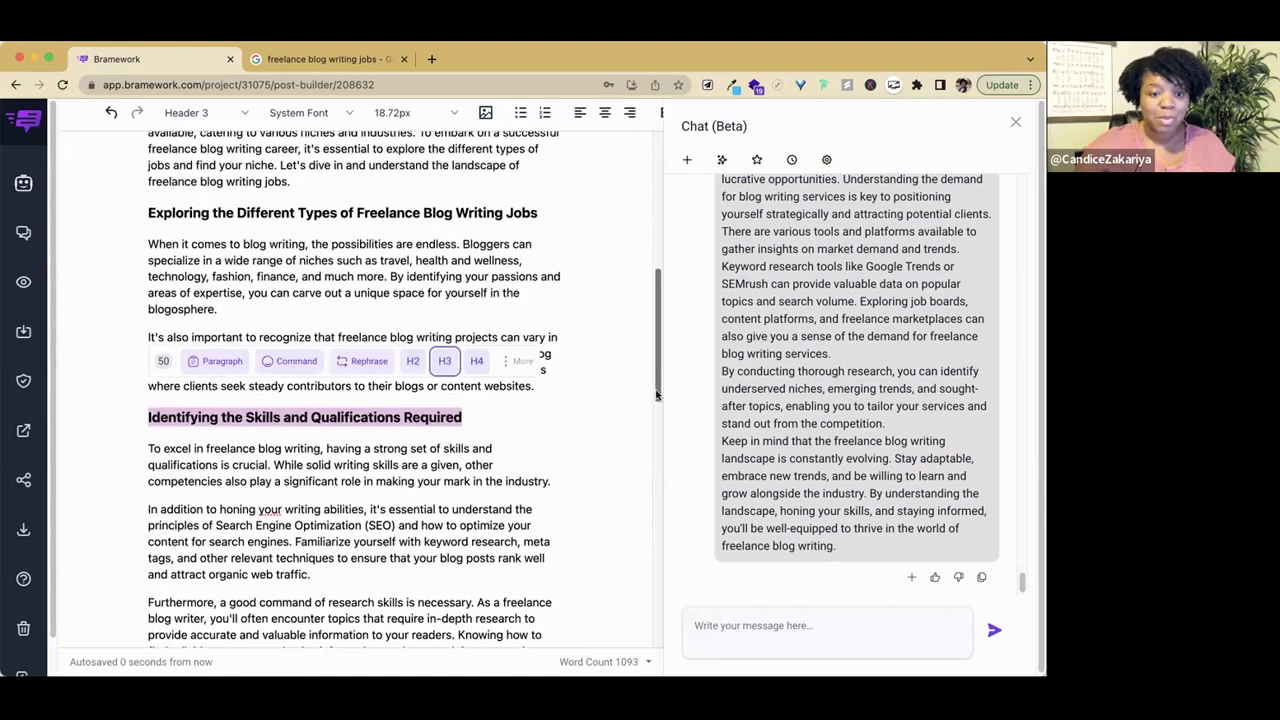
left_click_drag(656, 394, 663, 632)
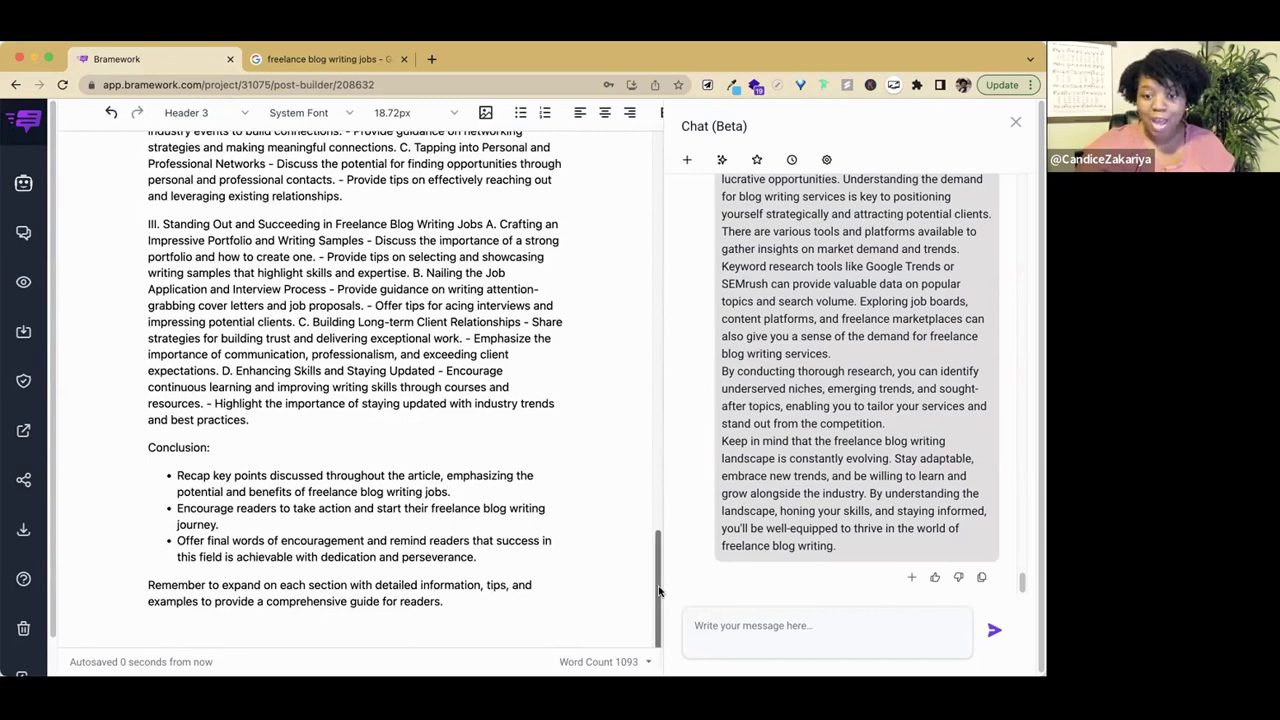
left_click_drag(663, 590, 671, 157)
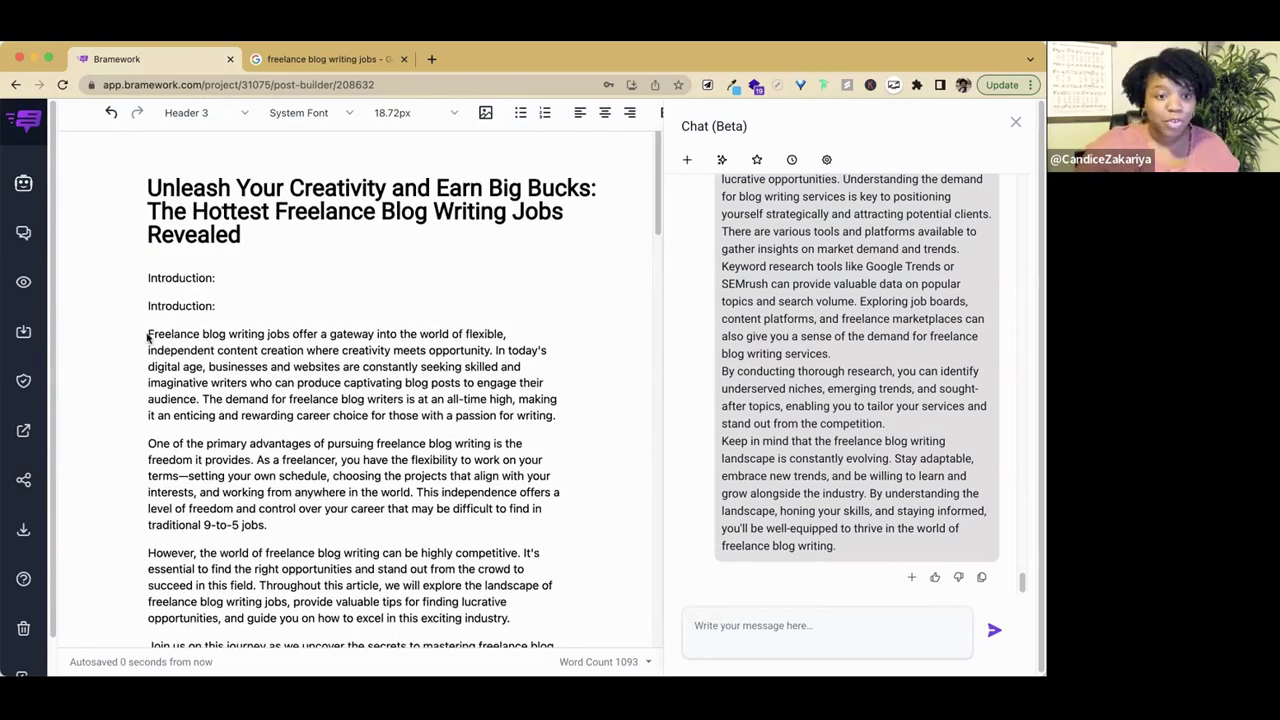
left_click_drag(148, 335, 148, 278)
key("BackSpace")
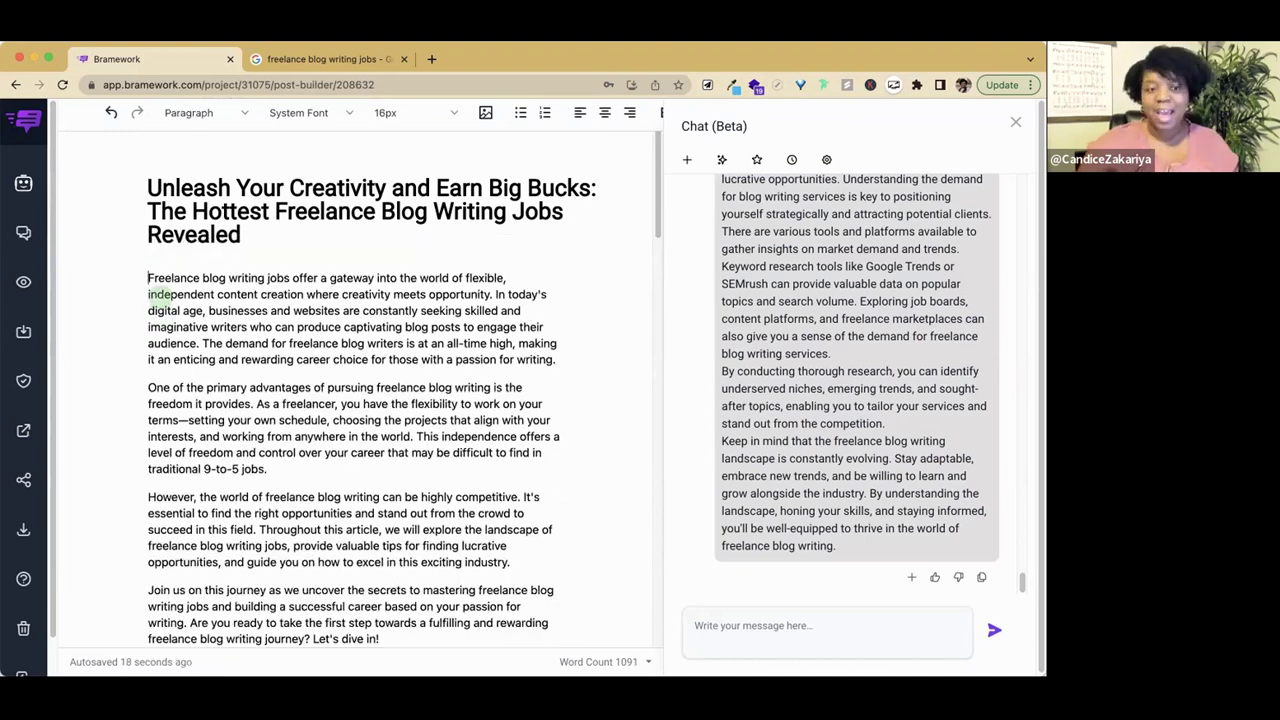